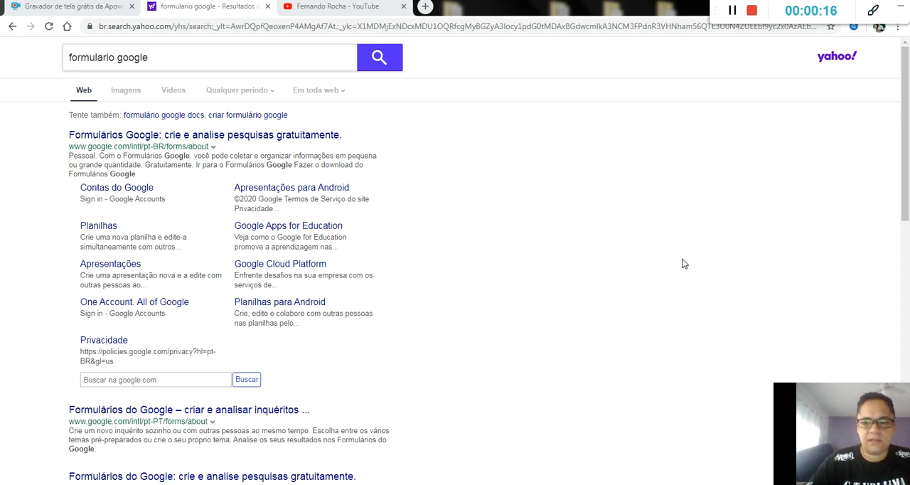
pyautogui.moveTo(864, 413); pyautogui.dragTo(808, 404)
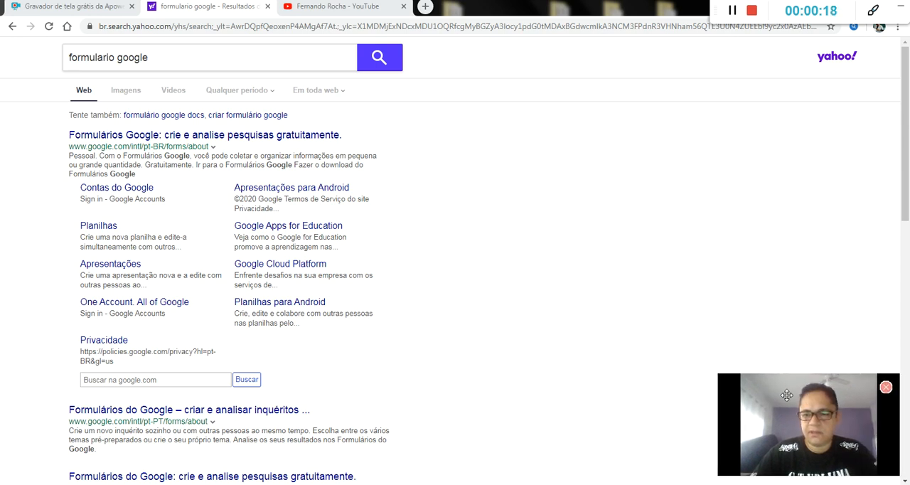
pyautogui.click(886, 387)
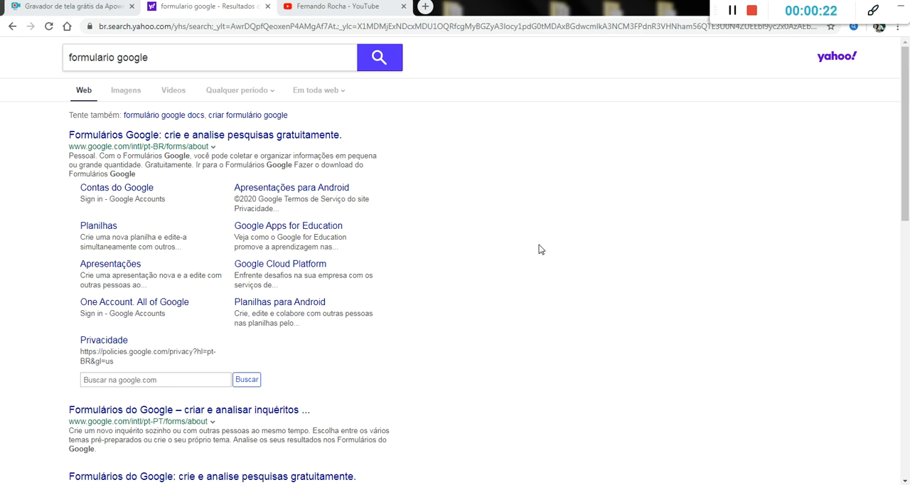
# Step: Open the Google Forms site from the search results and go to the personal Forms home page
pyautogui.click(105, 58)
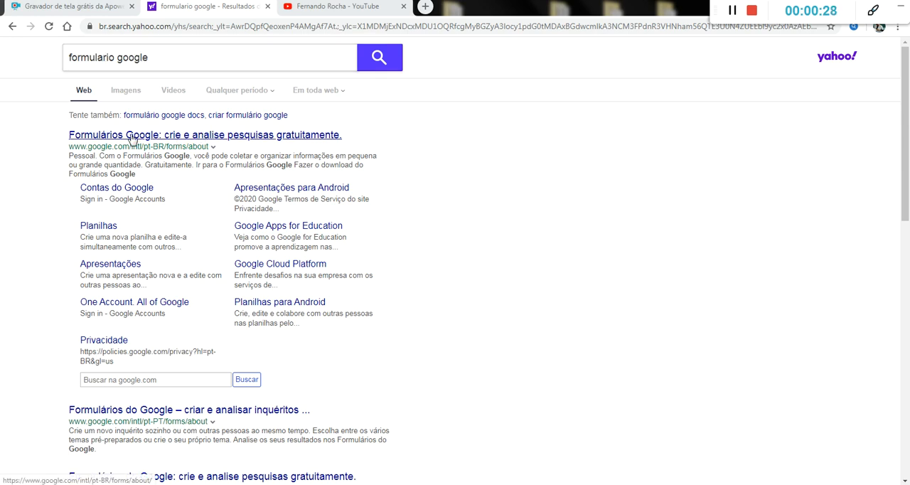
pyautogui.click(224, 136)
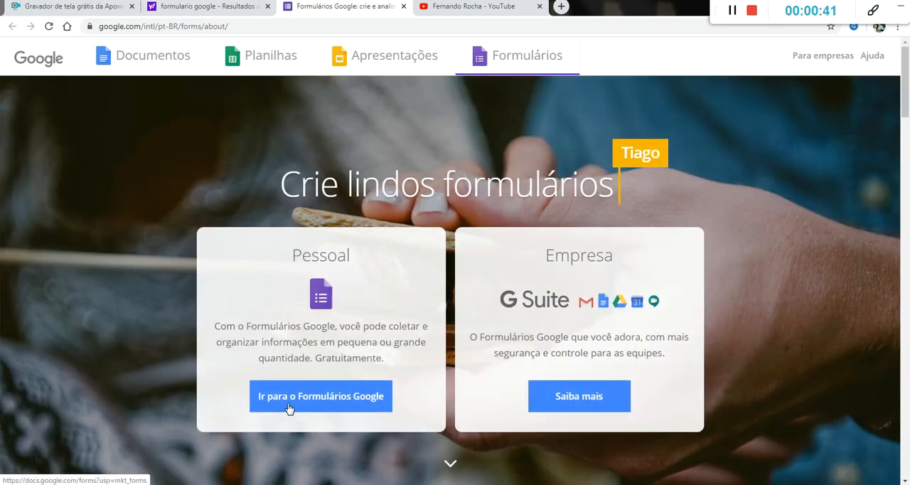
pyautogui.click(325, 405)
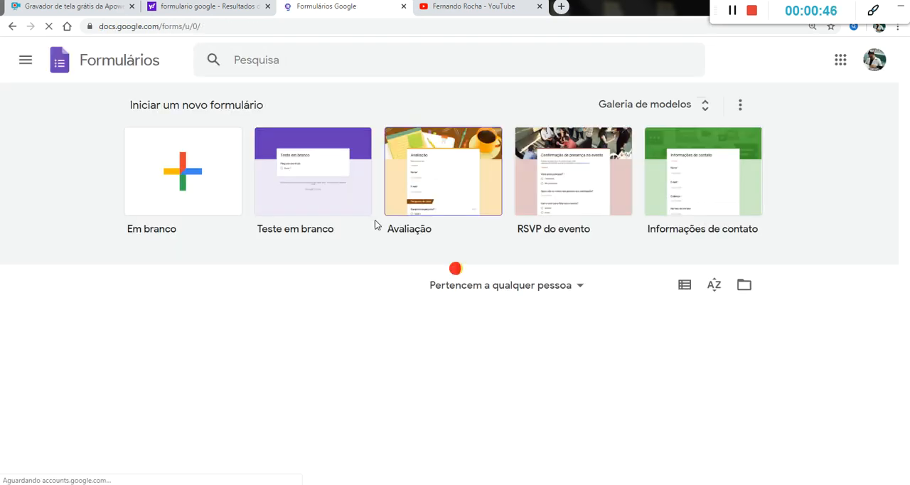
# Step: Browse the list of recent forms on the Forms home page and return to its beginning
pyautogui.scroll(-2, 384, 236)
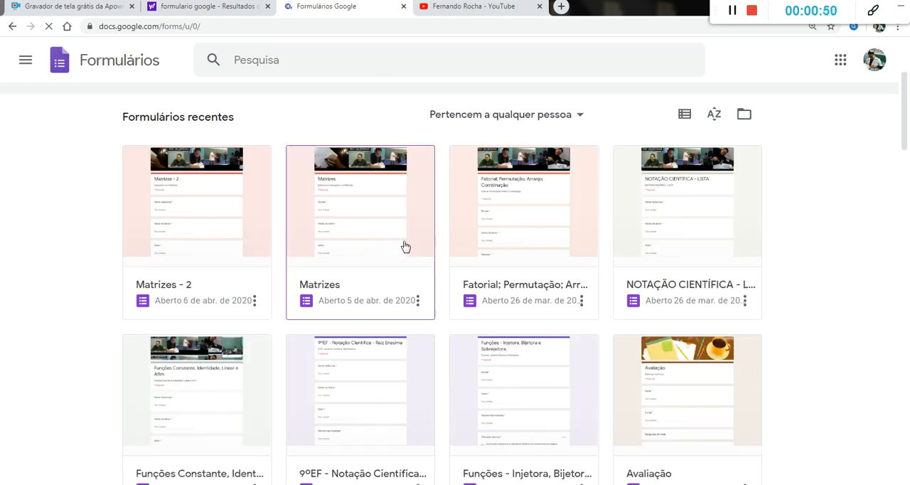
pyautogui.scroll(-2, 390, 244)
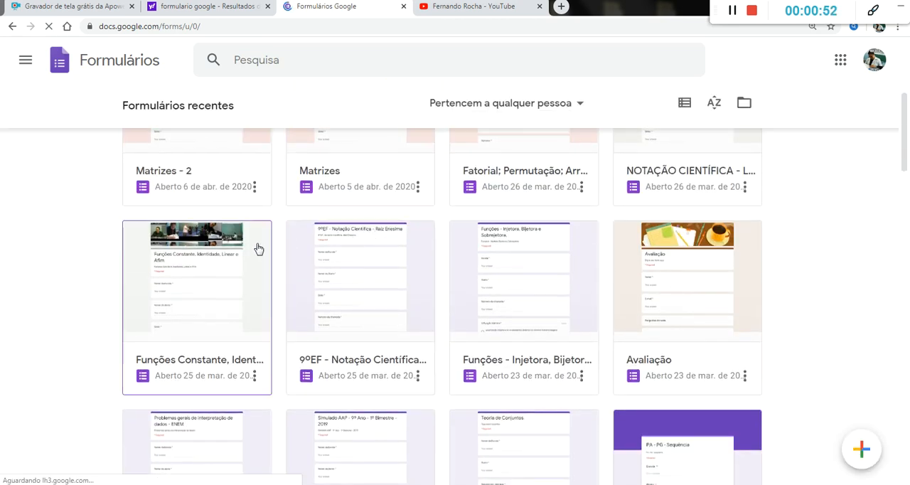
pyautogui.scroll(-2, 477, 258)
pyautogui.scroll(-3, 487, 267)
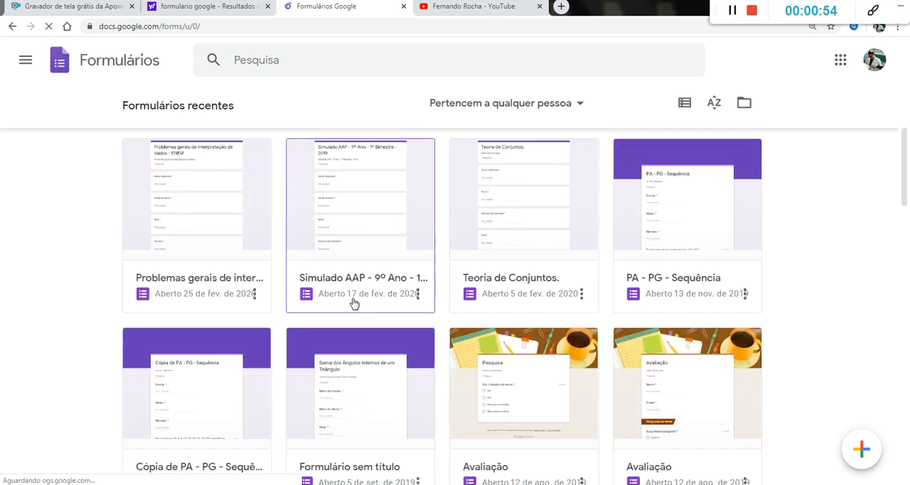
pyautogui.scroll(-3, 548, 302)
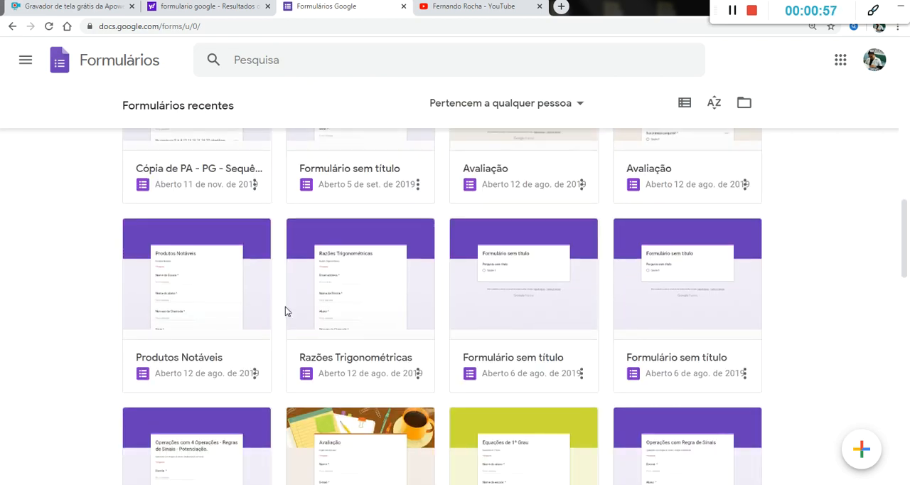
pyautogui.scroll(-2, 538, 325)
pyautogui.scroll(-6, 284, 308)
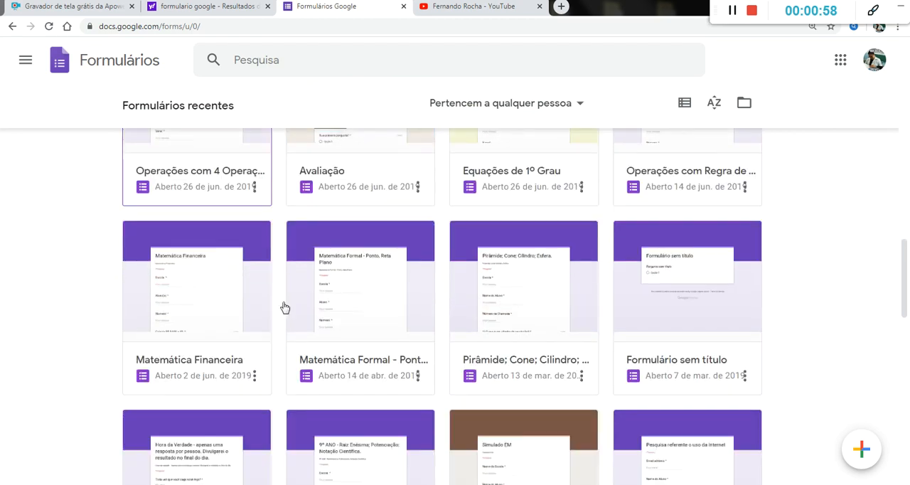
pyautogui.scroll(9, 499, 306)
pyautogui.scroll(10, 499, 306)
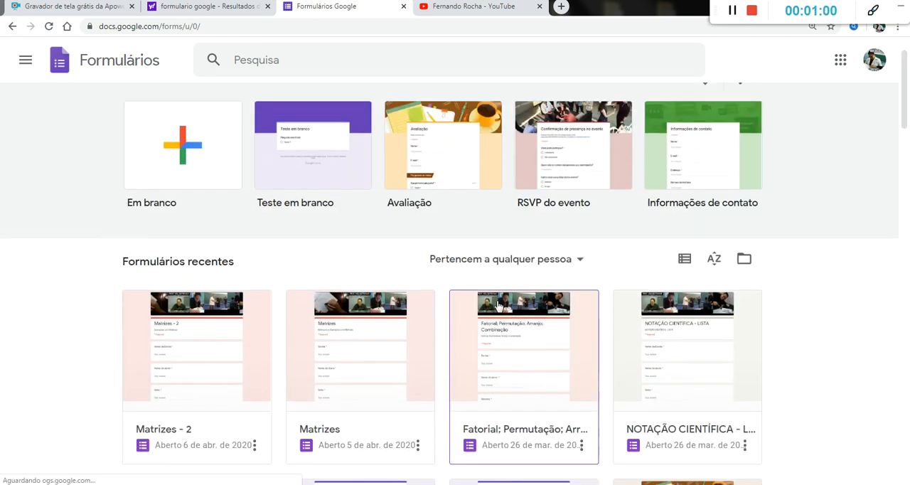
# Step: Open the recent form "Fatorial; Permutação; Arranjo; Combinação" and show its responses
pyautogui.scroll(-3, 498, 305)
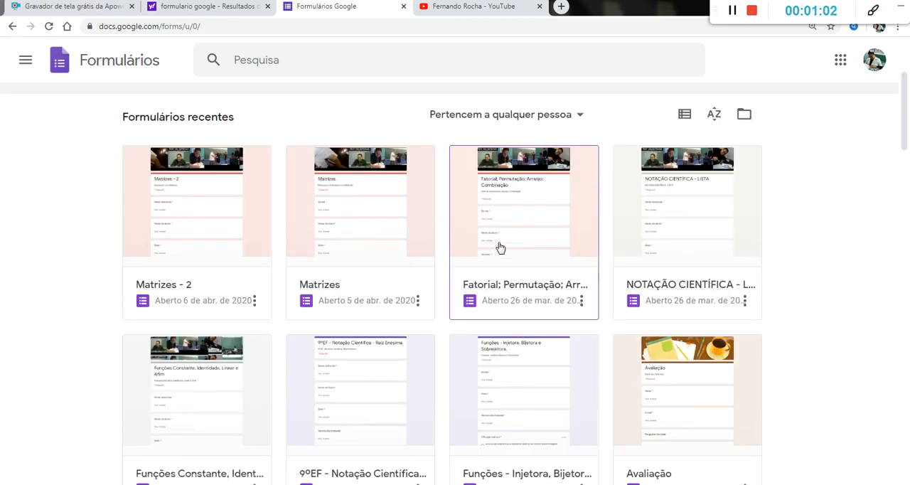
pyautogui.click(462, 184)
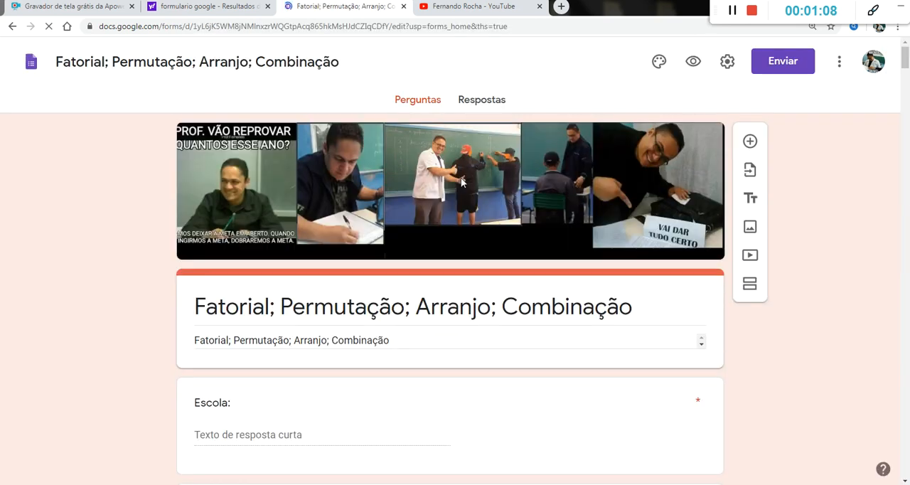
pyautogui.click(481, 101)
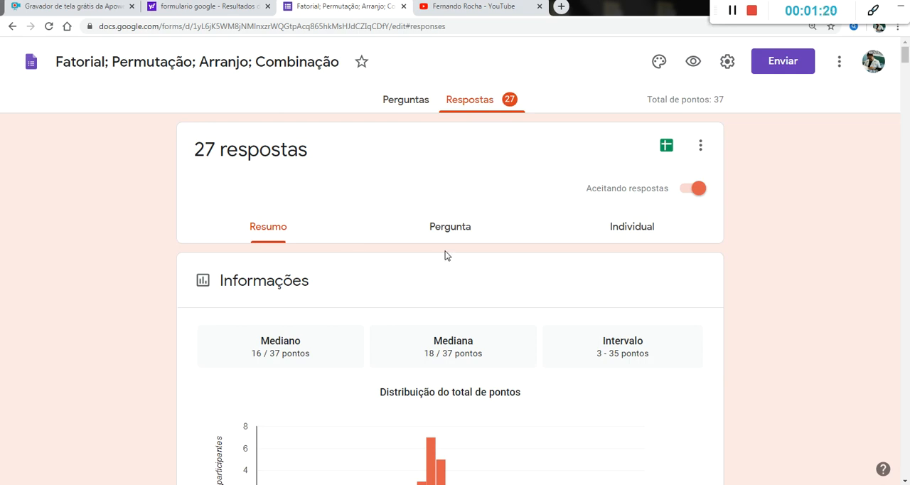
# Step: Review the response summary's score distribution, frequently missed questions and school chart
pyautogui.scroll(-3, 445, 255)
pyautogui.scroll(1, 413, 203)
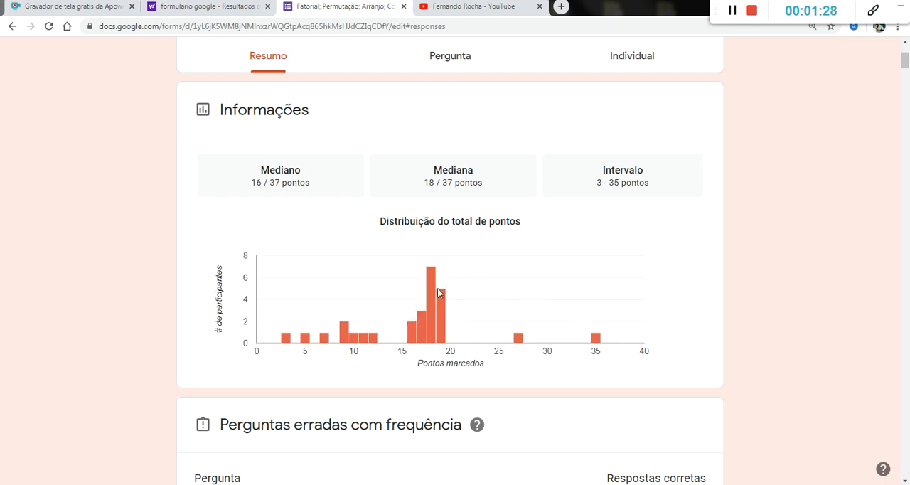
pyautogui.scroll(-5, 439, 292)
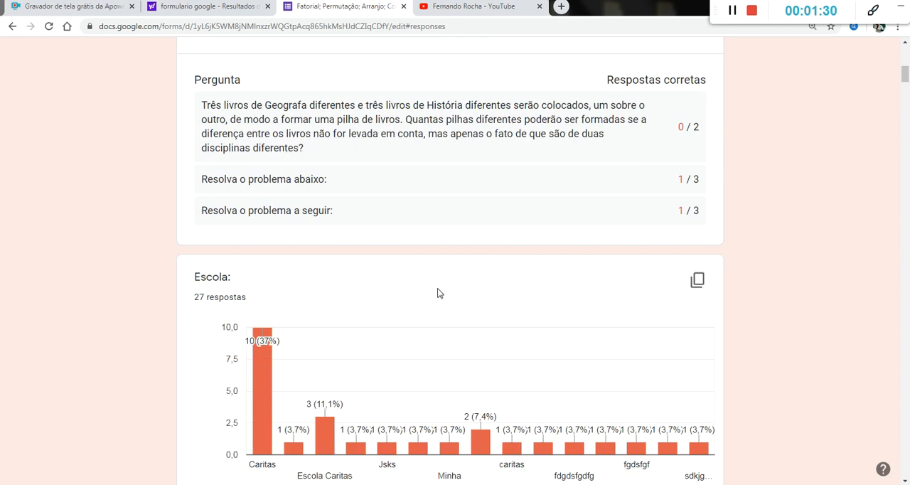
pyautogui.scroll(-5, 439, 293)
# Step: Look through the whole list of answers to the "Nome do aluno" question in the response summary
pyautogui.scroll(-10, 439, 293)
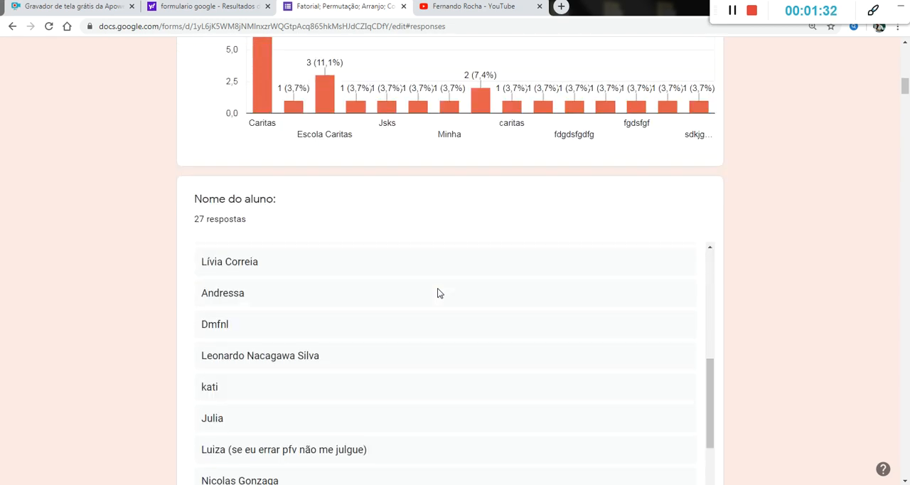
pyautogui.scroll(10, 438, 290)
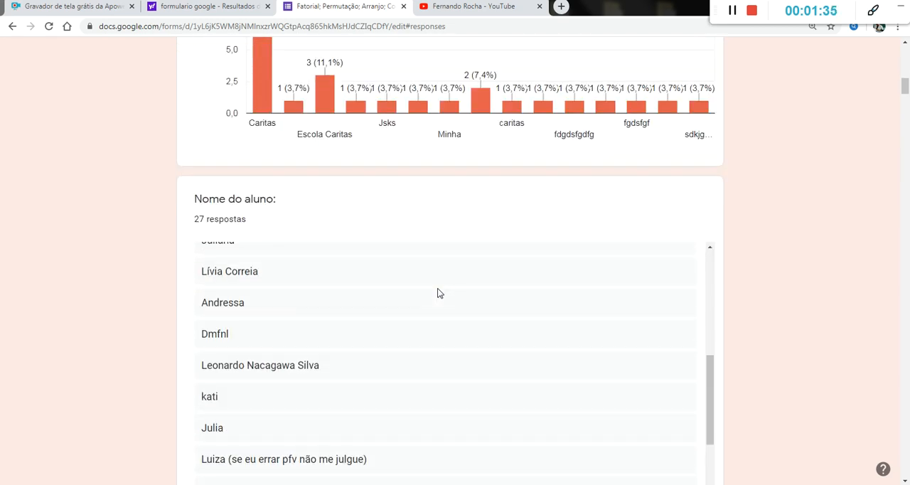
pyautogui.scroll(-3, 438, 293)
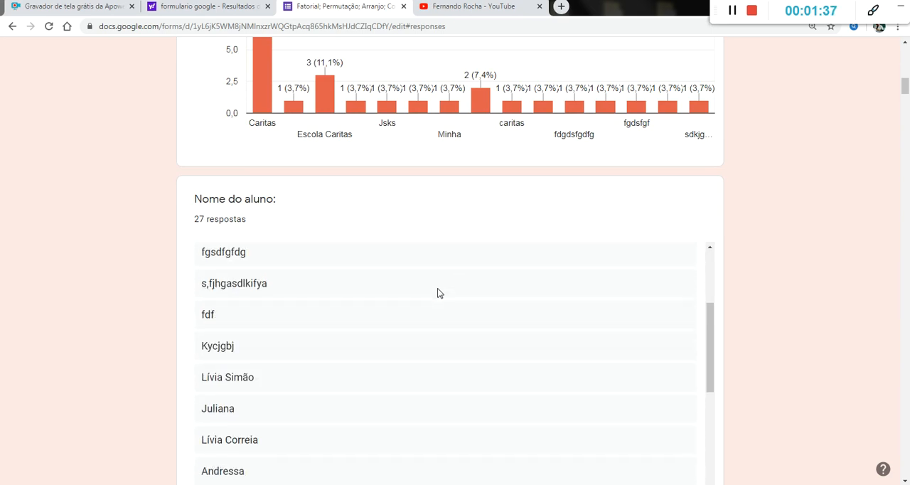
pyautogui.scroll(2, 438, 293)
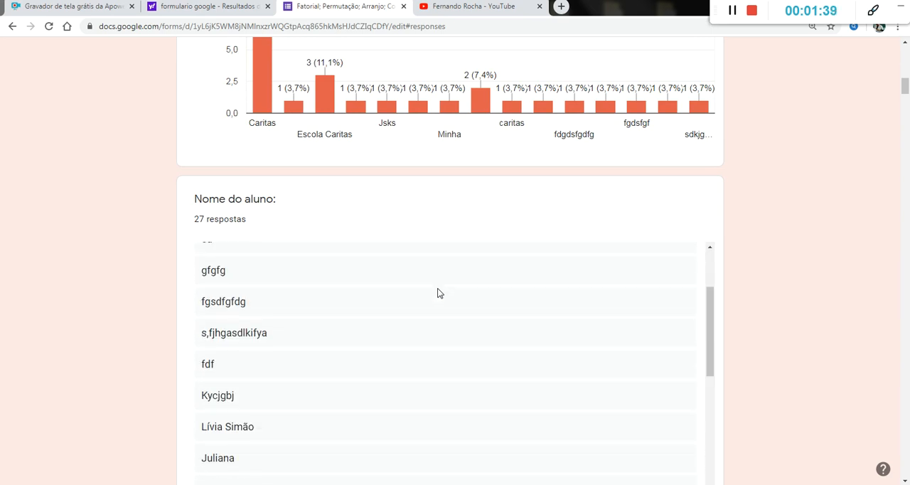
pyautogui.scroll(2, 439, 292)
pyautogui.scroll(1, 438, 293)
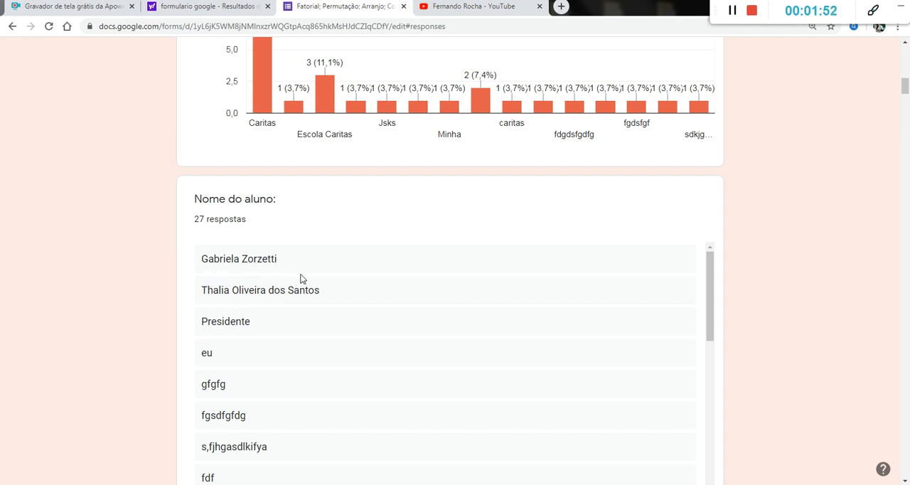
pyautogui.scroll(-4, 421, 300)
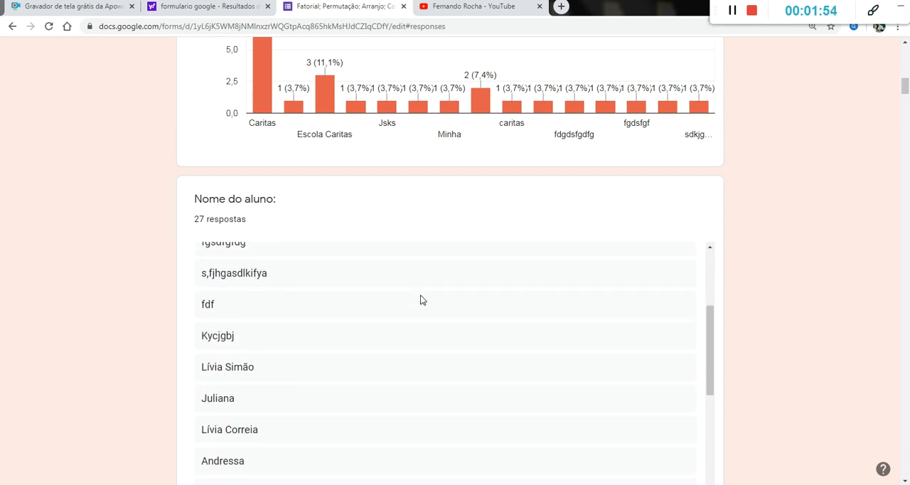
pyautogui.scroll(-1, 421, 299)
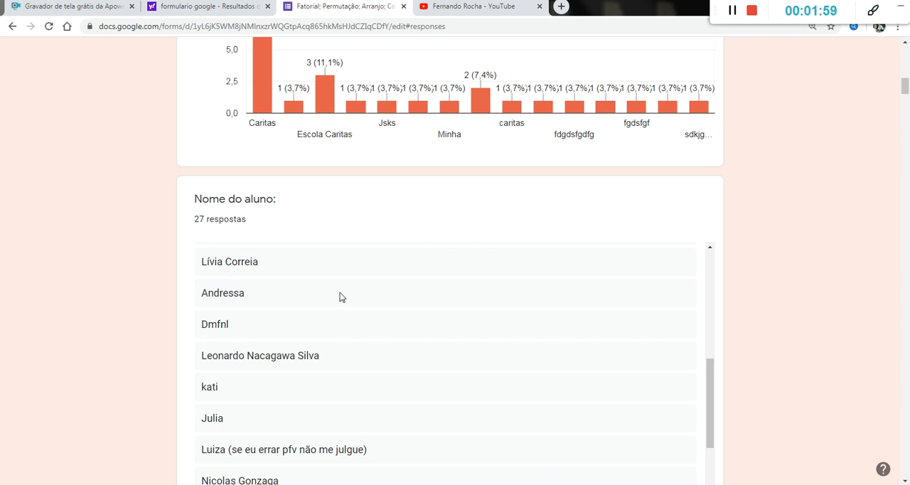
pyautogui.scroll(-3, 340, 297)
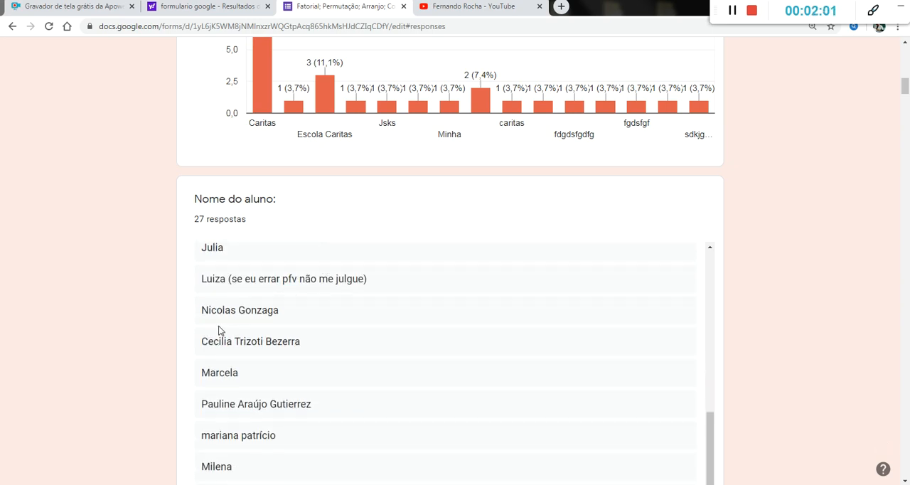
pyautogui.scroll(-4, 384, 325)
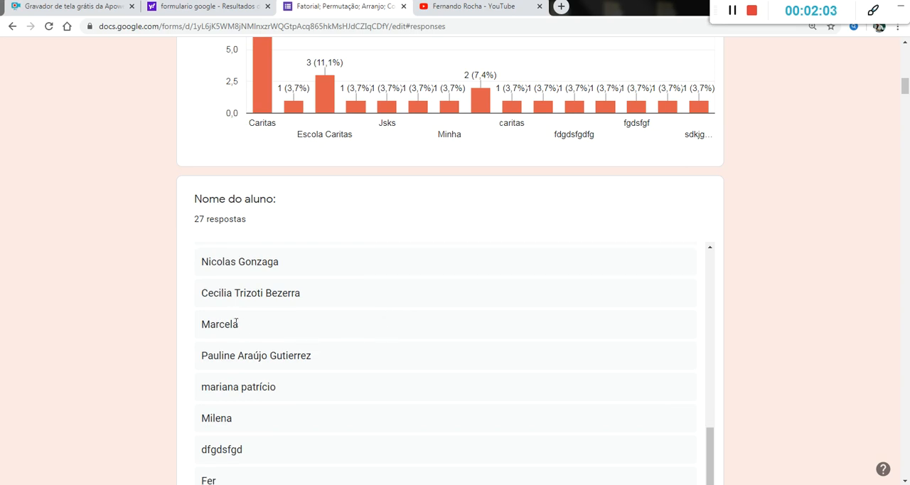
pyautogui.scroll(-1, 357, 313)
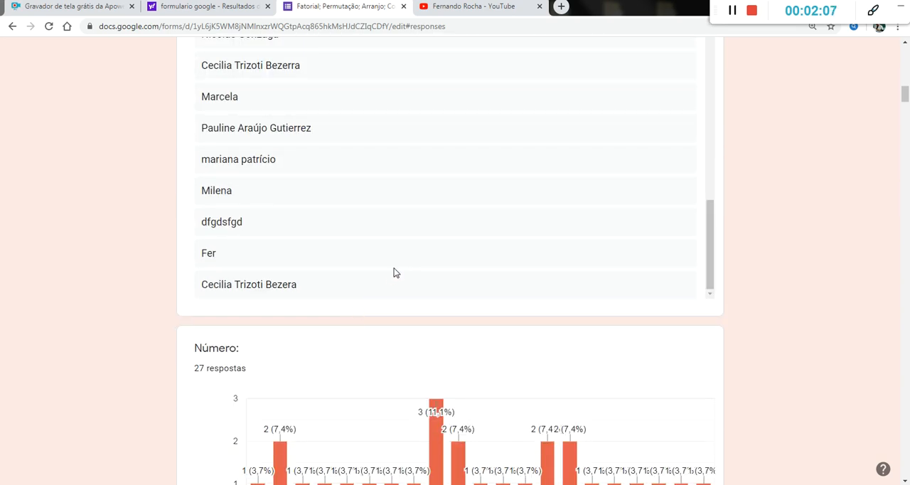
# Step: Switch the responses to the individual view and examine the first submission's score, student details and answers
pyautogui.scroll(10, 395, 270)
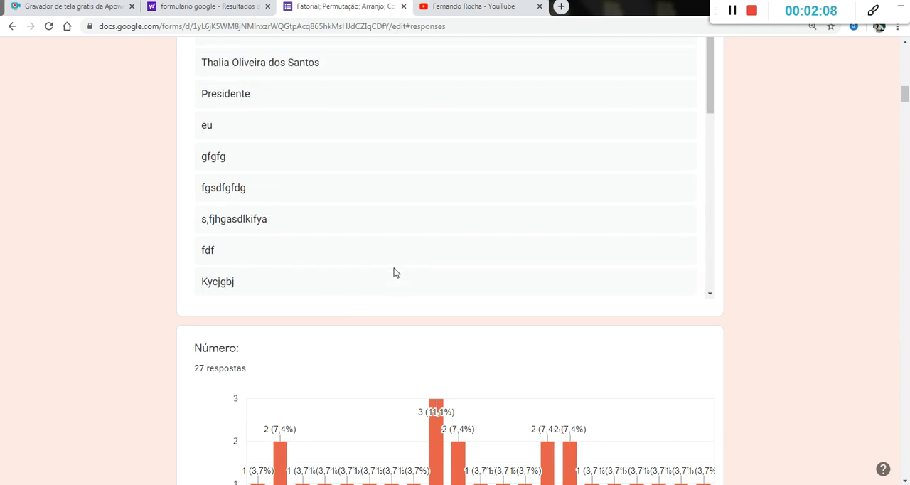
pyautogui.scroll(12, 396, 272)
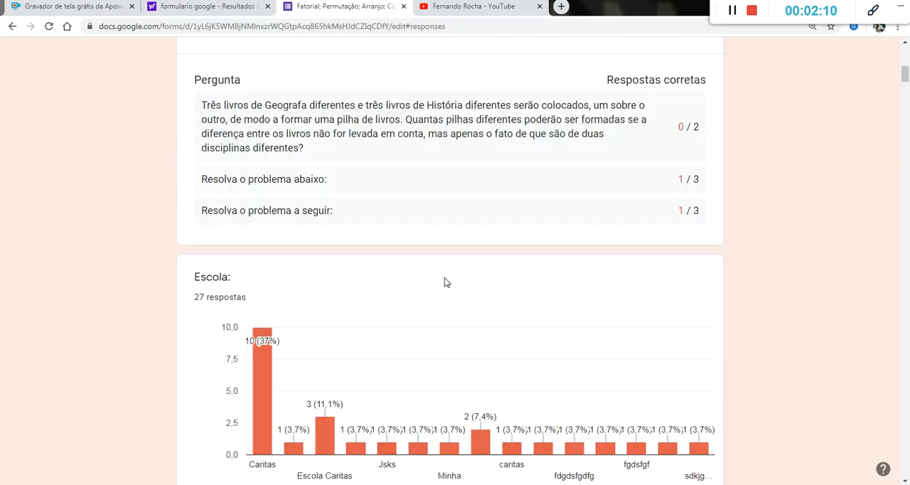
pyautogui.scroll(10, 445, 282)
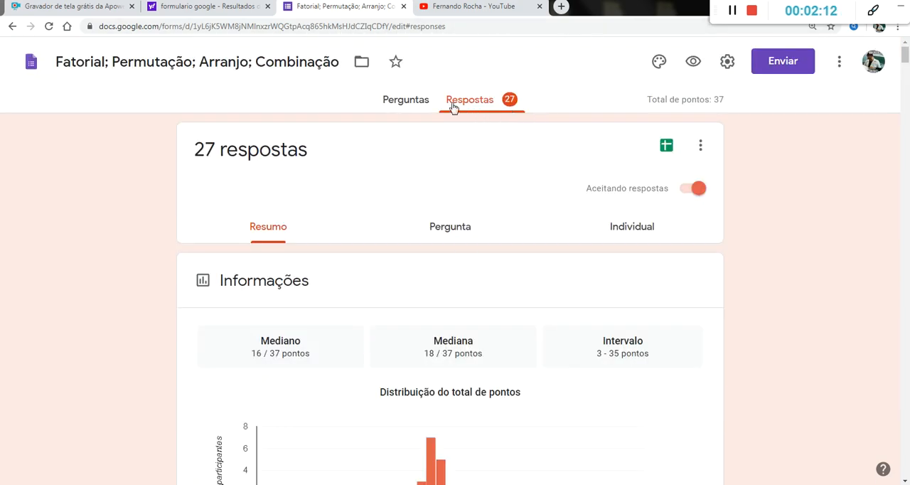
pyautogui.click(631, 233)
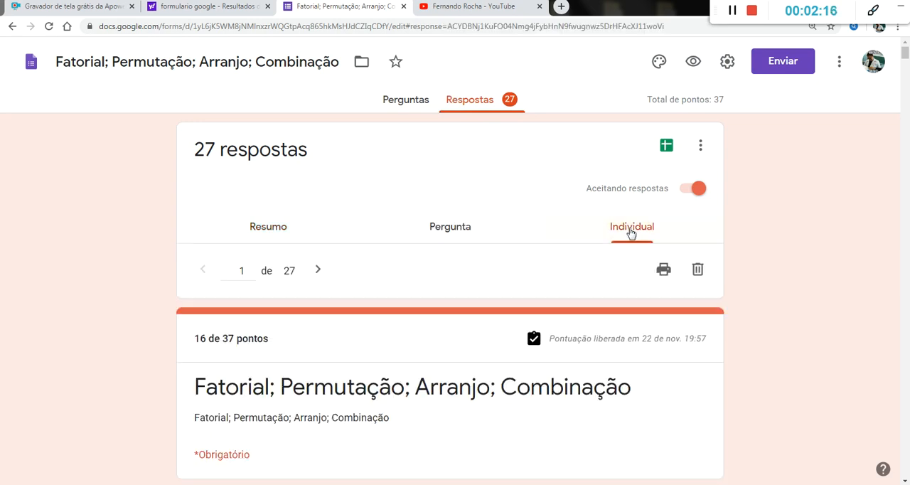
pyautogui.scroll(-10, 366, 209)
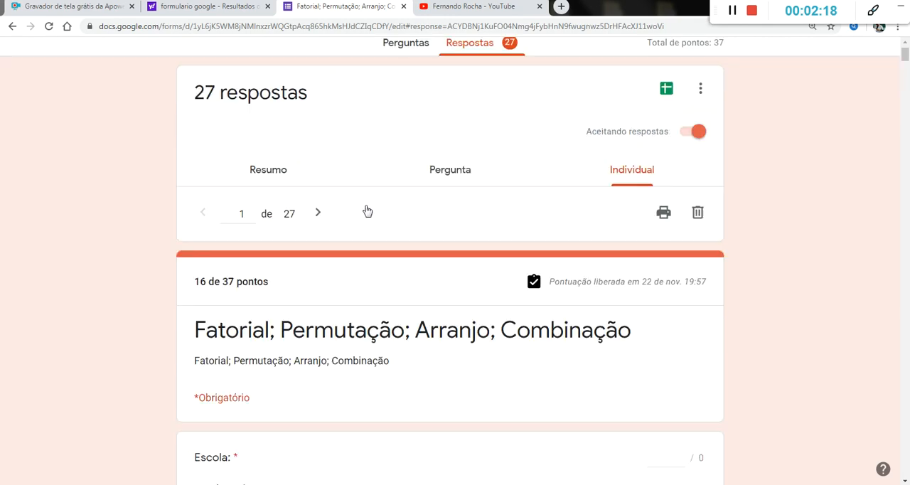
pyautogui.scroll(-7, 366, 208)
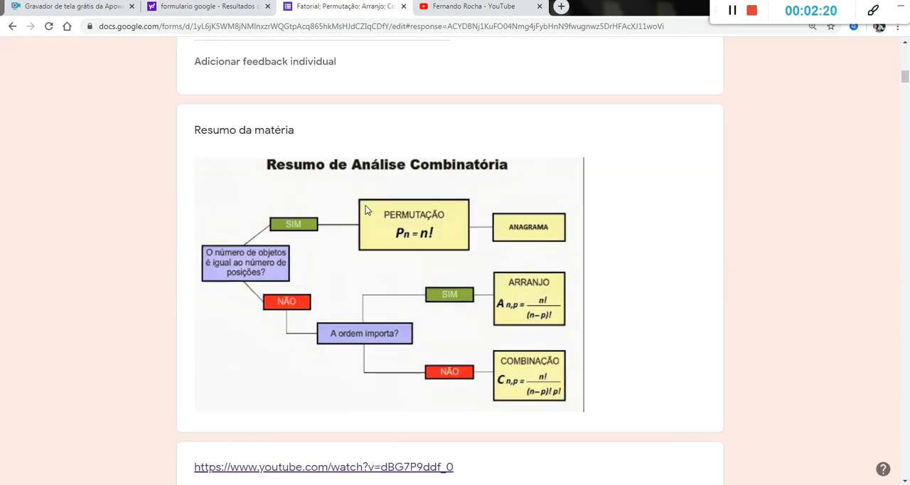
pyautogui.scroll(-11, 364, 209)
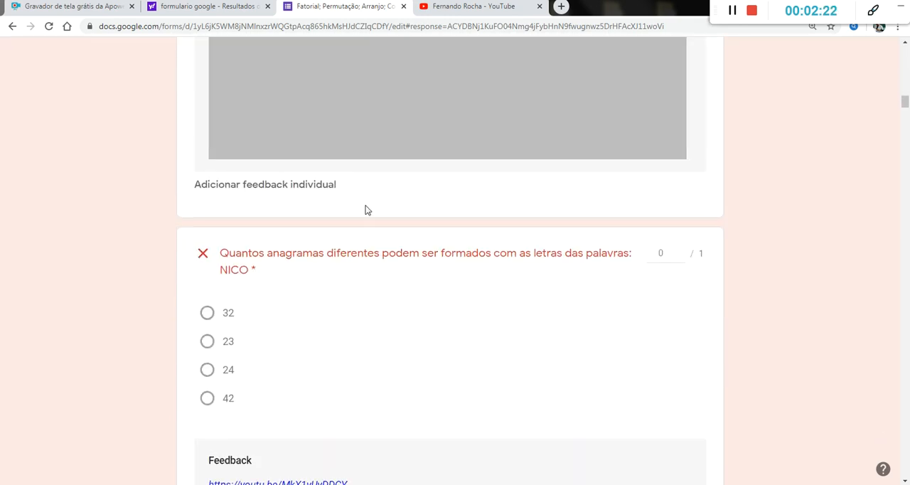
pyautogui.scroll(1, 367, 211)
pyautogui.scroll(20, 366, 211)
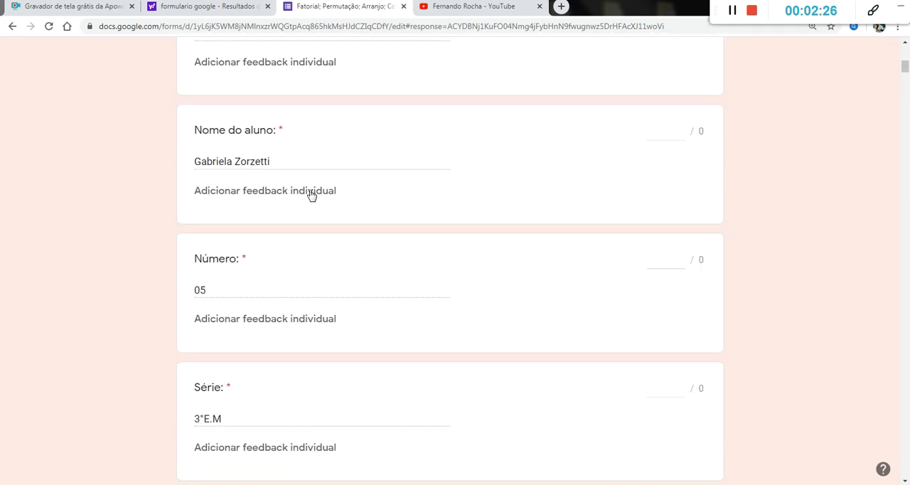
pyautogui.scroll(4, 279, 178)
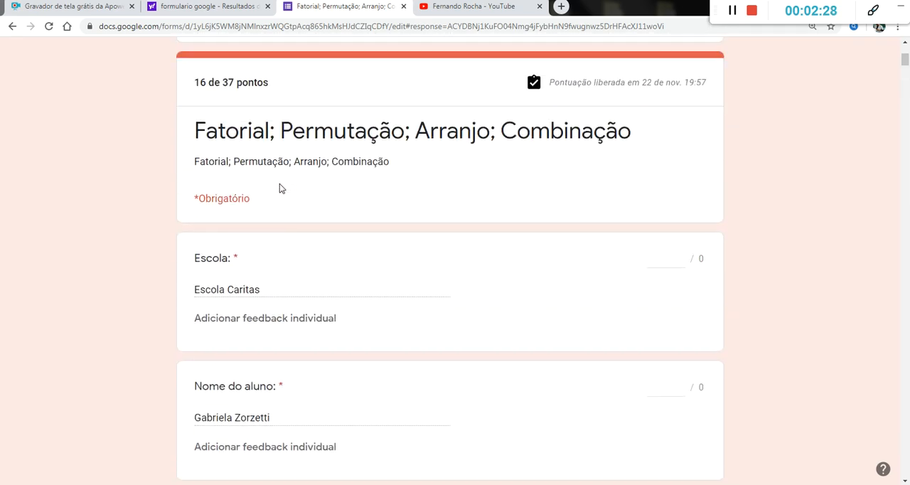
# Step: Show the second individual submission and examine its score and student details
pyautogui.scroll(2, 270, 393)
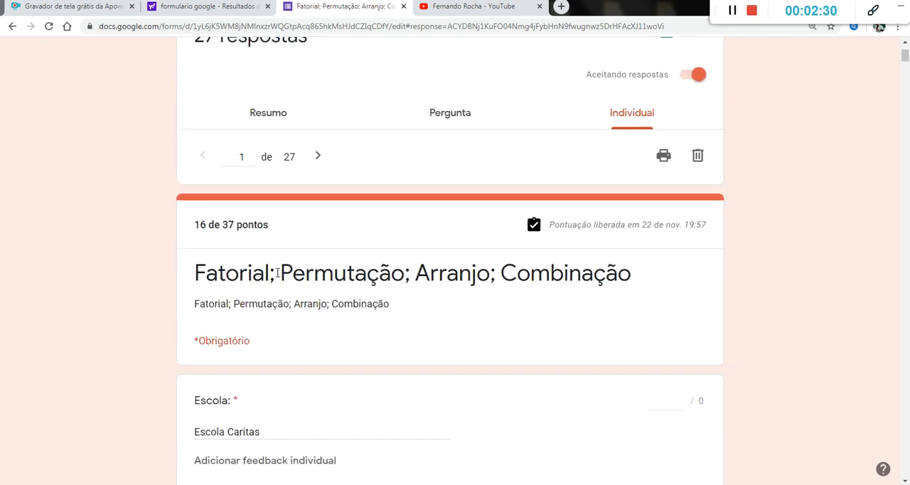
pyautogui.click(317, 156)
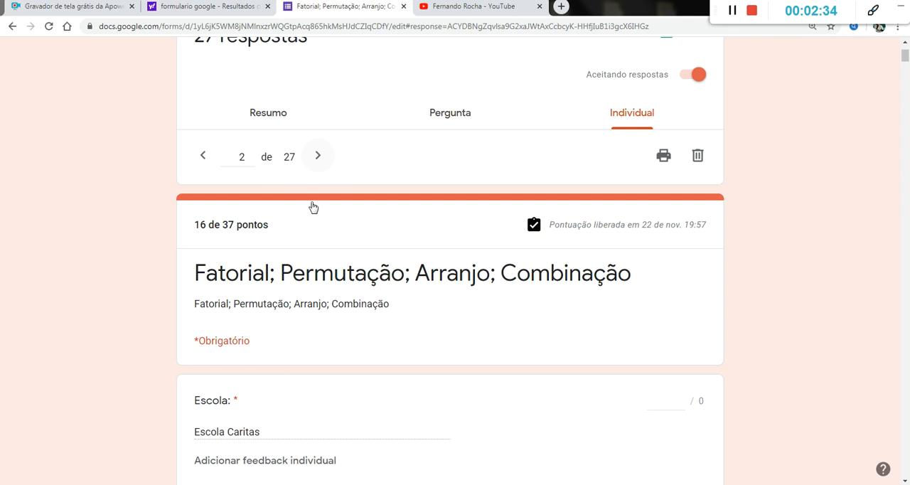
pyautogui.scroll(-6, 362, 268)
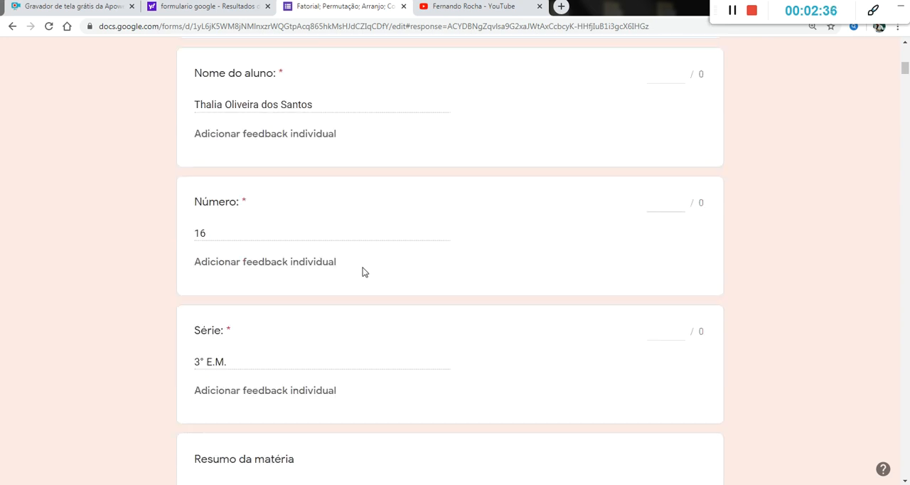
pyautogui.scroll(5, 219, 123)
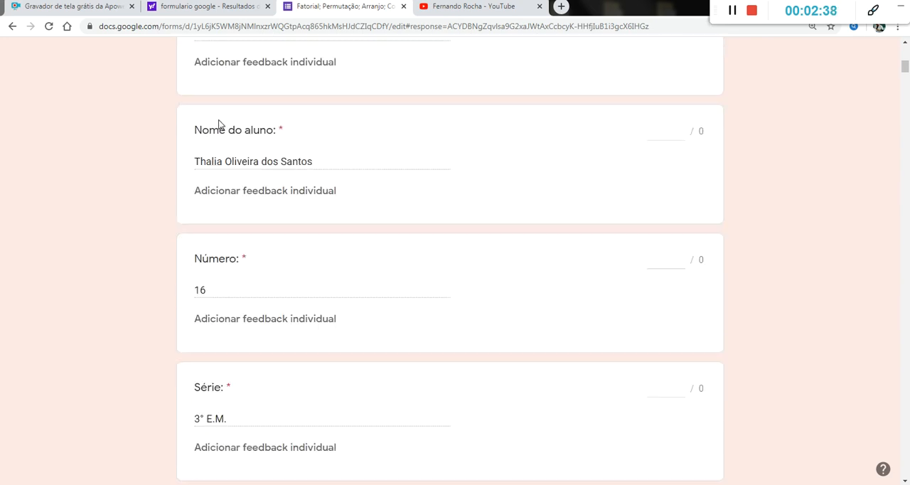
pyautogui.scroll(2, 257, 100)
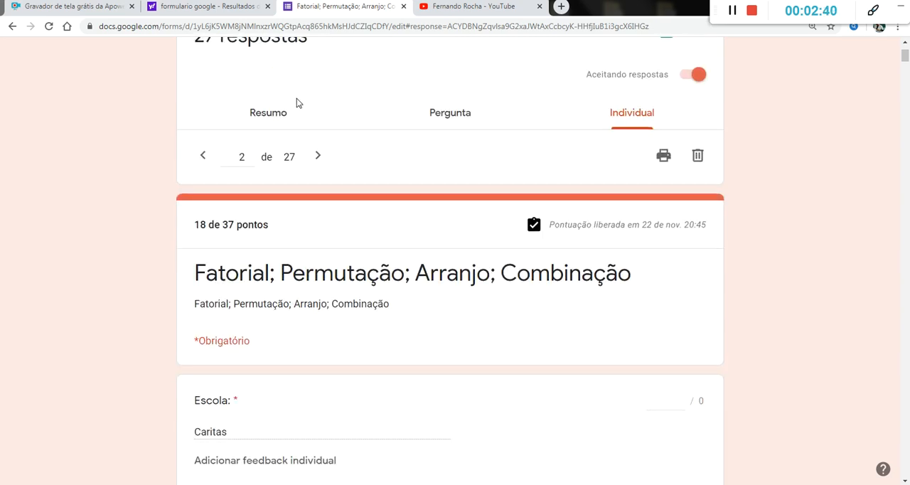
# Step: Advance to the third individual submission and examine its score, school and student name answers
pyautogui.click(319, 157)
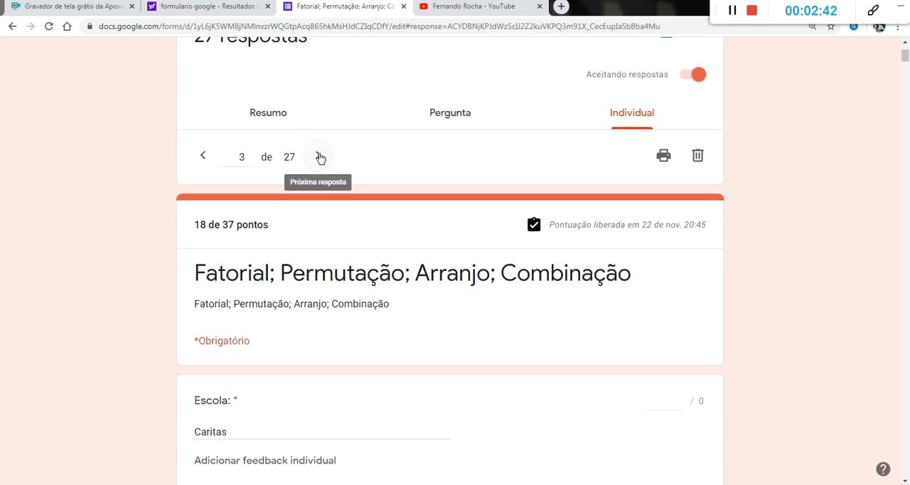
pyautogui.scroll(-4, 291, 219)
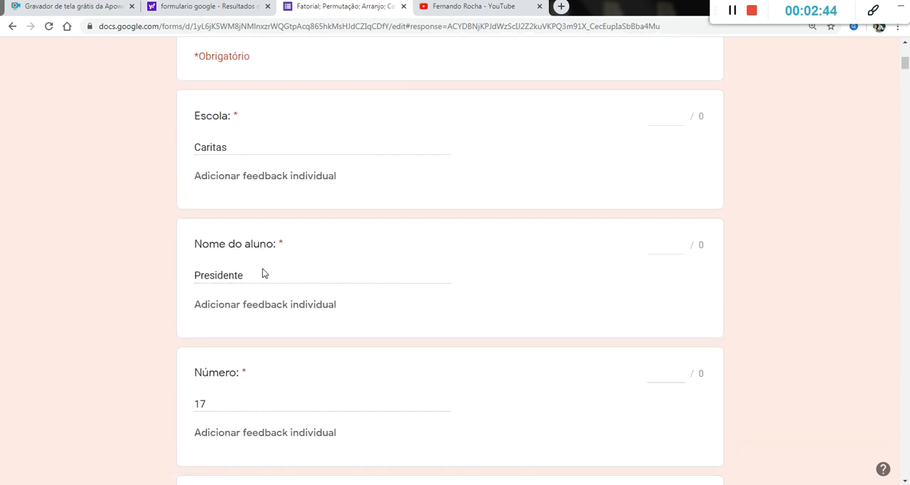
pyautogui.scroll(-2, 263, 270)
pyautogui.scroll(3, 262, 270)
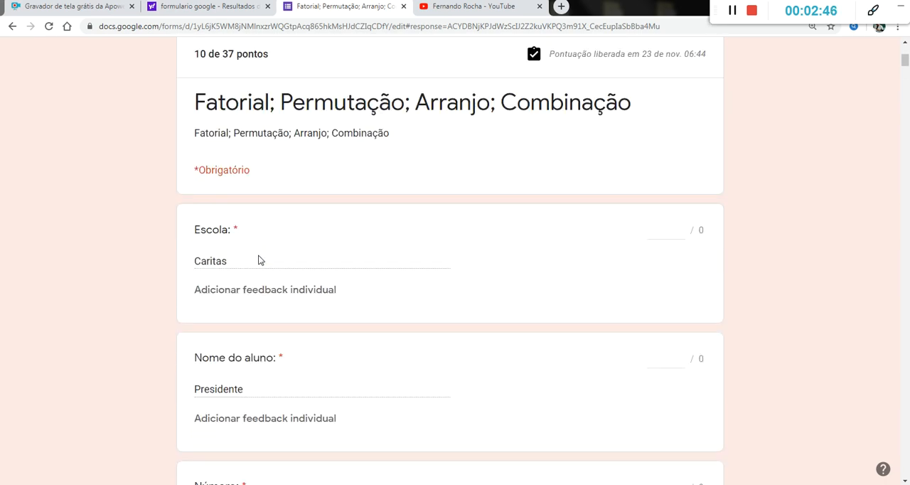
pyautogui.scroll(-2, 260, 263)
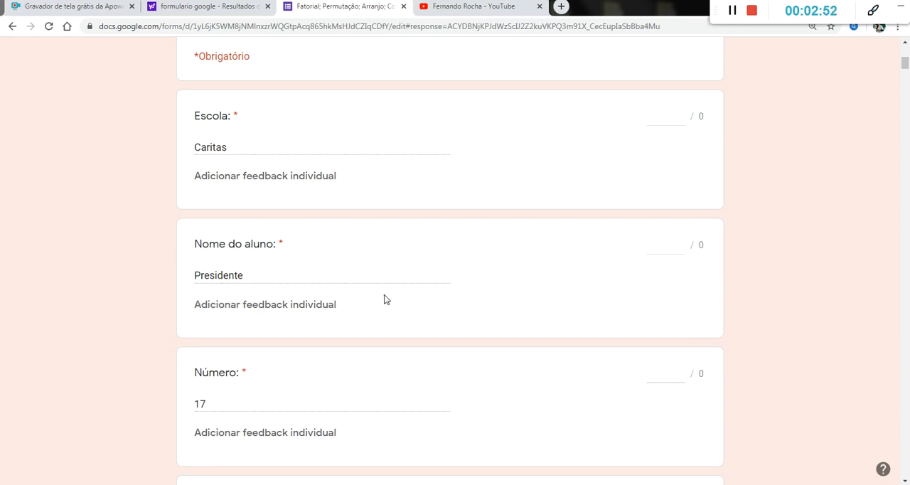
pyautogui.scroll(6, 384, 295)
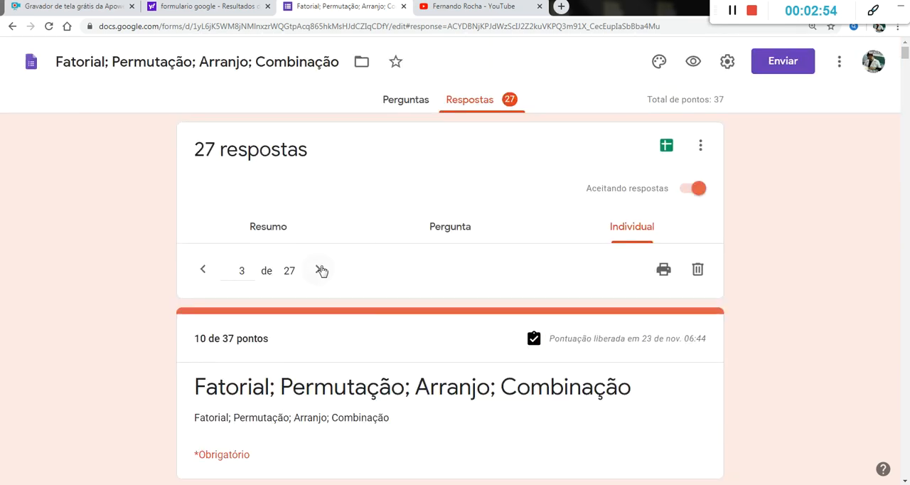
# Step: Advance to the fourth individual submission and check its student name, number and grade answers
pyautogui.click(318, 270)
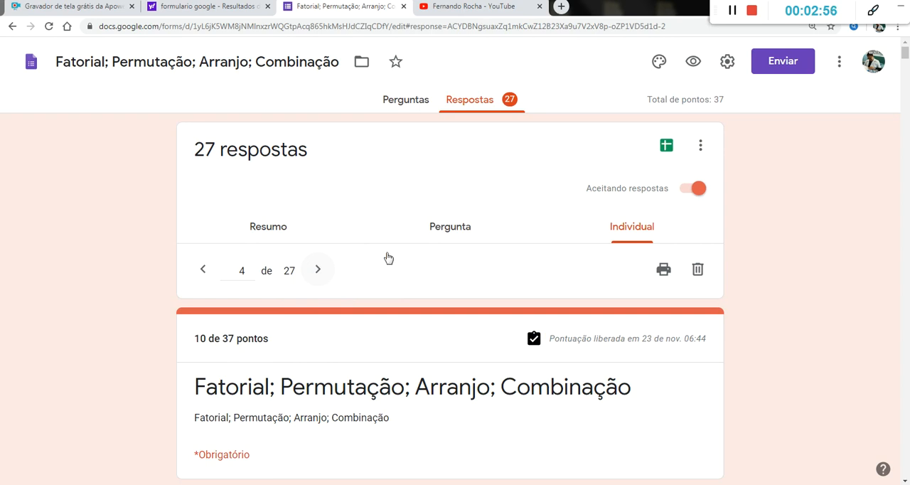
pyautogui.scroll(-6, 386, 258)
pyautogui.scroll(-1, 386, 258)
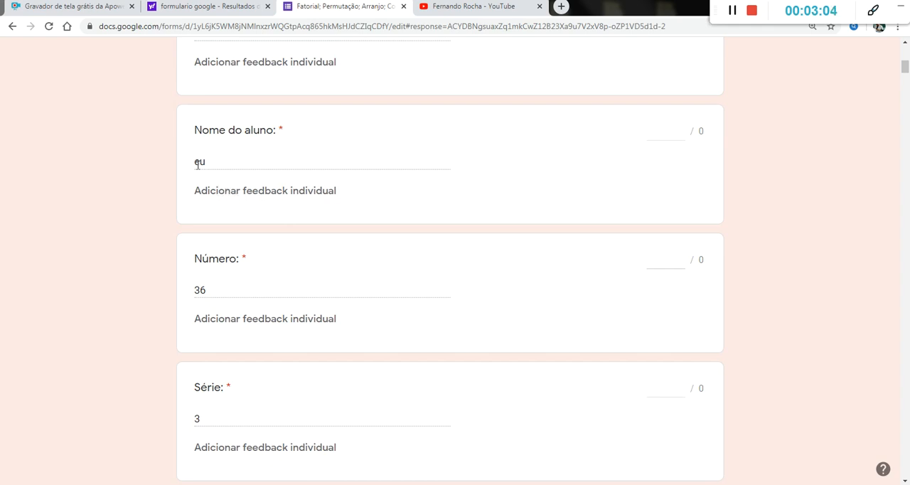
pyautogui.scroll(-1, 198, 165)
pyautogui.scroll(1, 198, 166)
pyautogui.scroll(5, 198, 164)
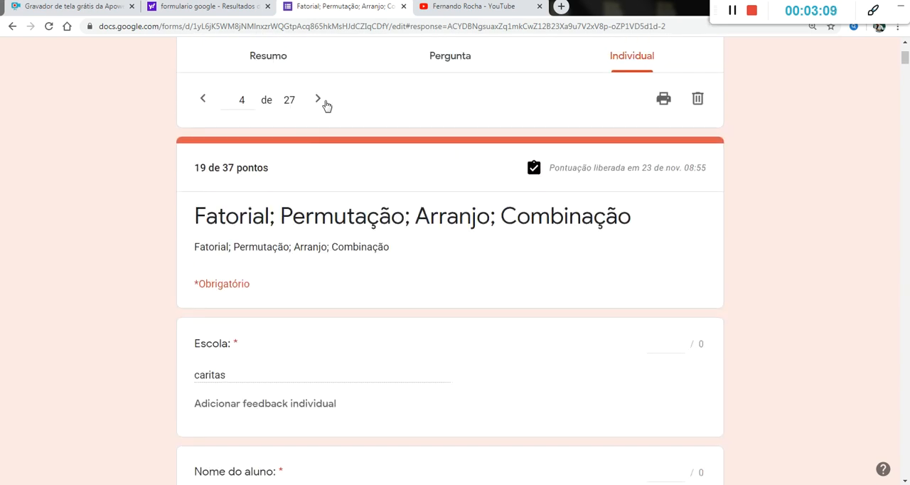
# Step: Advance to the fifth individual submission and examine its score, anagram question answers and video feedback
pyautogui.click(318, 100)
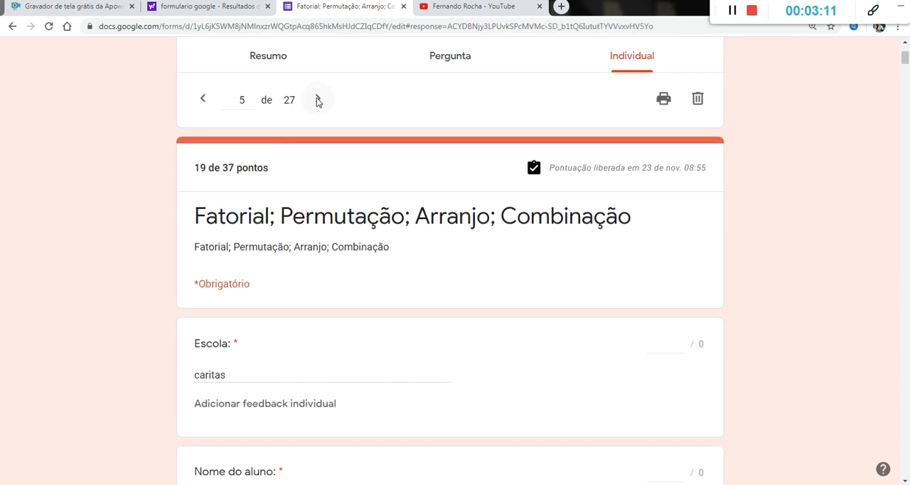
pyautogui.scroll(-4, 298, 192)
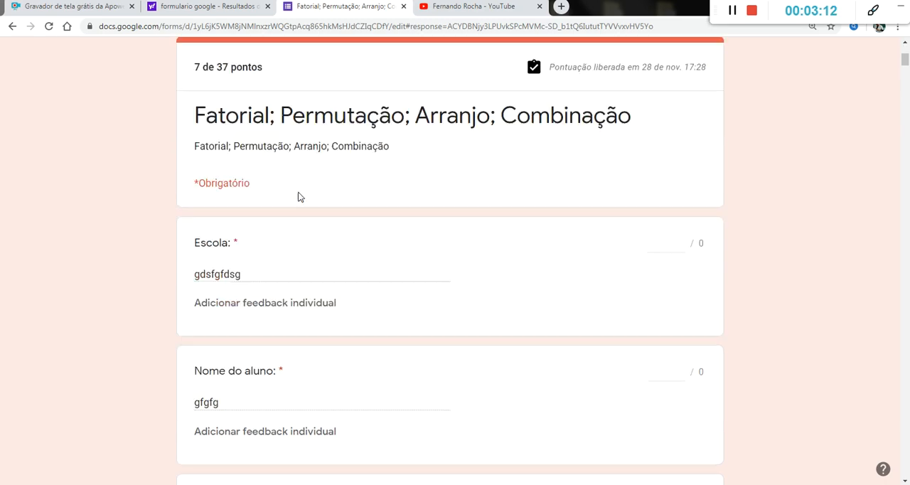
pyautogui.scroll(-15, 298, 197)
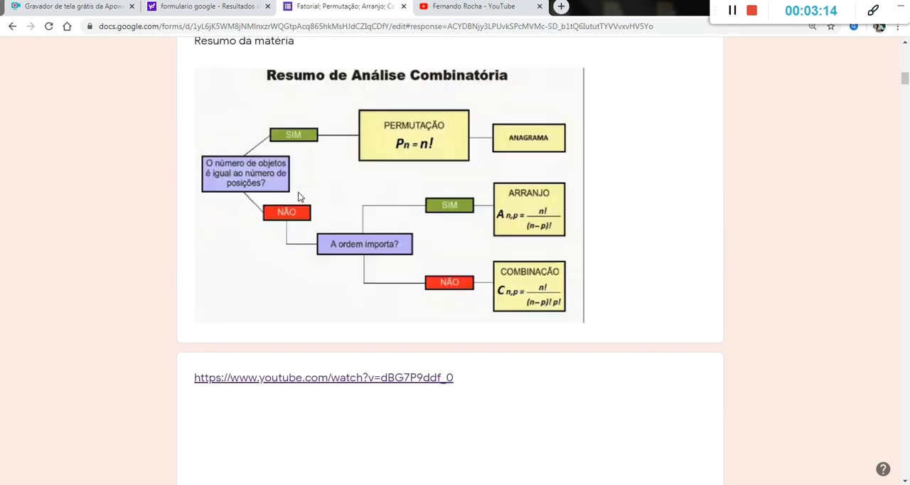
pyautogui.scroll(-6, 298, 197)
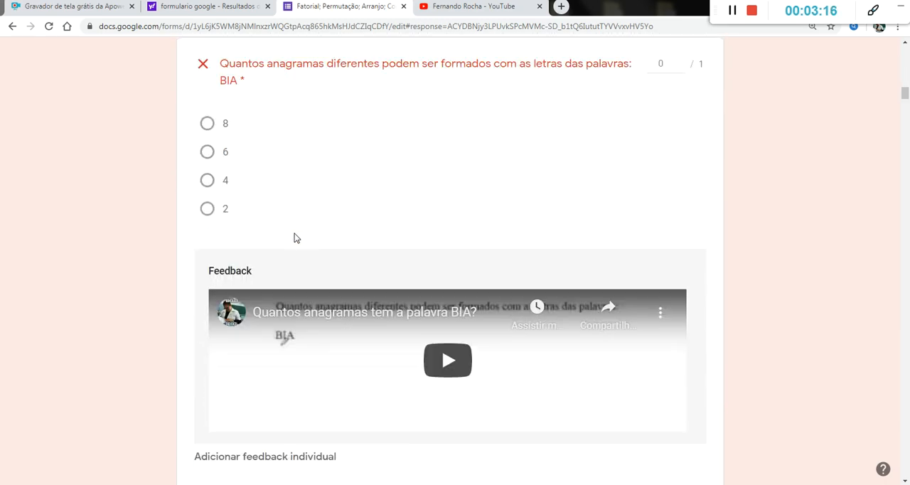
pyautogui.scroll(-3, 306, 266)
pyautogui.scroll(4, 309, 266)
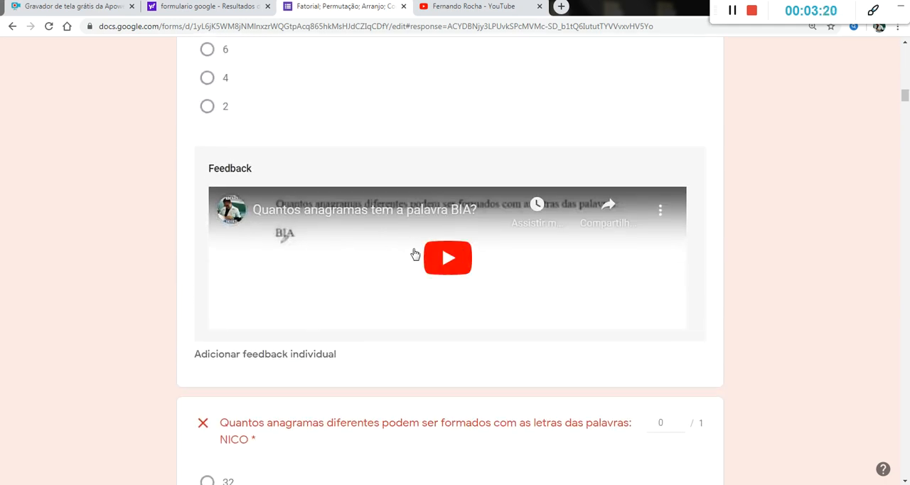
pyautogui.scroll(7, 414, 259)
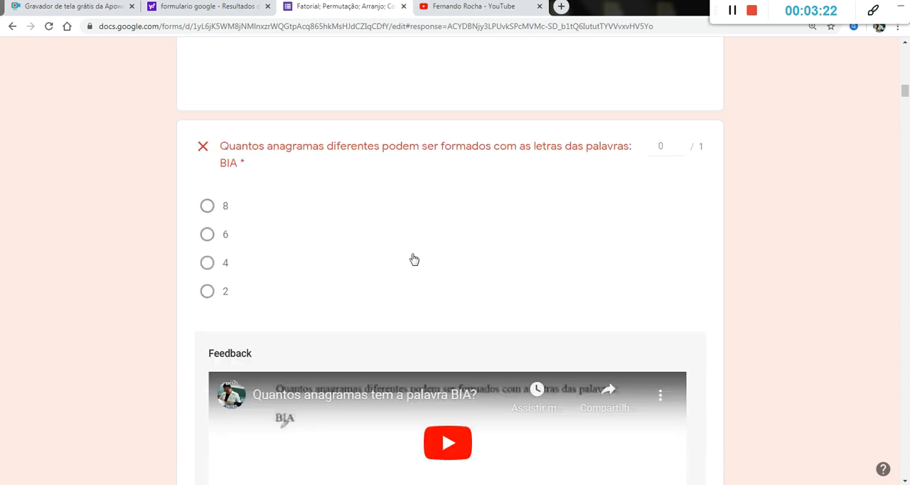
pyautogui.scroll(15, 414, 259)
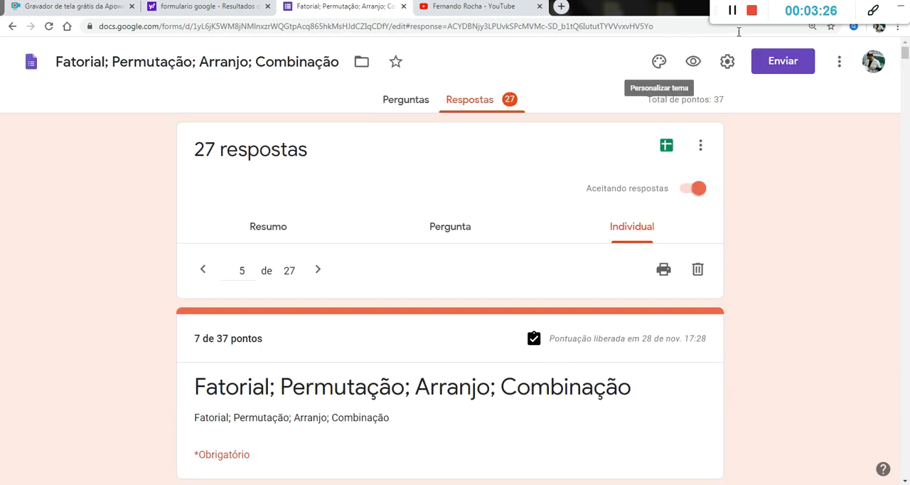
# Step: Leave the quiz responses, return to the Google Forms start page and create a new blank form
pyautogui.hotkey('alt', 'Left')
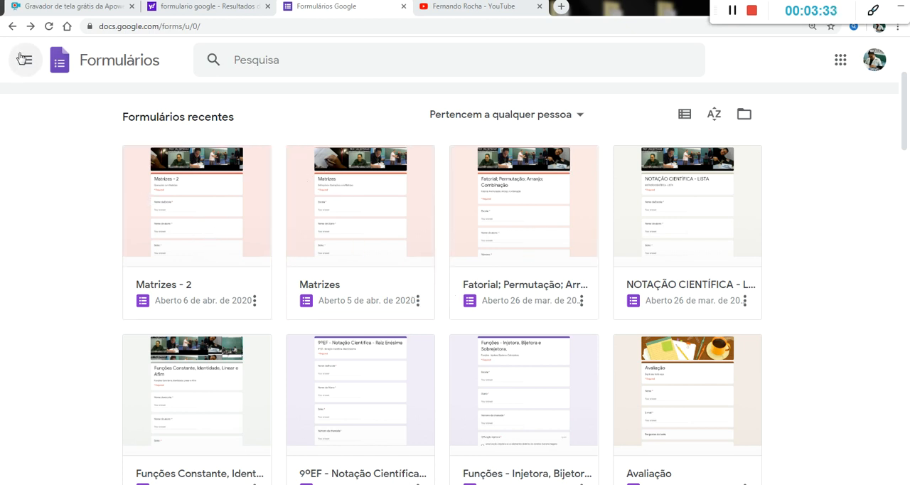
pyautogui.click(11, 27)
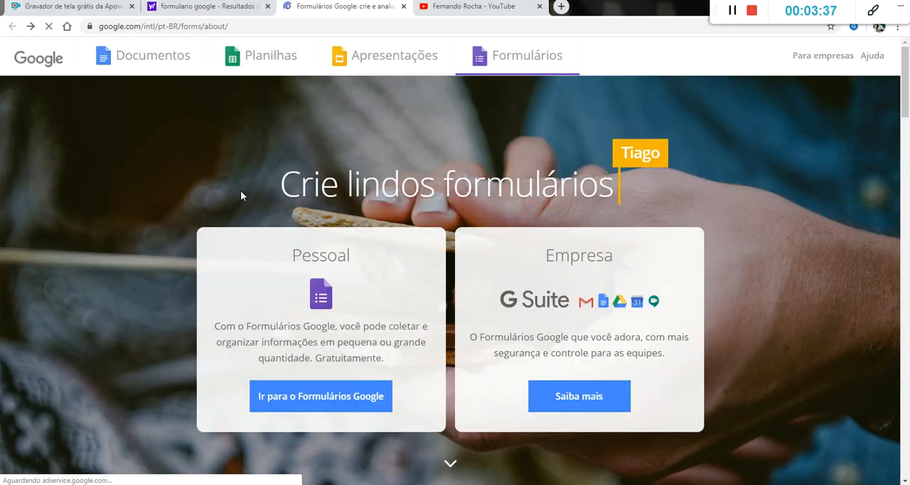
pyautogui.click(356, 403)
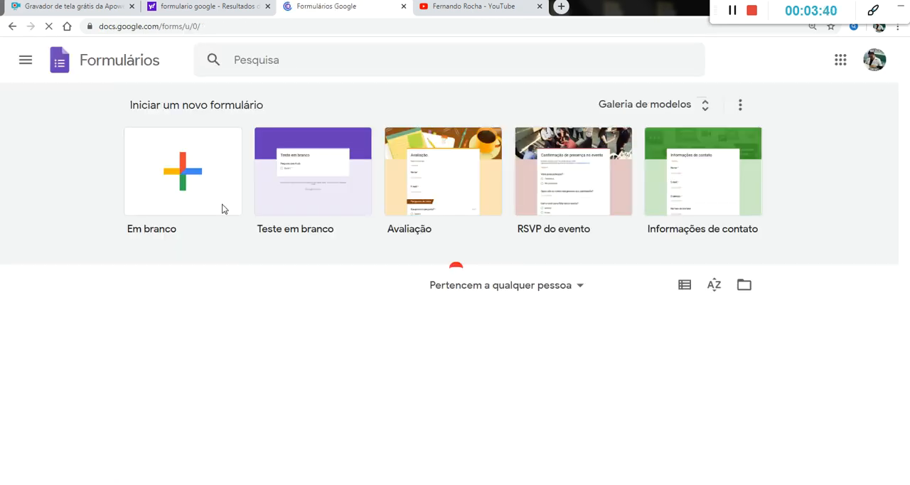
pyautogui.click(177, 173)
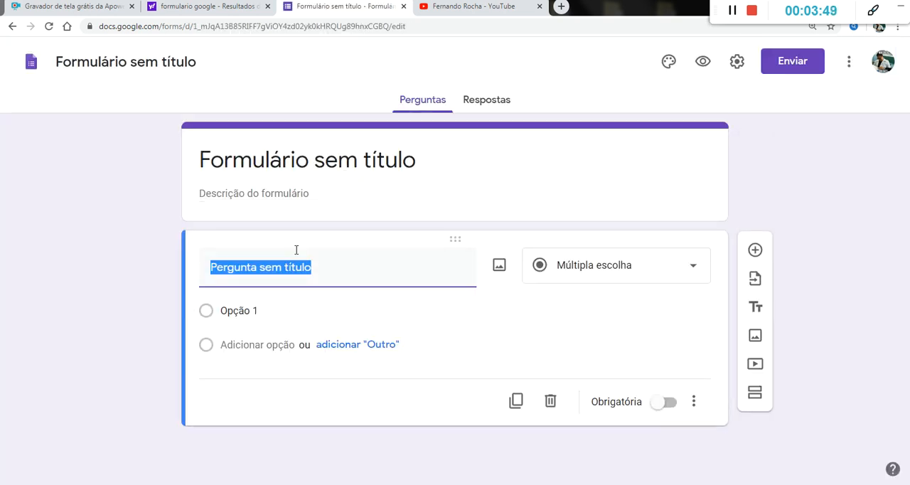
# Step: Set the title of the new form to "Prova de Matemática"
pyautogui.click(229, 164)
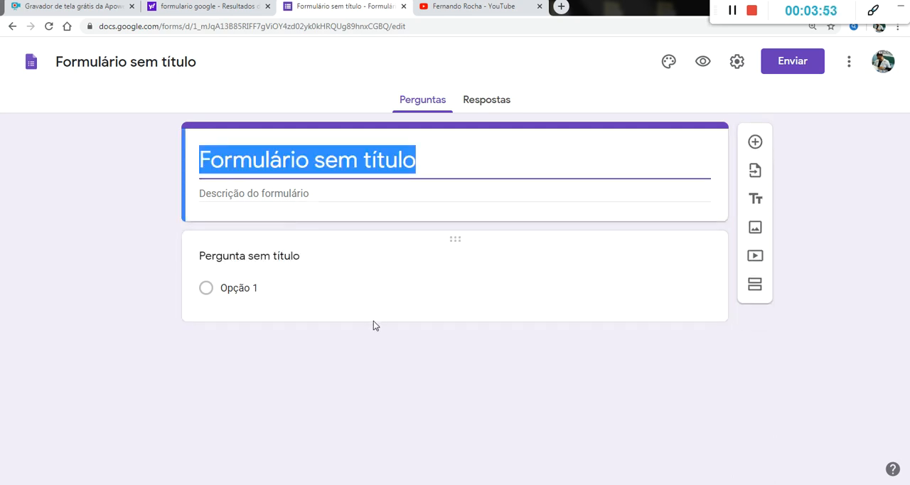
pyautogui.write('Prova de a')
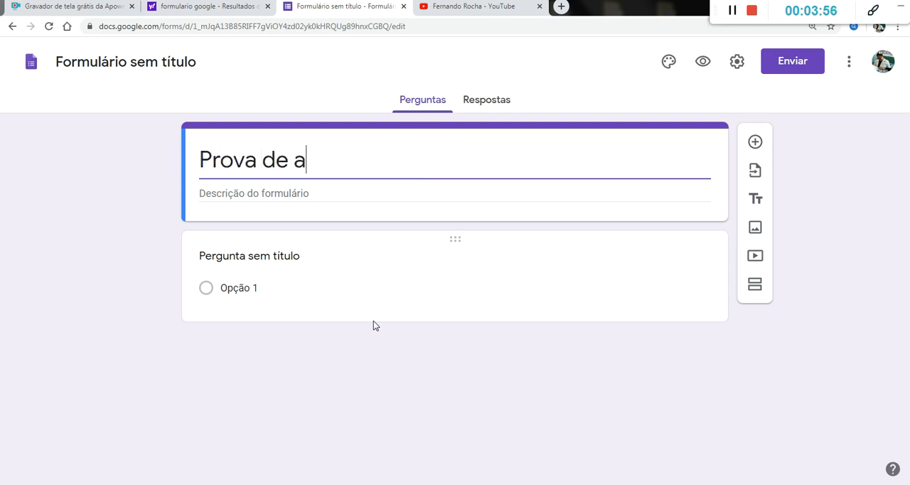
pyautogui.press('BackSpace')
pyautogui.write('Matemática')
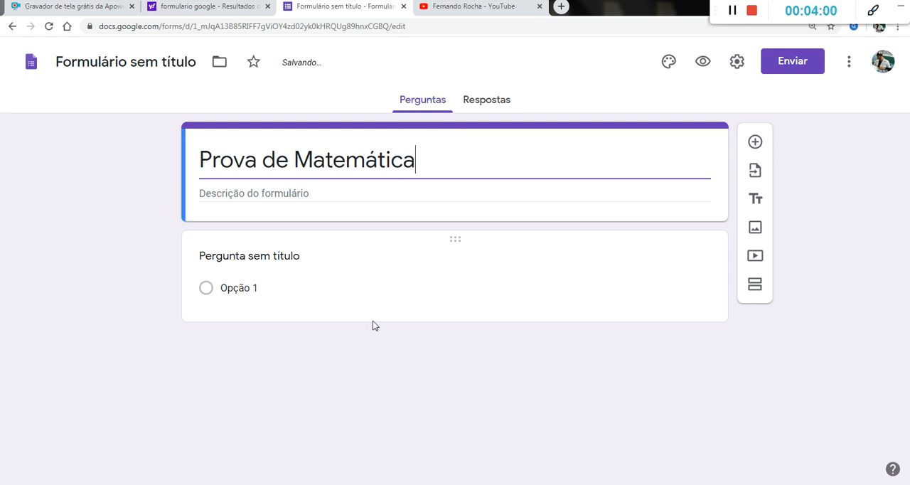
# Step: Copy the form title into the form description so it reads "Prova de Matemática"
pyautogui.click(244, 161)
pyautogui.tripleClick(244, 161)
pyautogui.hotkey('ctrl', 'c')
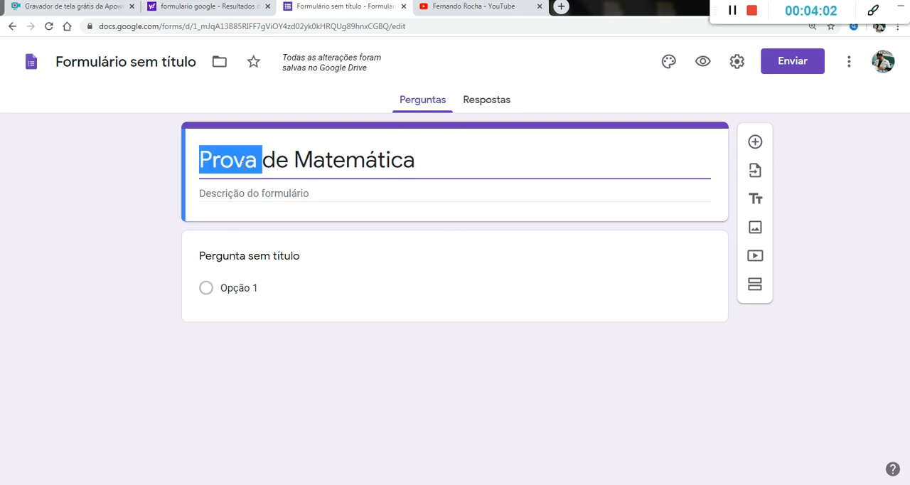
pyautogui.click(234, 193)
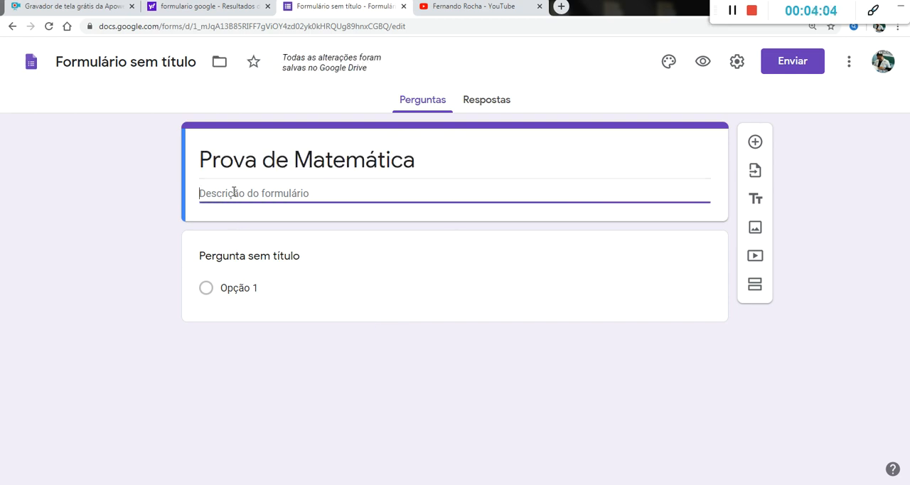
pyautogui.hotkey('ctrl', 'v')
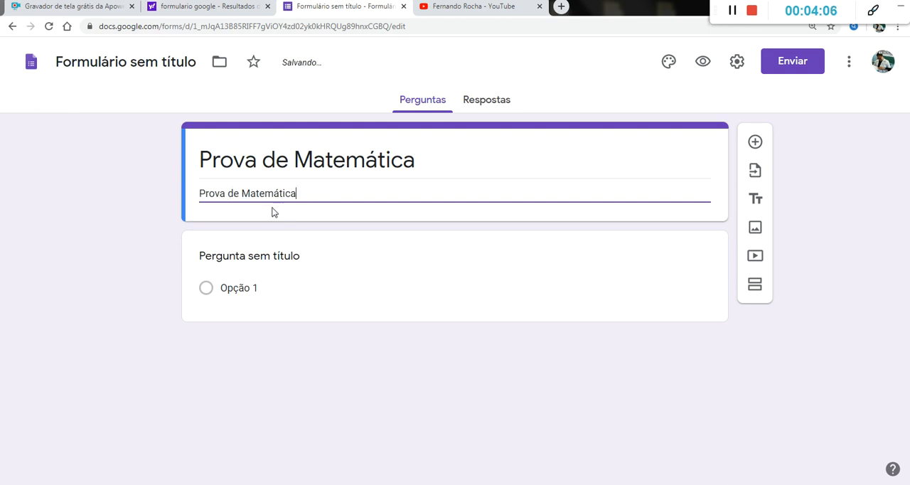
# Step: Rename the untitled form file to "Prova de Matemática"
pyautogui.click(275, 254)
pyautogui.tripleClick(451, 162)
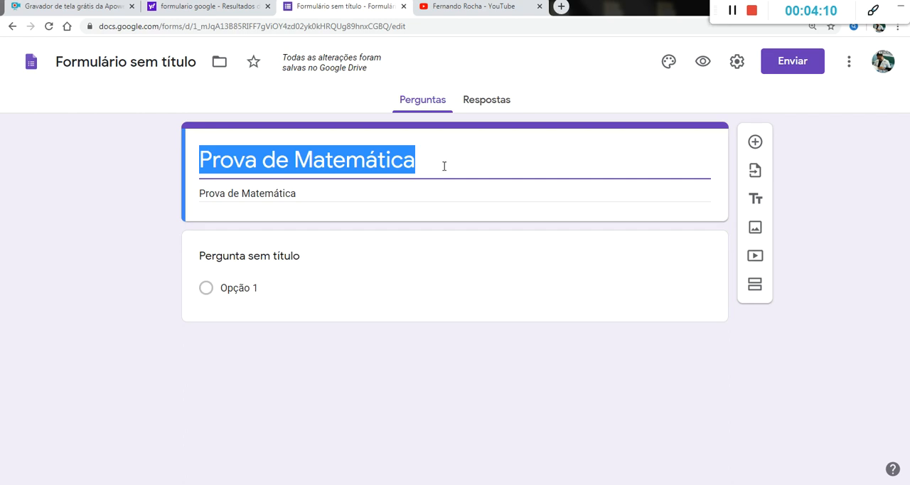
pyautogui.click(122, 62)
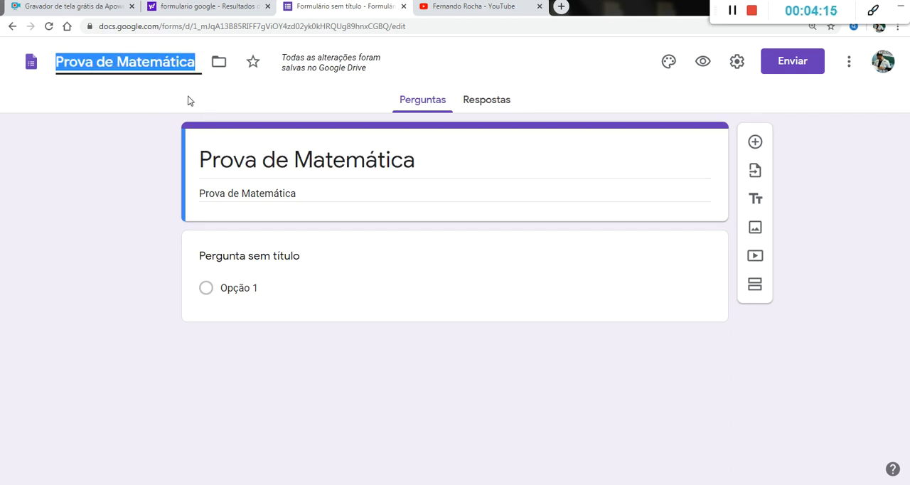
pyautogui.tripleClick(344, 163)
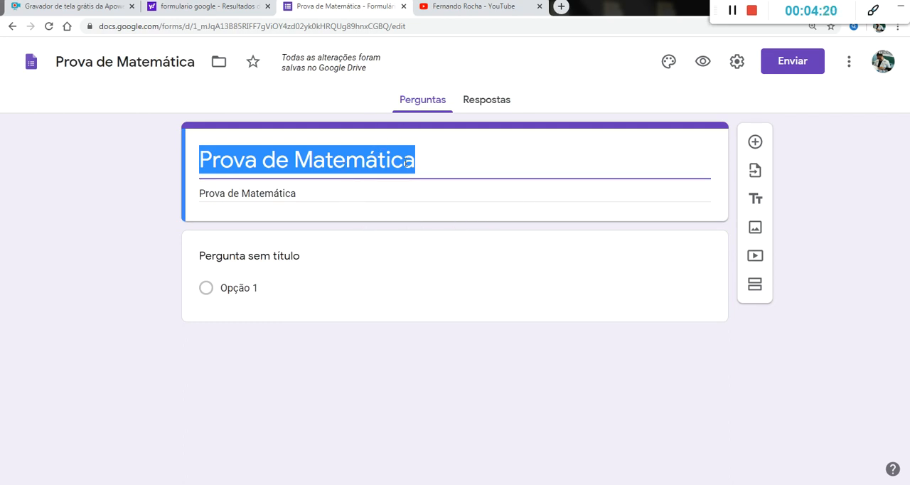
# Step: Customize the form theme by uploading the image file "Foto 222222" from the desktop as the header
pyautogui.click(668, 62)
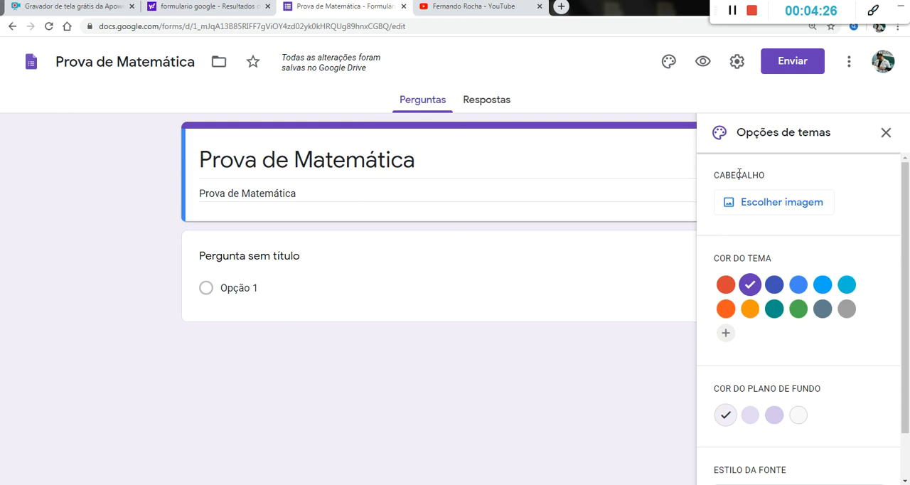
pyautogui.click(763, 202)
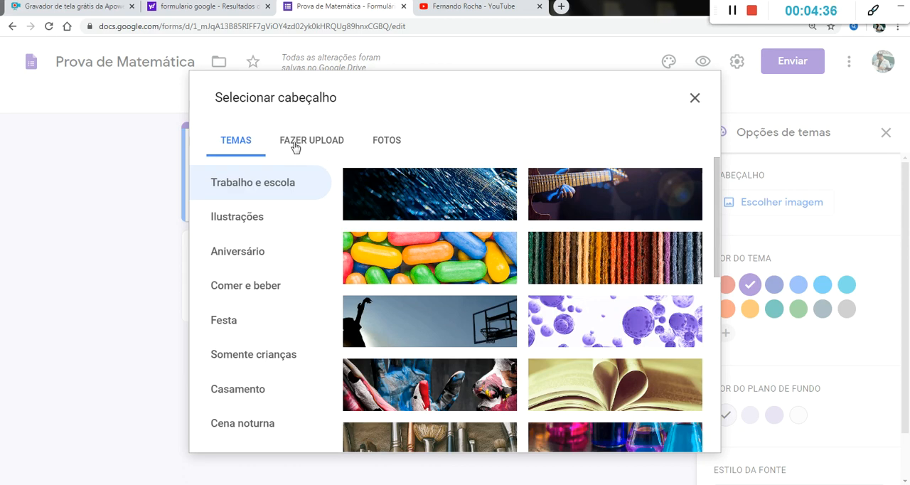
pyautogui.scroll(-1, 556, 350)
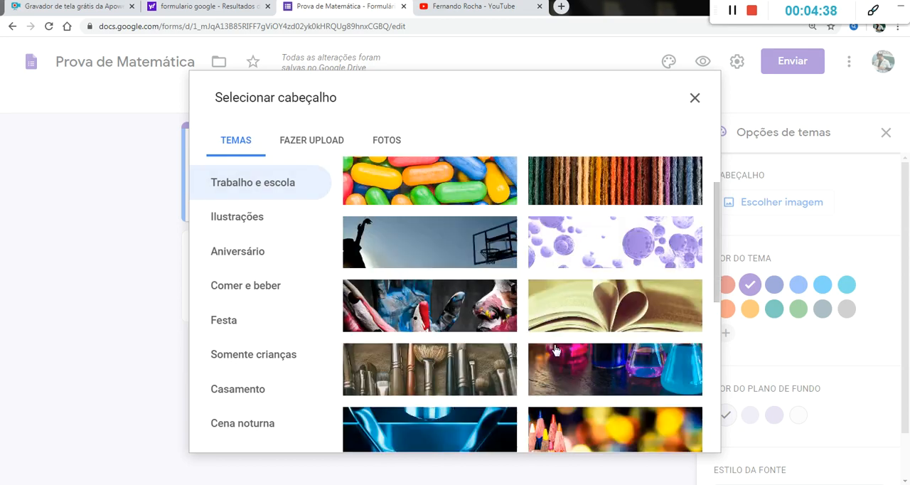
pyautogui.scroll(-3, 556, 350)
pyautogui.scroll(5, 555, 351)
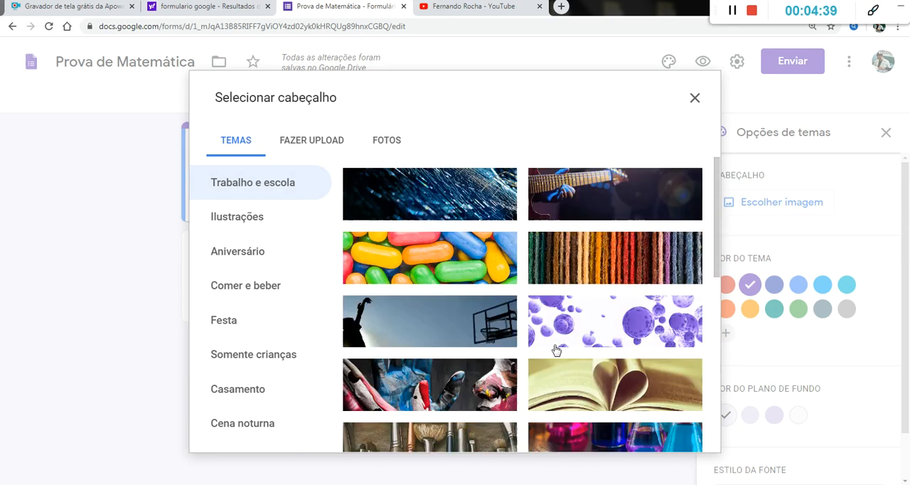
pyautogui.click(301, 147)
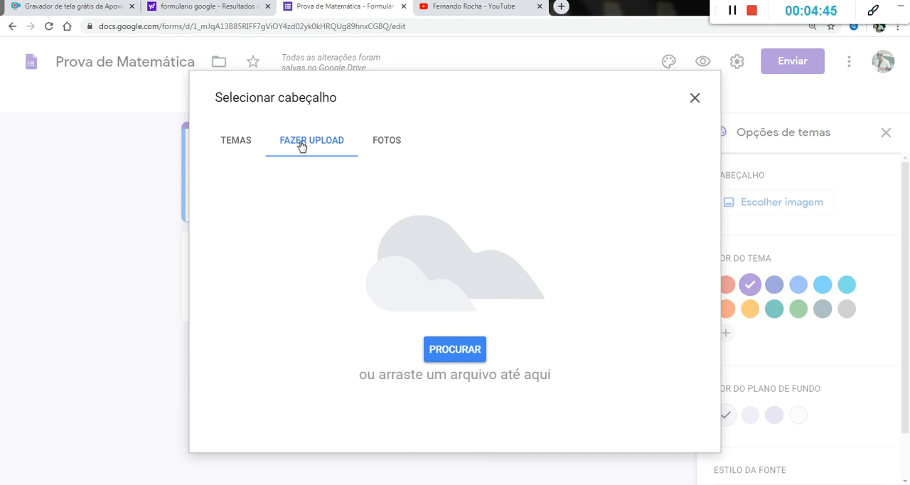
pyautogui.click(451, 349)
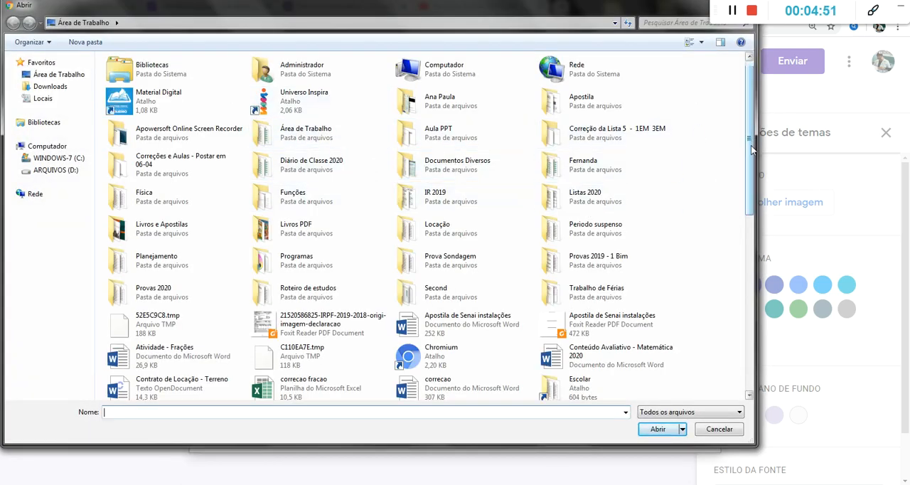
pyautogui.moveTo(751, 139); pyautogui.dragTo(753, 285)
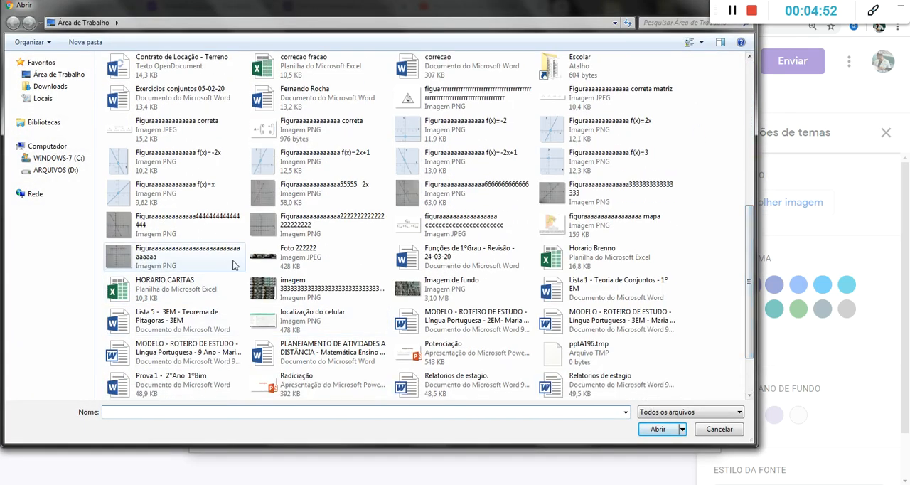
pyautogui.doubleClick(267, 259)
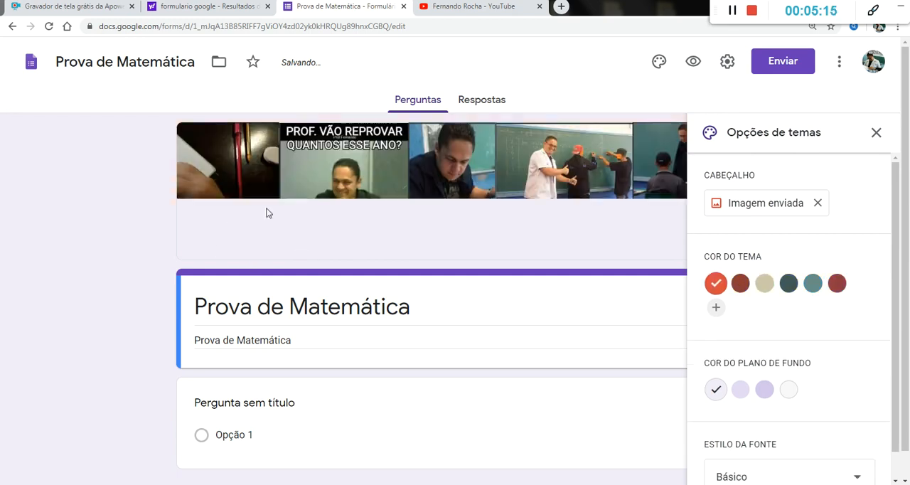
pyautogui.scroll(-1, 487, 193)
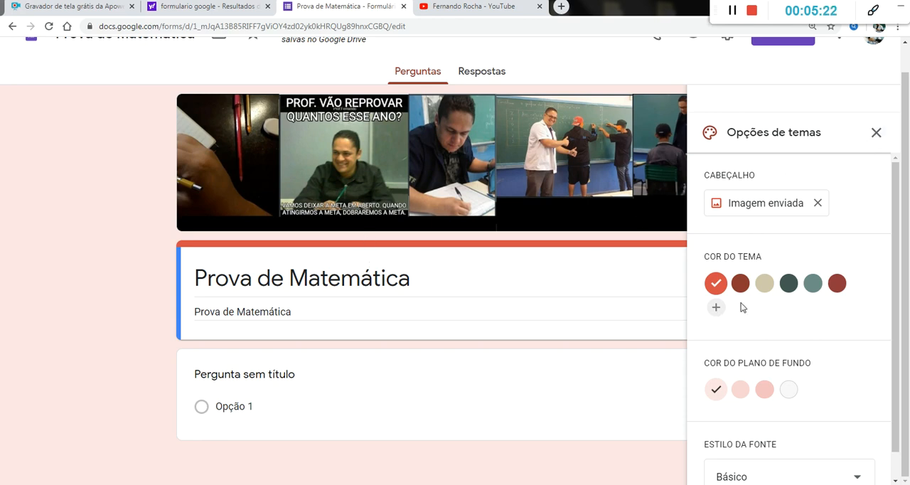
# Step: Try the dark green theme color, set the form's theme color to dark red, and close the theme options
pyautogui.click(837, 283)
pyautogui.click(789, 283)
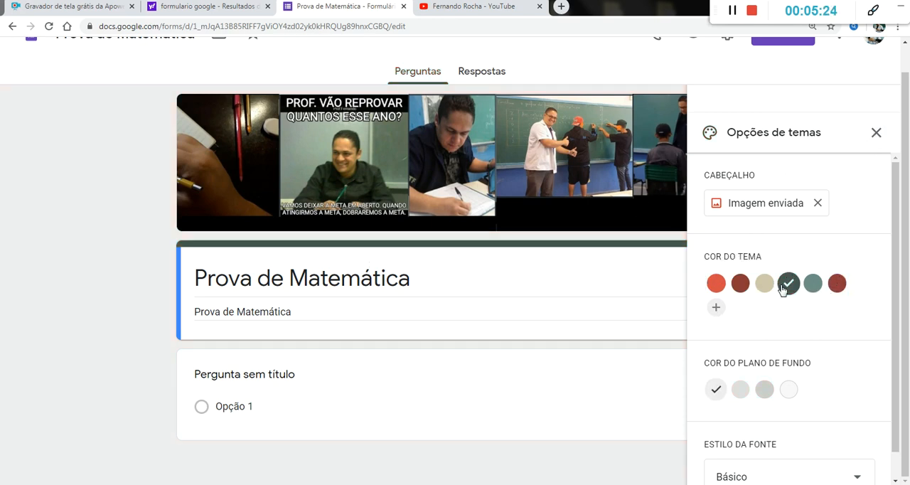
pyautogui.click(837, 284)
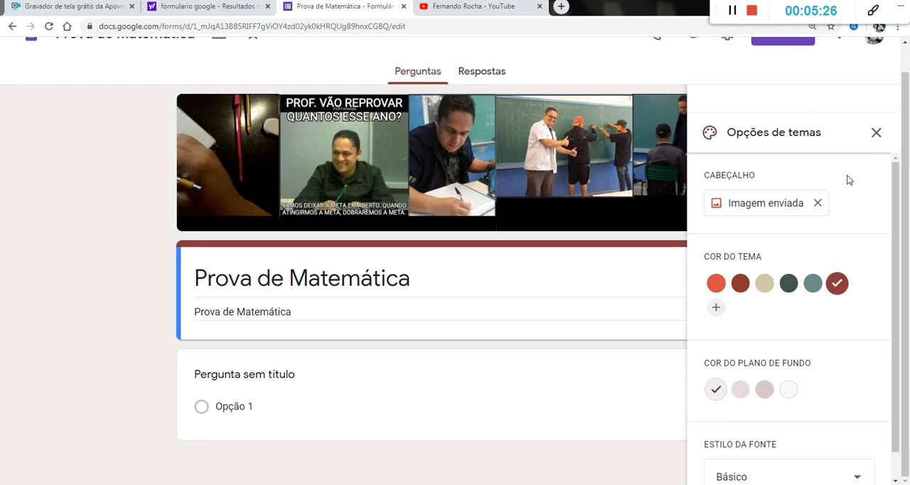
pyautogui.click(876, 133)
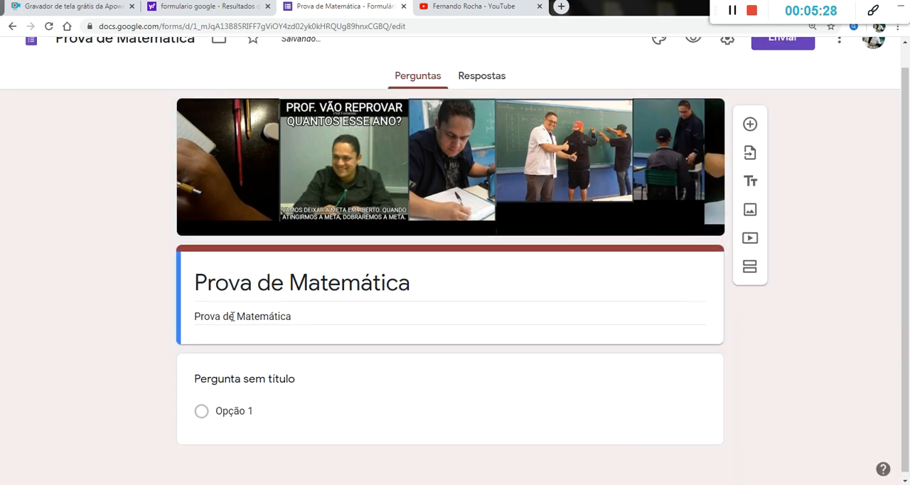
# Step: Start adding a video below the form header, and copy the link of "Teorema de Pitágoras" from the open YouTube channel's videos
pyautogui.click(262, 283)
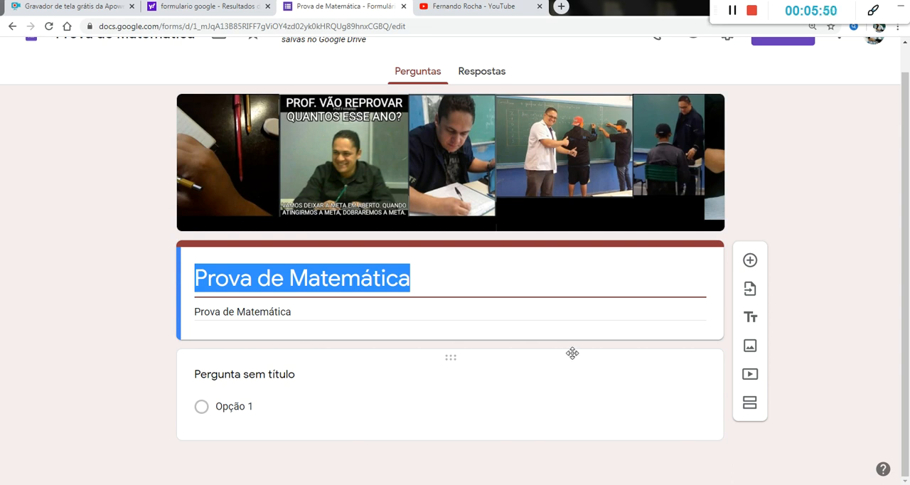
pyautogui.click(750, 375)
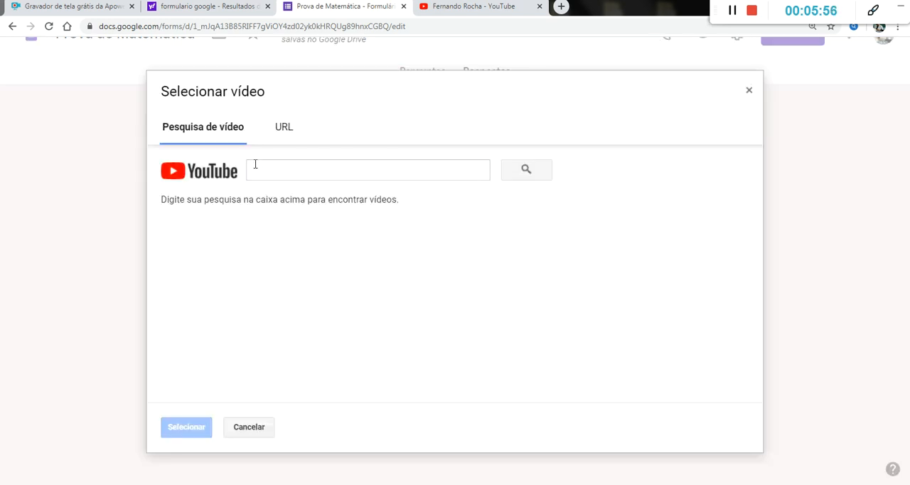
pyautogui.click(463, 13)
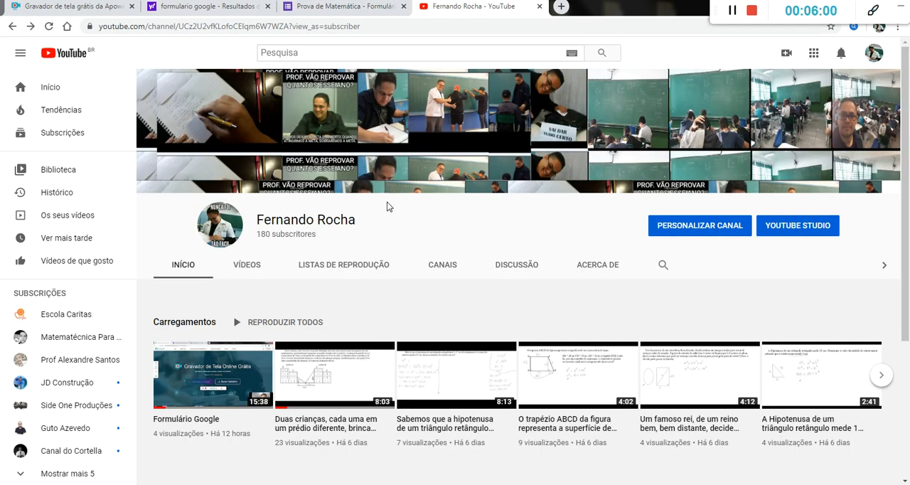
pyautogui.scroll(-3, 386, 202)
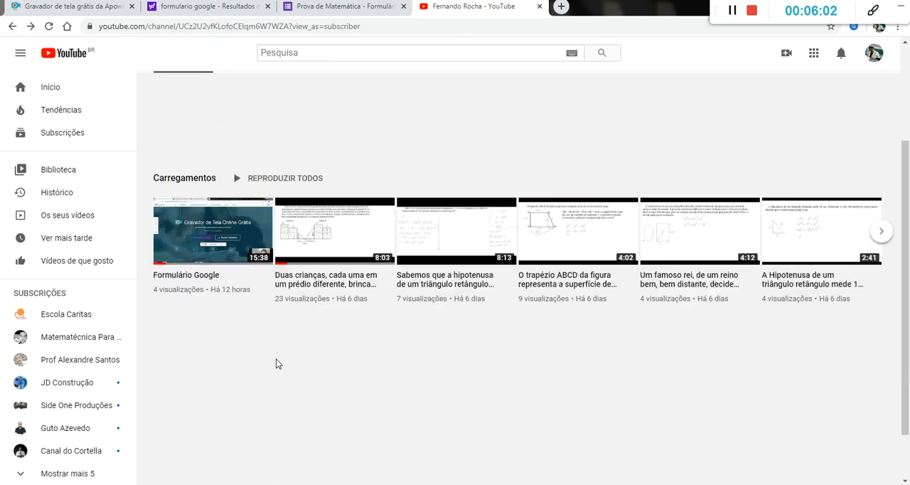
pyautogui.scroll(3, 277, 364)
pyautogui.scroll(-2, 277, 364)
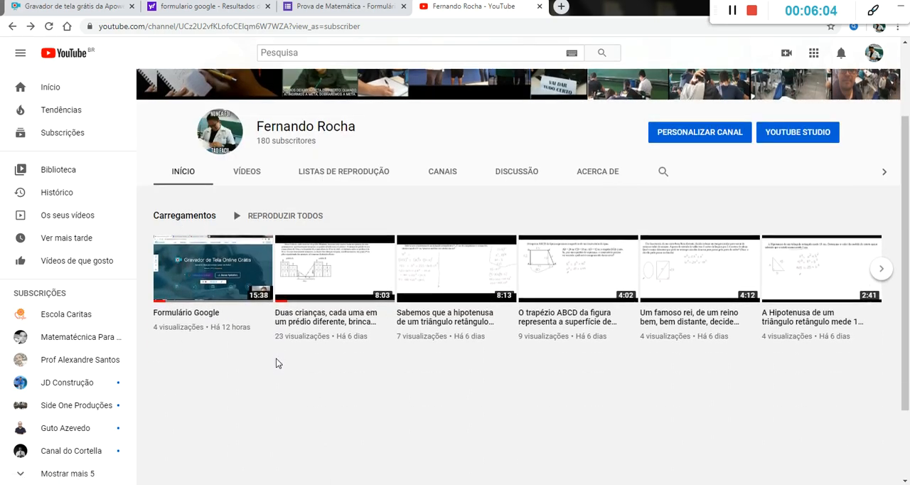
pyautogui.scroll(-2, 278, 363)
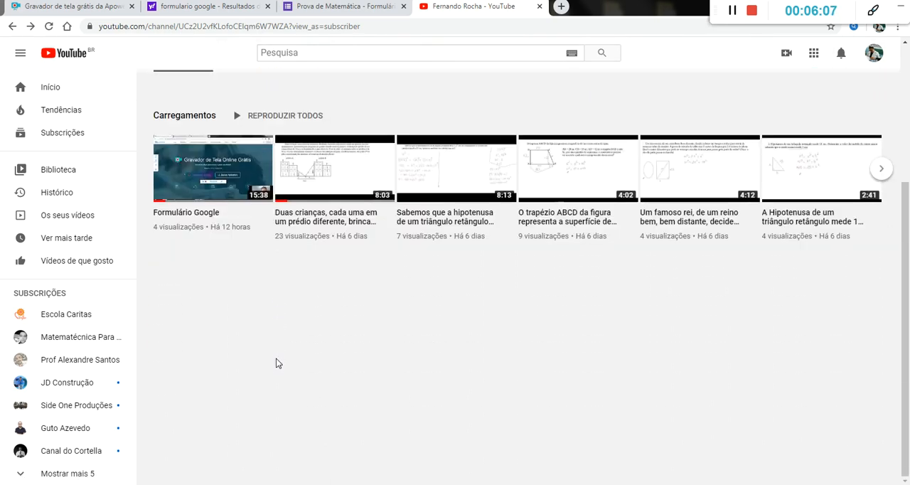
pyautogui.scroll(1, 277, 363)
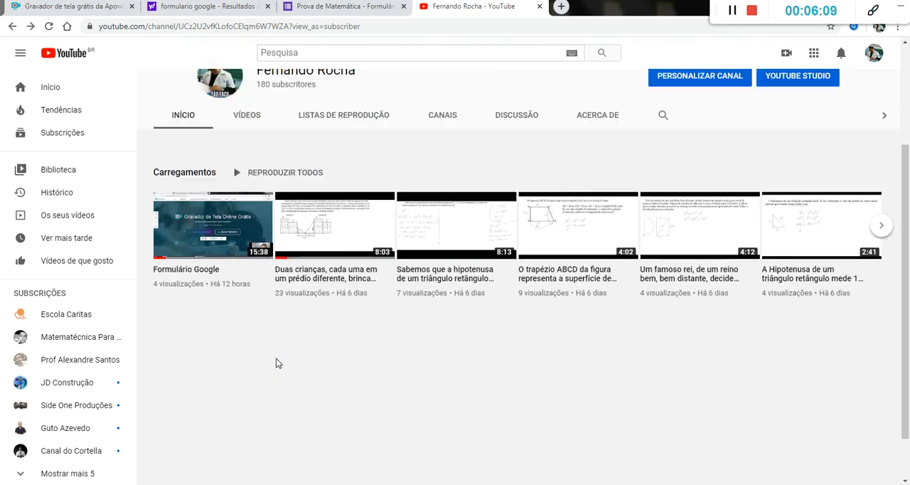
pyautogui.click(247, 116)
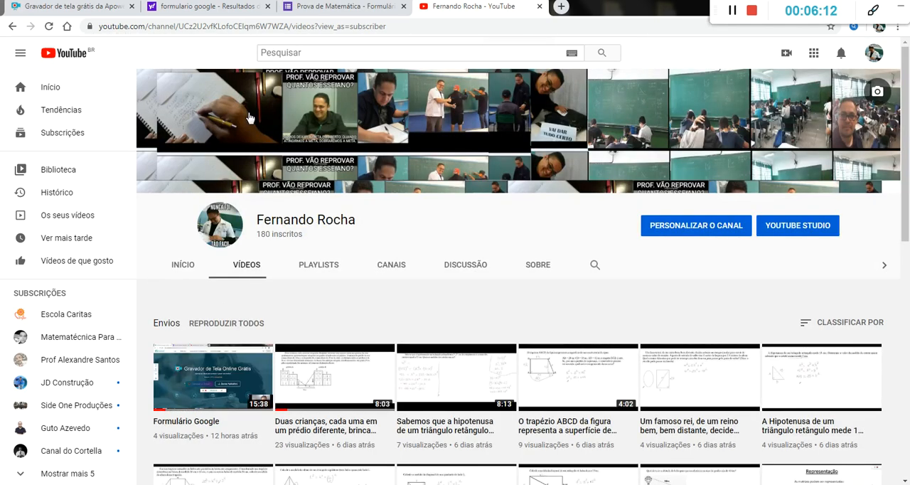
pyautogui.scroll(-2, 531, 204)
pyautogui.scroll(-2, 531, 204)
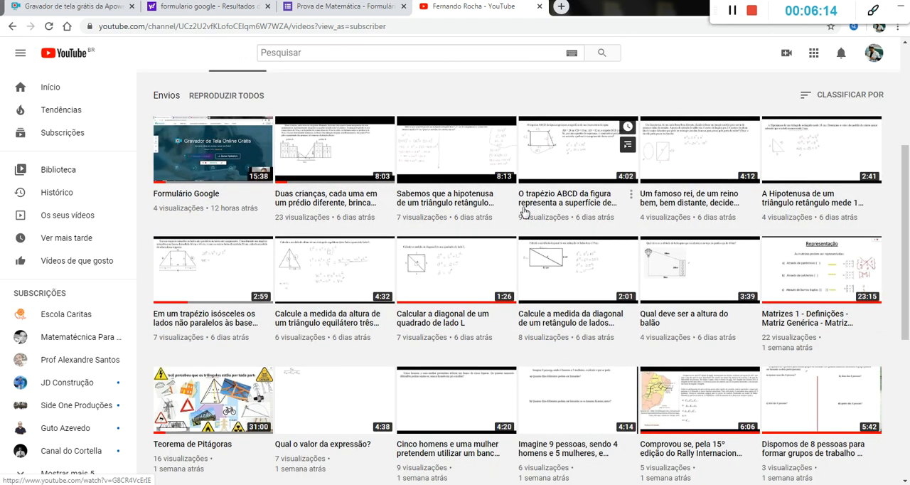
pyautogui.rightClick(201, 402)
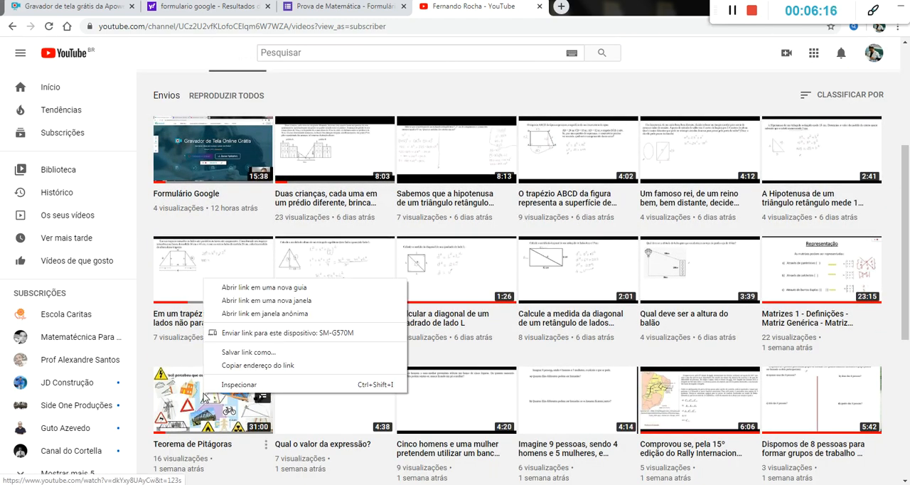
pyautogui.click(249, 365)
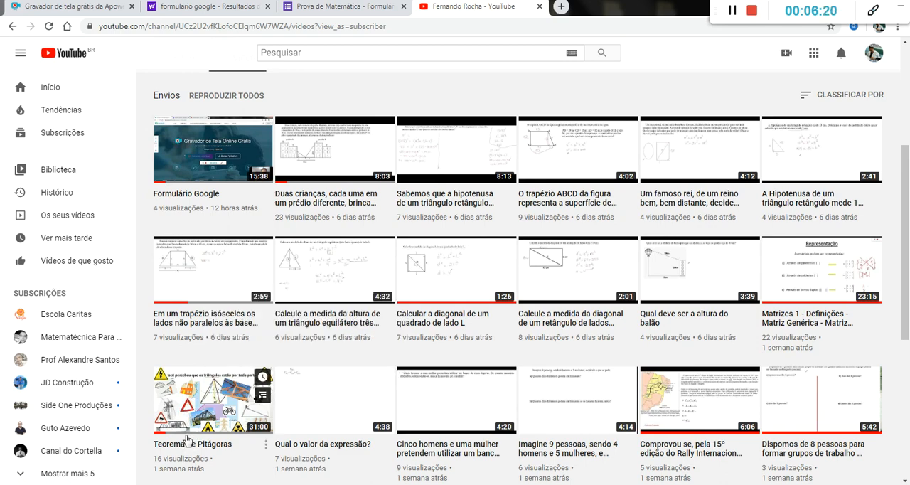
# Step: Return to the form, find the "Teorema de Pitágoras" video using the copied link, and insert it into the form
pyautogui.scroll(-1, 265, 353)
pyautogui.scroll(-3, 265, 354)
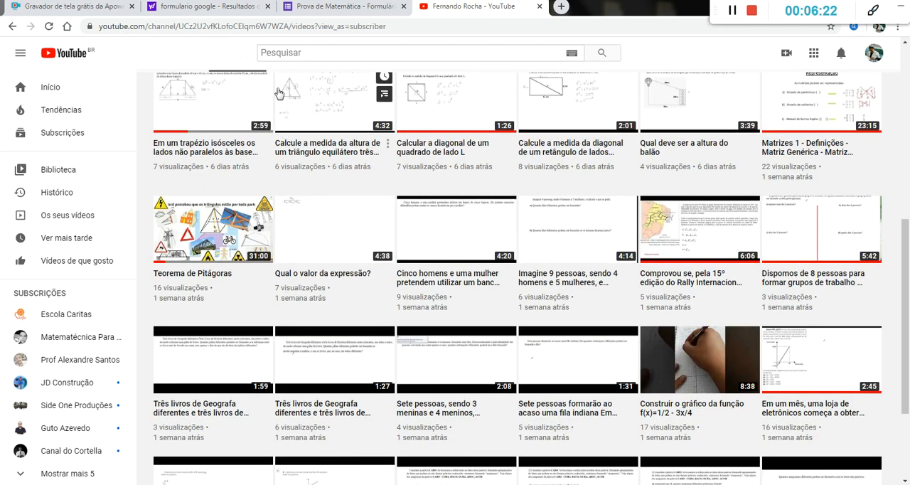
pyautogui.click(334, 6)
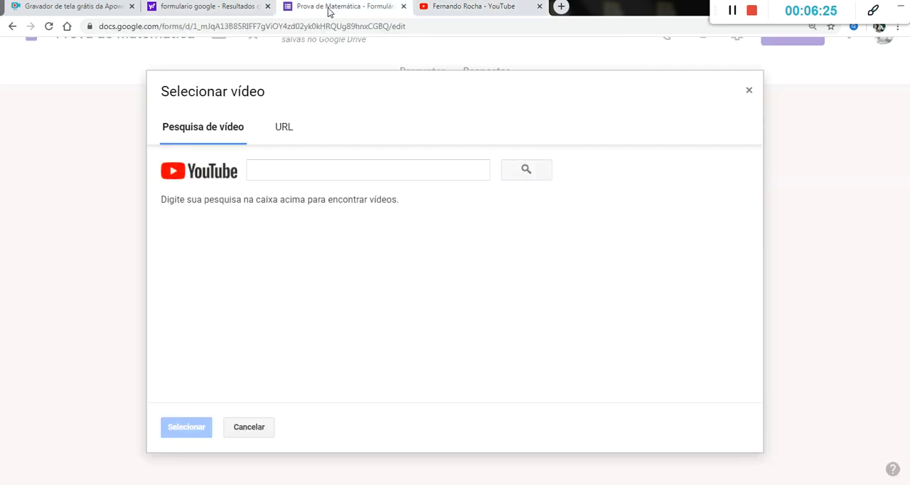
pyautogui.click(272, 166)
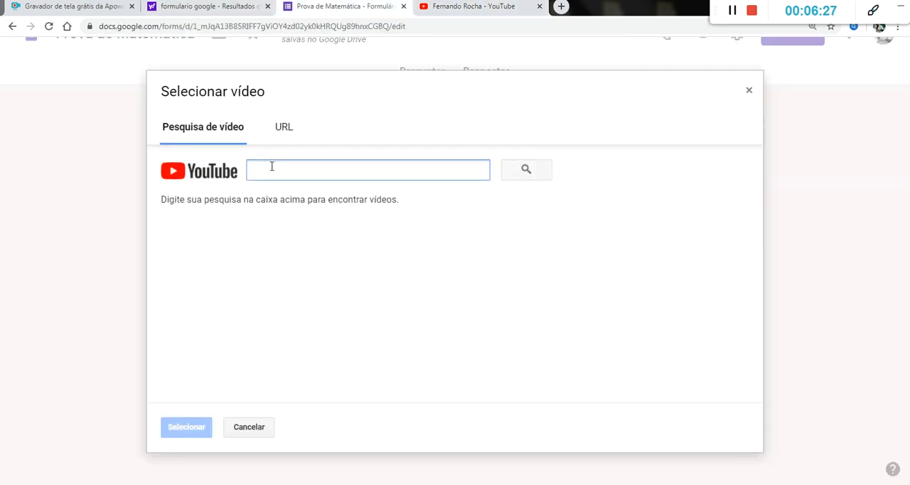
pyautogui.write('https://www.youtube.com/watch?v=dkYxy8UAyCw&t=123s')
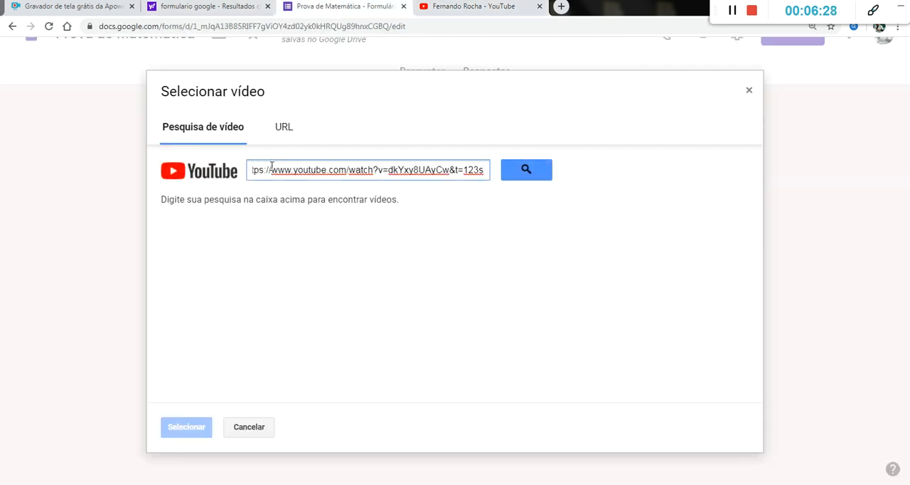
pyautogui.click(539, 171)
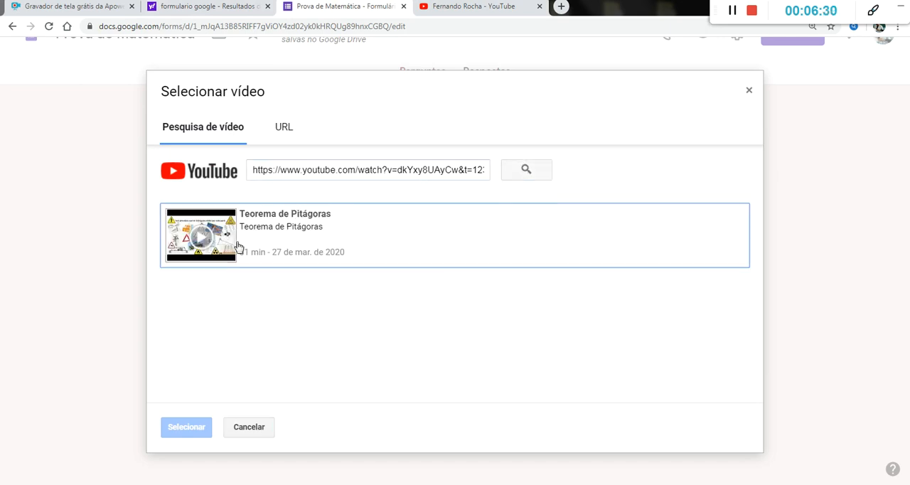
pyautogui.click(241, 238)
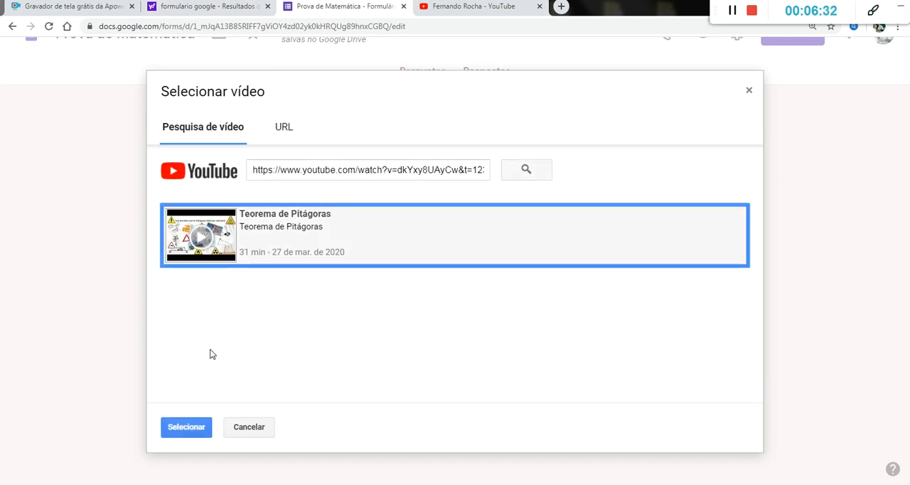
pyautogui.click(187, 427)
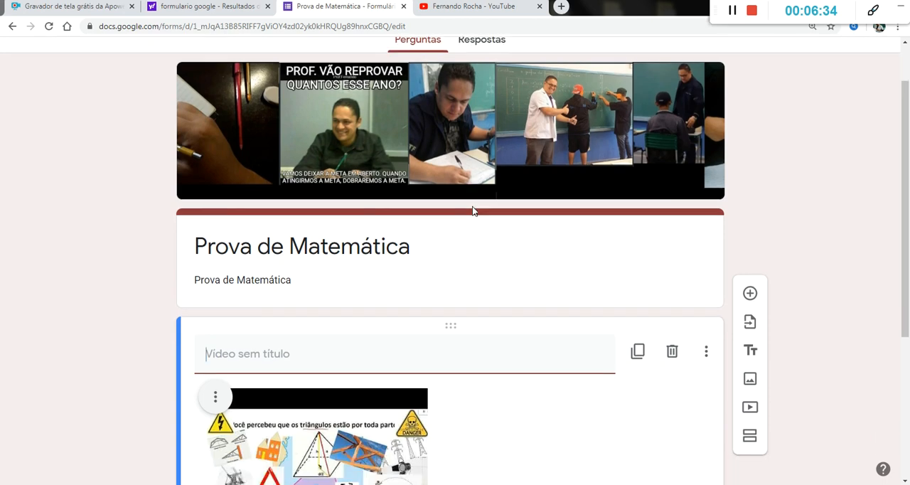
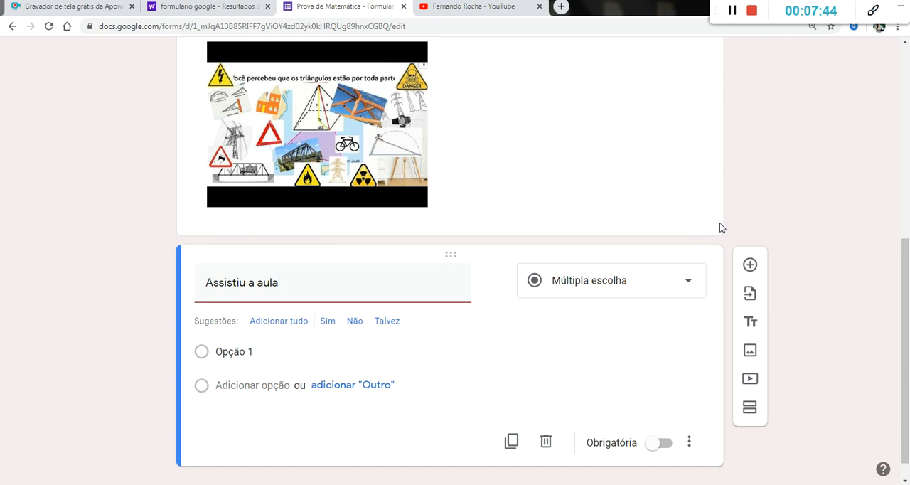
# Step: Complete the title of the multiple-choice question below the video as "Assistiu a aula?"
pyautogui.write('?')
pyautogui.scroll(-1, 406, 314)
pyautogui.click(520, 327)
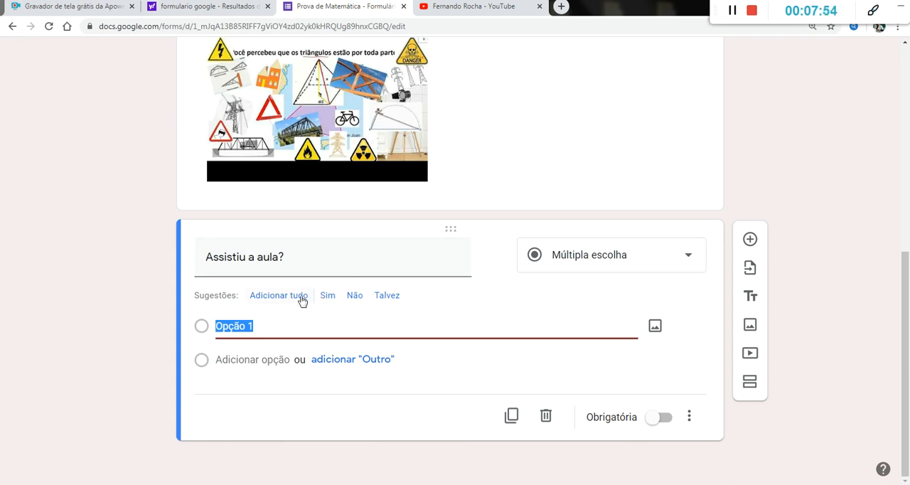
# Step: Make the form a quiz, try grade release after manual review, set release to "Imediatamente após o envio", and check the presentation options
pyautogui.scroll(10, 386, 292)
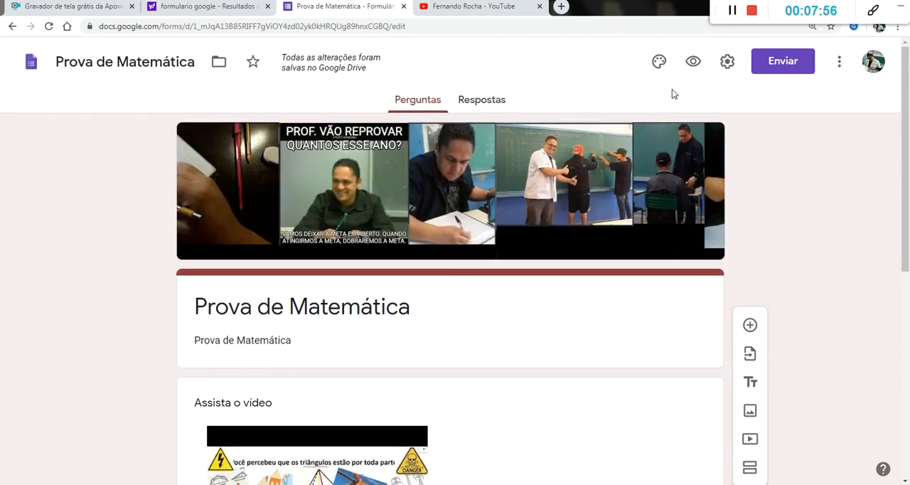
pyautogui.click(726, 61)
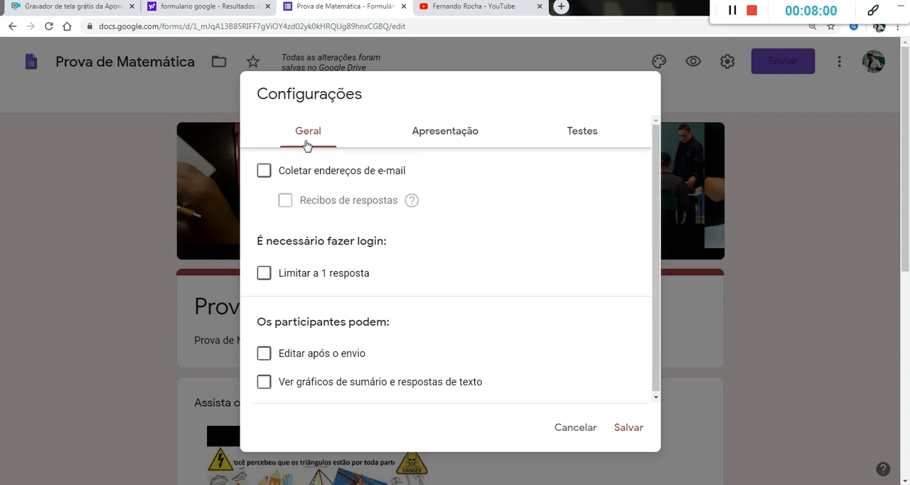
pyautogui.click(588, 135)
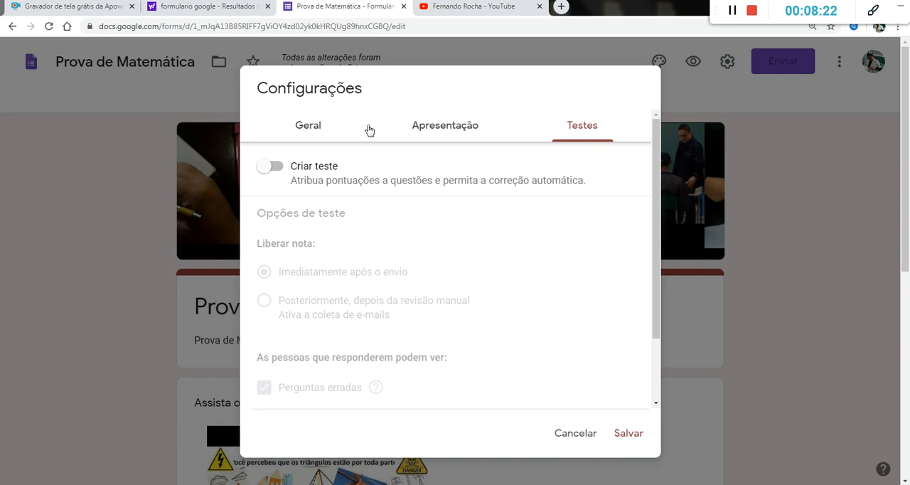
pyautogui.click(272, 171)
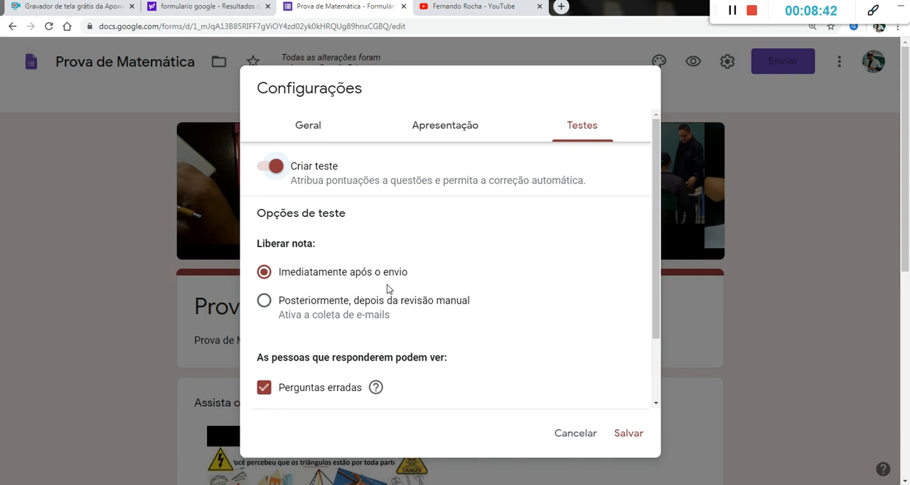
pyautogui.click(264, 301)
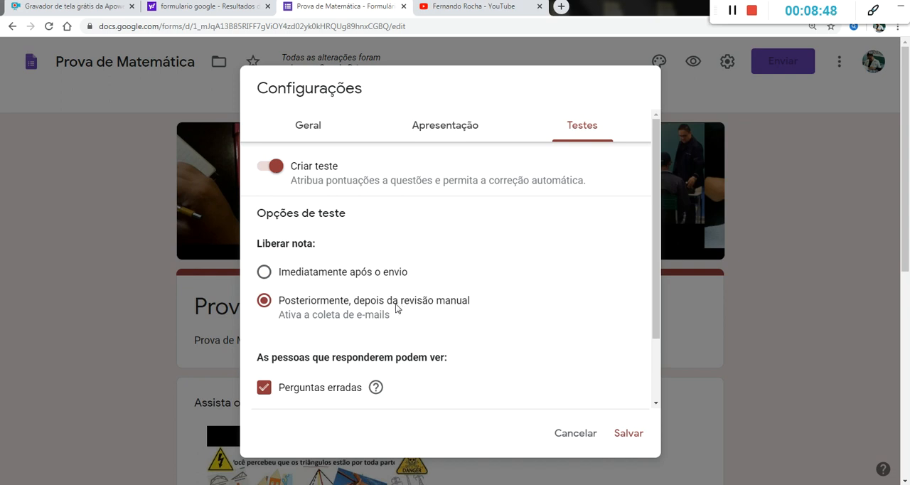
pyautogui.click(262, 270)
pyautogui.click(433, 131)
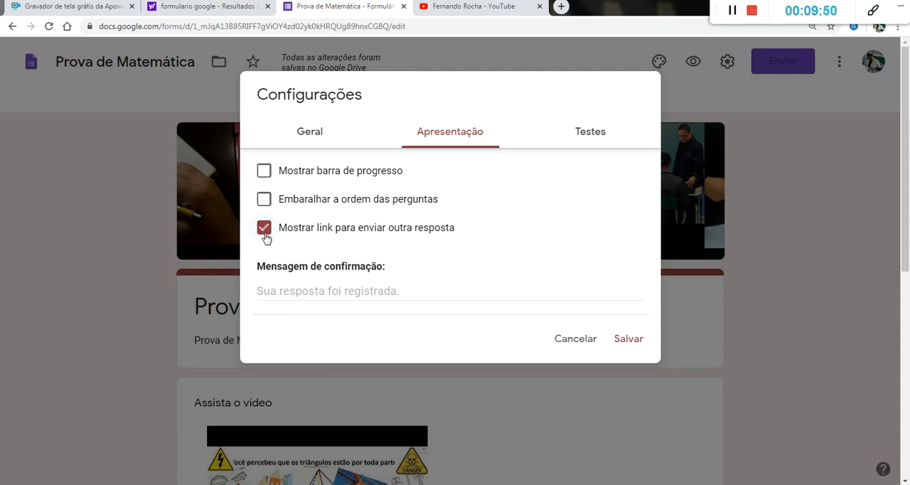
pyautogui.click(575, 340)
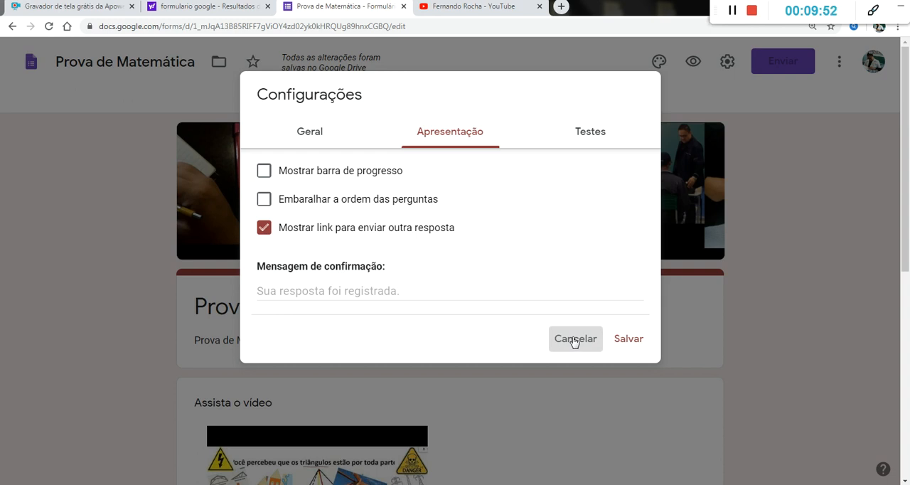
# Step: Enable response receipts in the general settings with the option "Sempre", and save the form settings
pyautogui.click(315, 134)
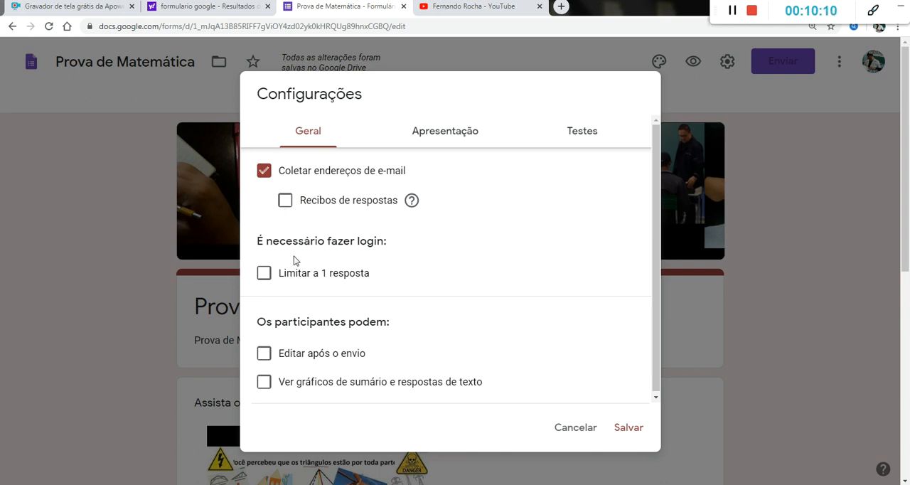
pyautogui.click(286, 202)
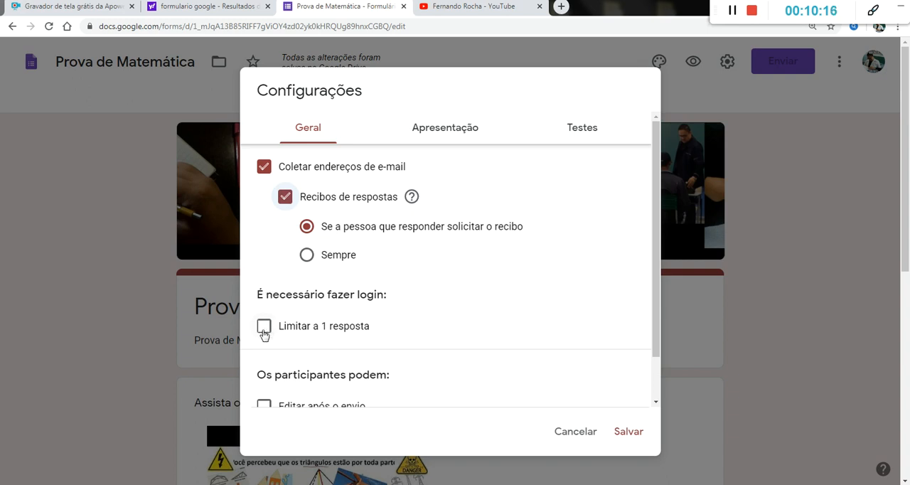
pyautogui.scroll(-1, 263, 331)
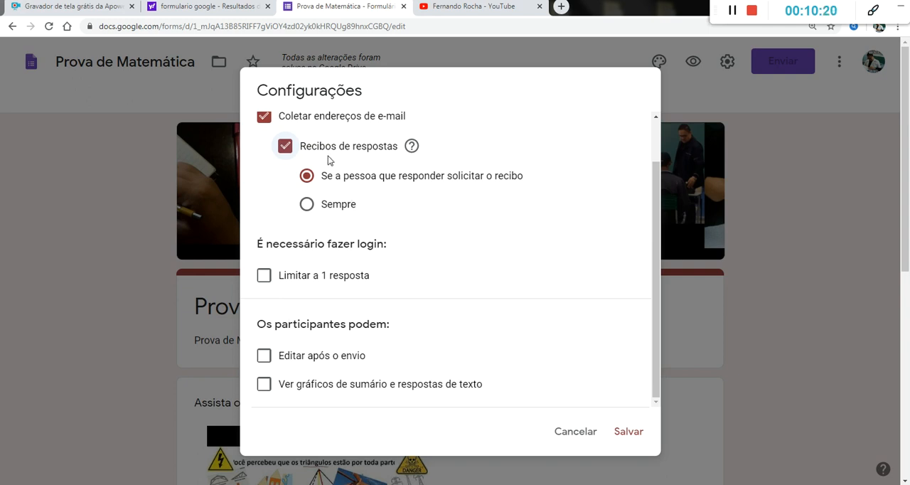
pyautogui.click(308, 204)
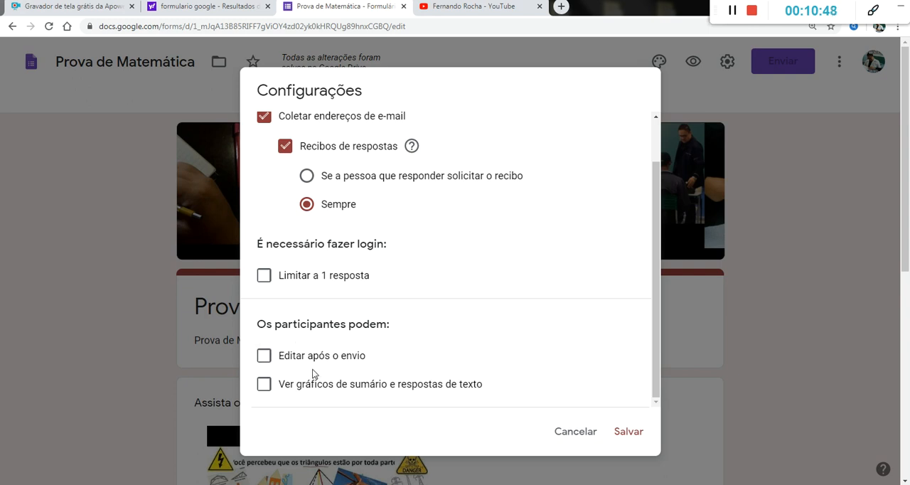
pyautogui.click(287, 148)
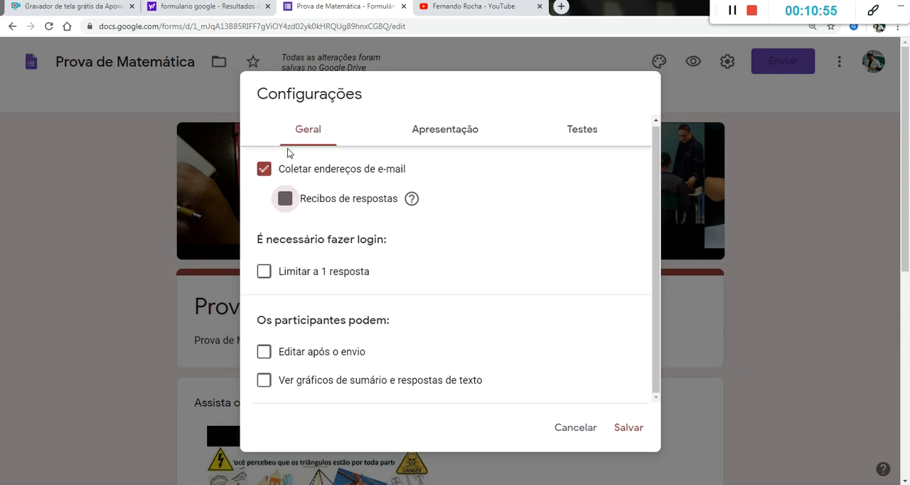
pyautogui.click(283, 199)
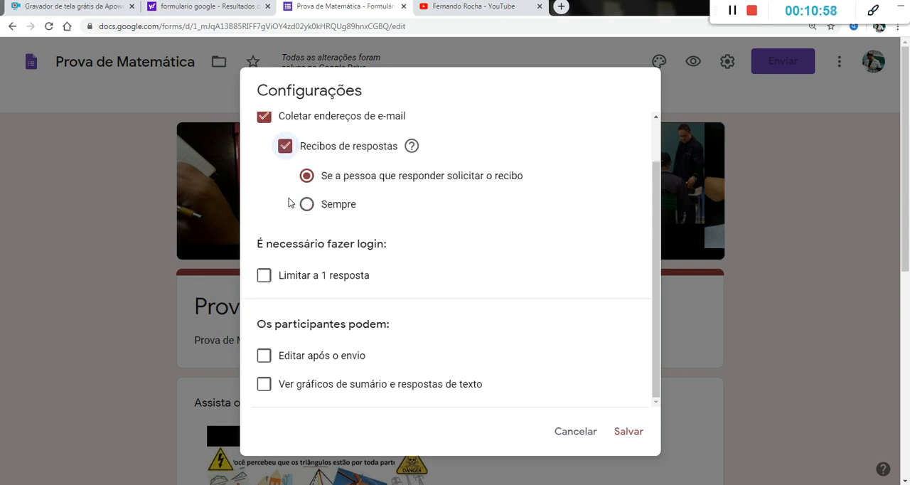
pyautogui.click(316, 209)
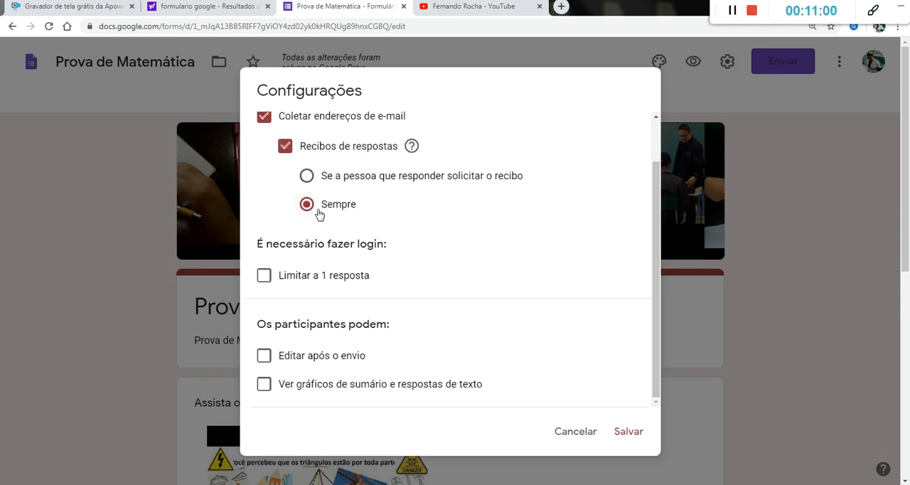
pyautogui.click(630, 431)
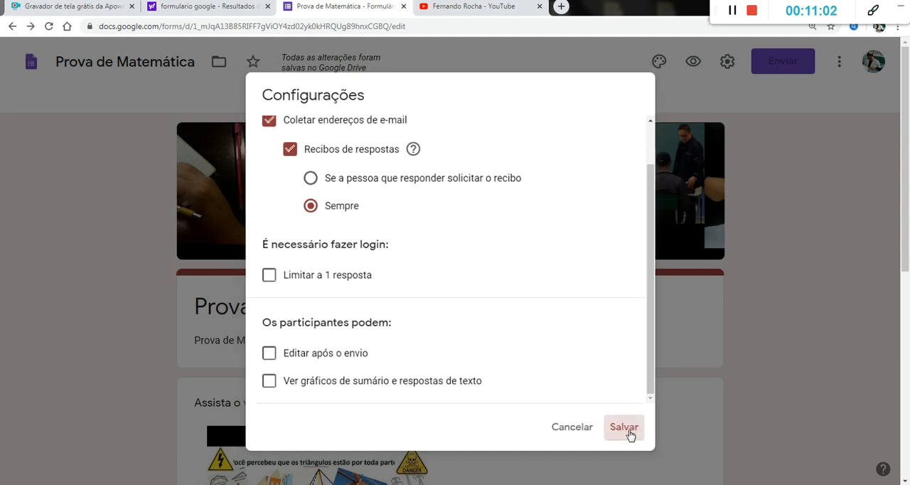
# Step: Retitle the question below the video as "Nome da escola:" with a short answer, and make it required
pyautogui.scroll(-3, 463, 161)
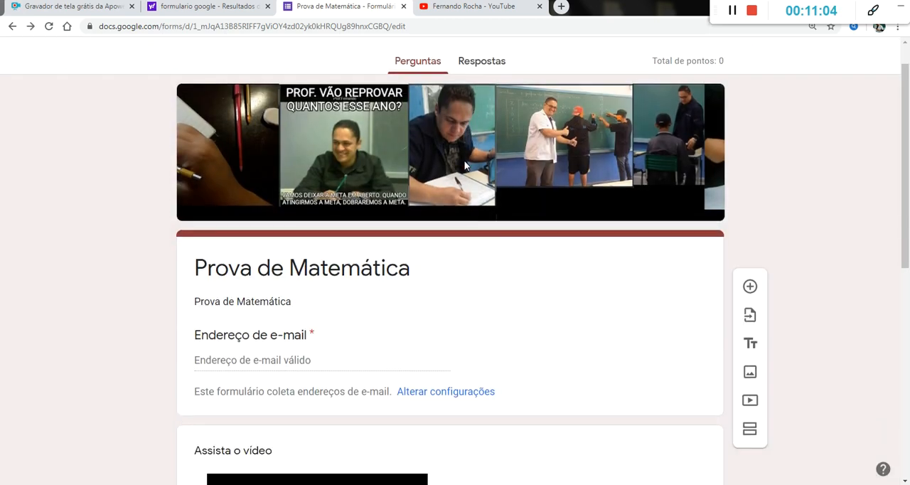
pyautogui.scroll(-4, 463, 163)
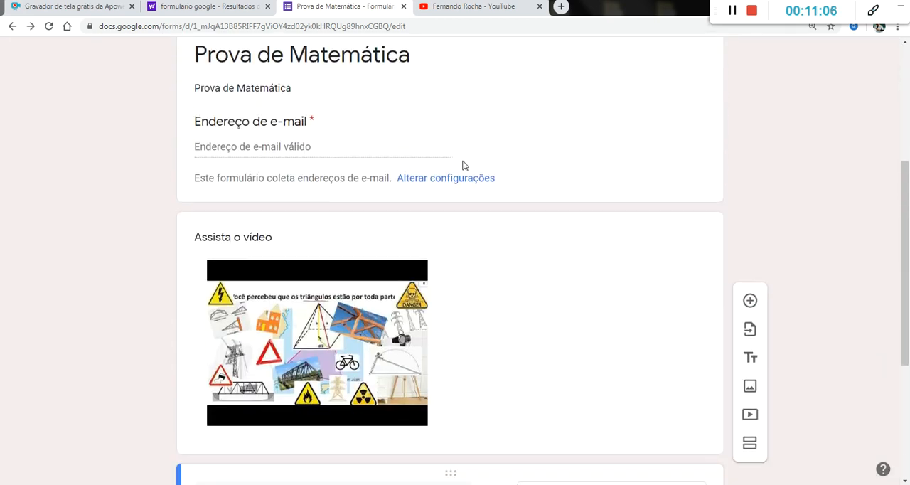
pyautogui.tripleClick(256, 266)
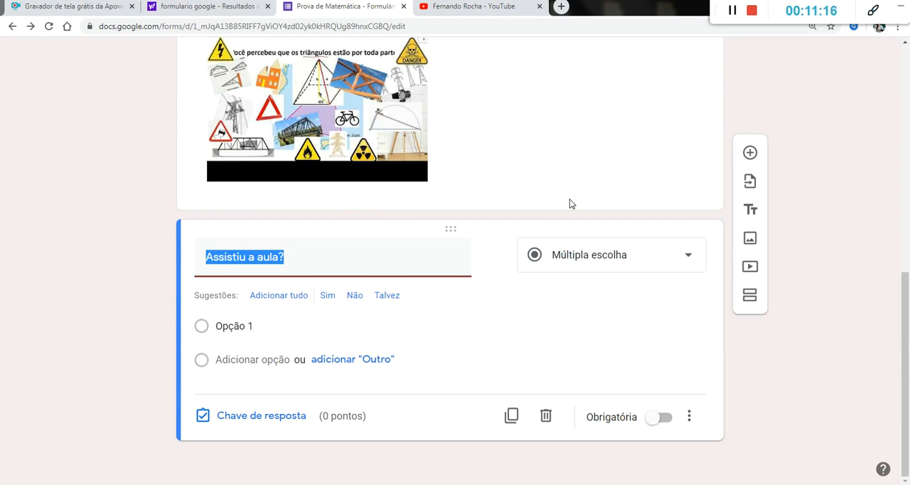
pyautogui.write('NO')
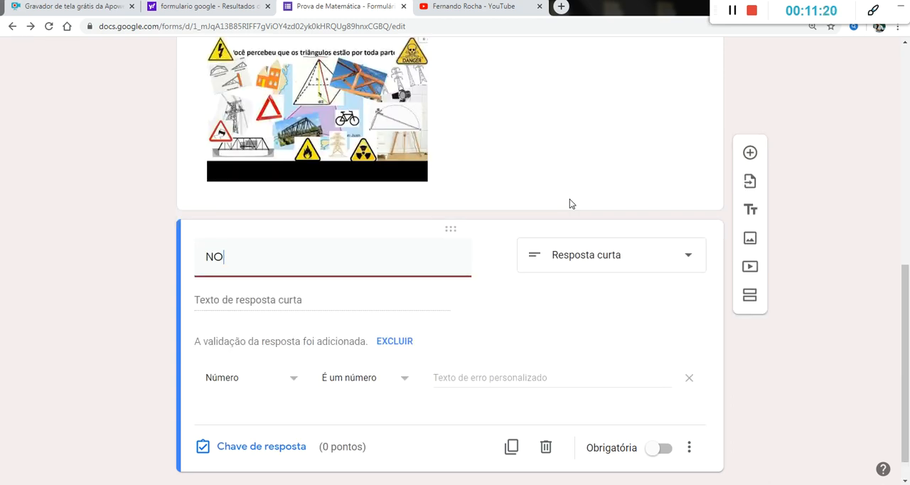
pyautogui.write('me da escola:')
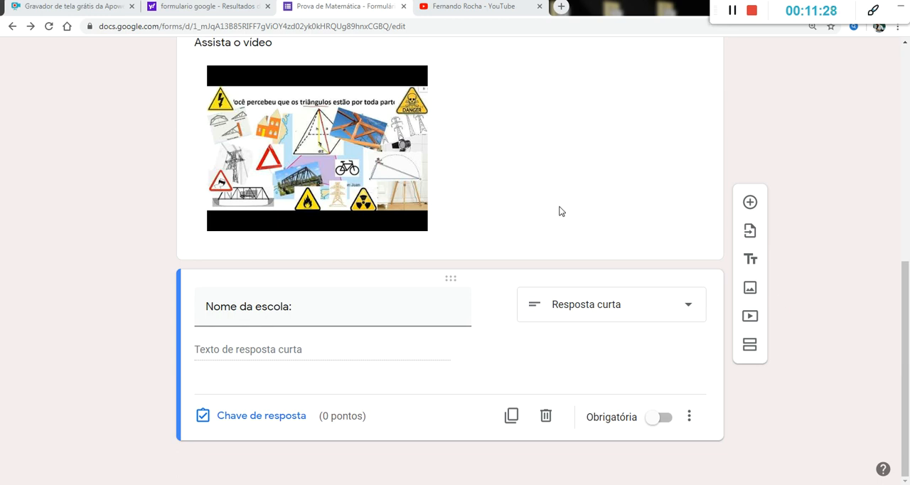
pyautogui.click(526, 223)
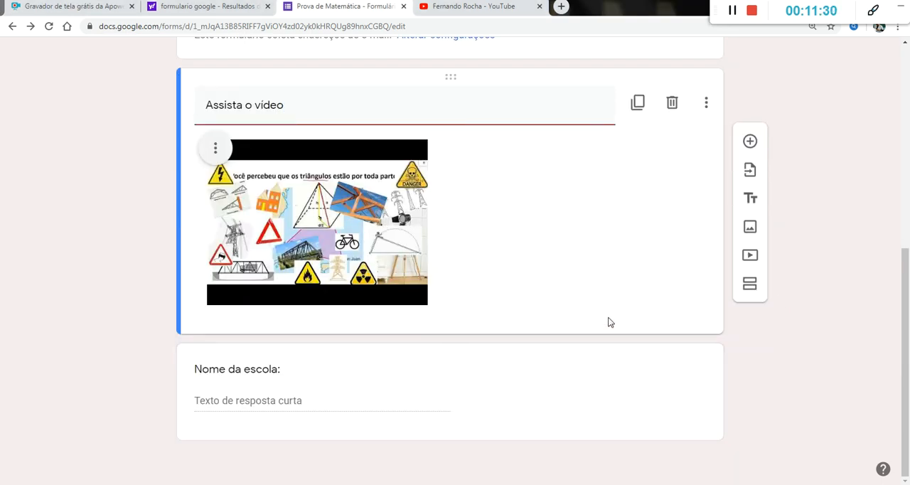
pyautogui.click(248, 375)
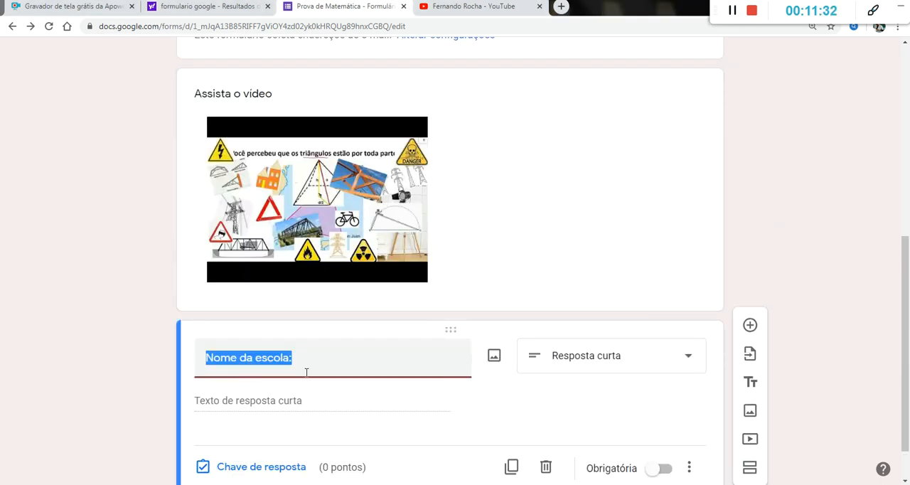
pyautogui.click(653, 418)
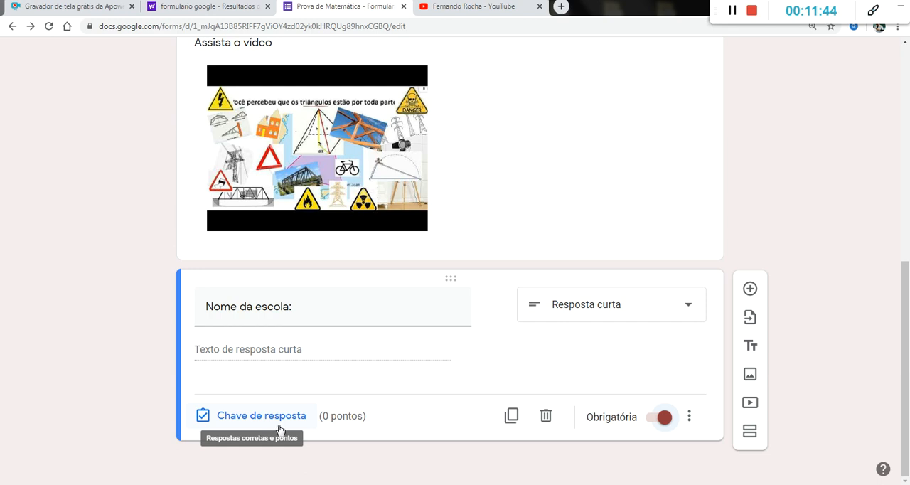
# Step: Add a required short-answer question titled "Nome do aluno:", and add another blank question below it
pyautogui.click(750, 289)
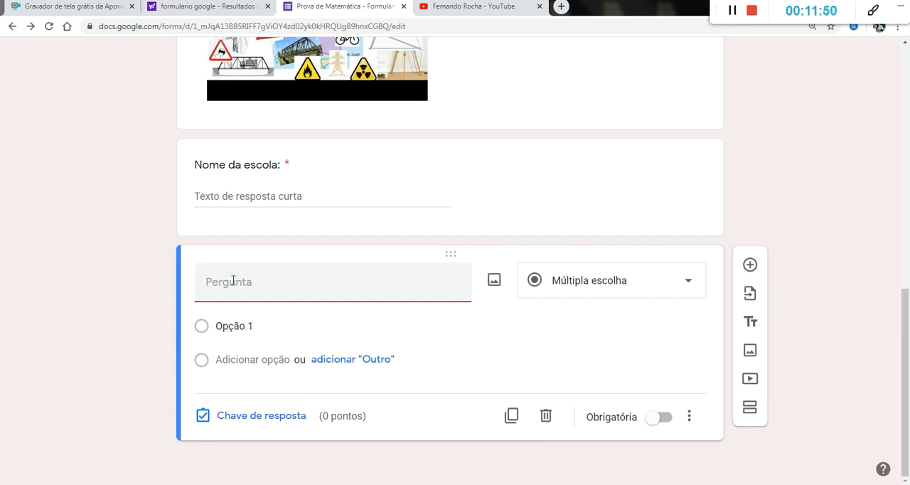
pyautogui.write('Nome do aluno:')
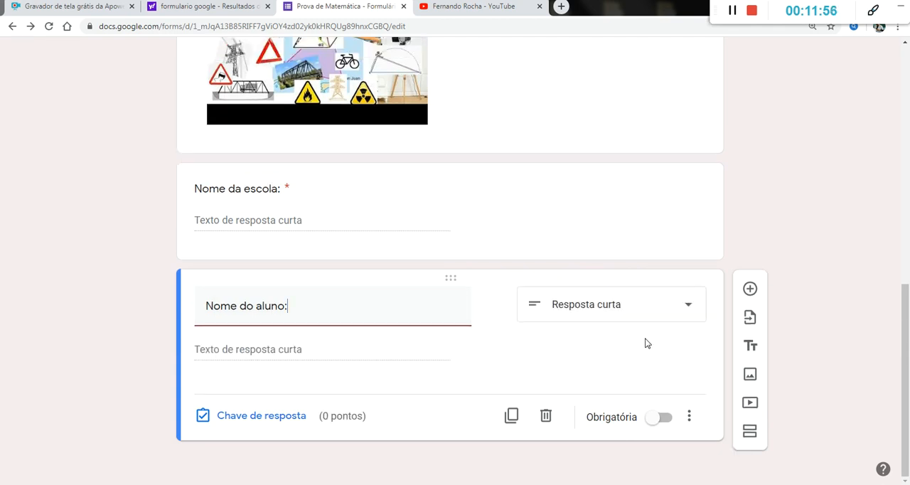
pyautogui.click(659, 416)
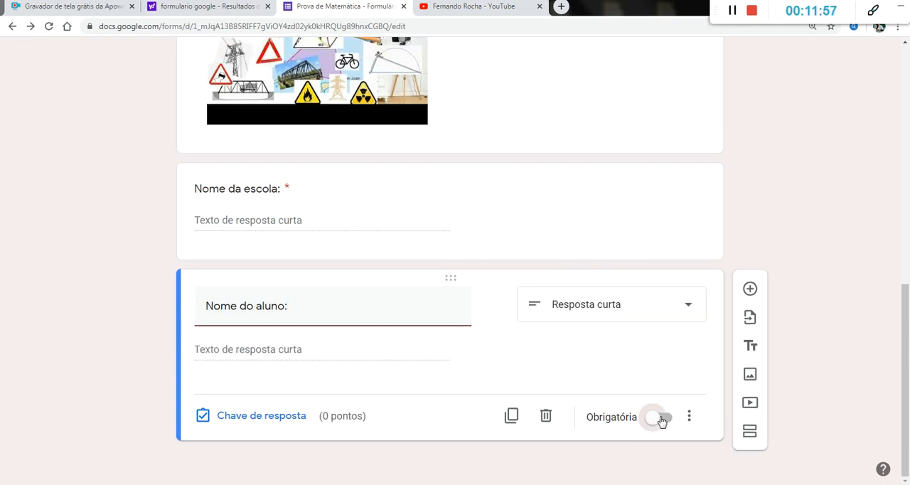
pyautogui.click(751, 288)
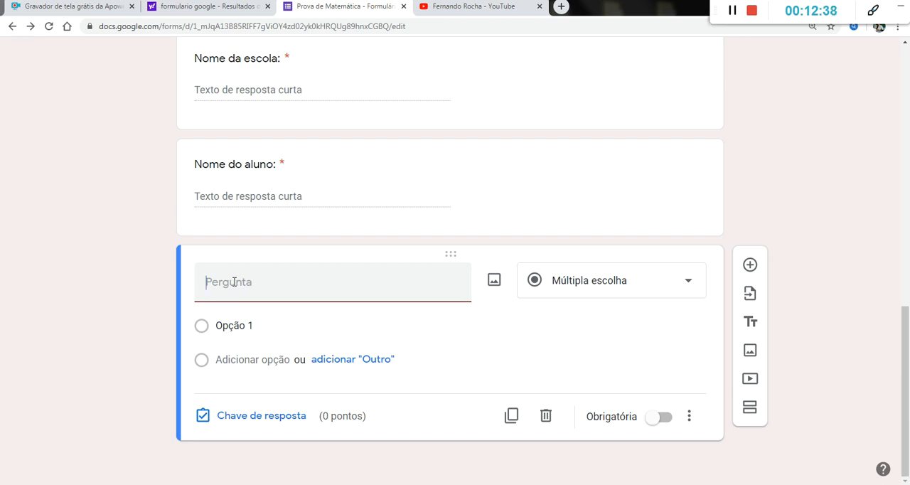
pyautogui.write('fasfasdfasdfasdfsadfasdfsdf')
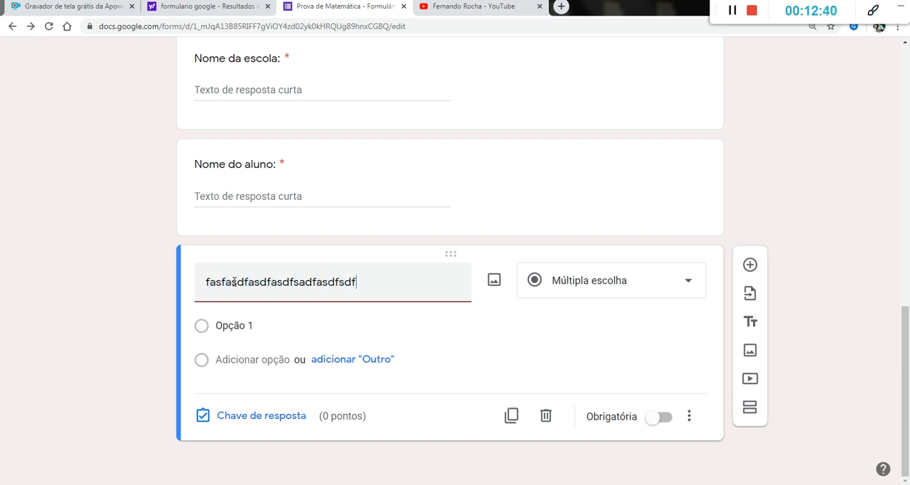
pyautogui.press('BackSpace')
pyautogui.press('BackSpace')
pyautogui.press('BackSpace')
pyautogui.press('BackSpace')
pyautogui.press('BackSpace')
pyautogui.press('BackSpace')
pyautogui.press('BackSpace')
pyautogui.press('BackSpace')
pyautogui.press('BackSpace')
pyautogui.press('BackSpace')
pyautogui.press('BackSpace')
pyautogui.press('BackSpace')
pyautogui.press('BackSpace')
pyautogui.press('BackSpace')
pyautogui.press('BackSpace')
pyautogui.press('BackSpace')
pyautogui.press('BackSpace')
pyautogui.press('BackSpace')
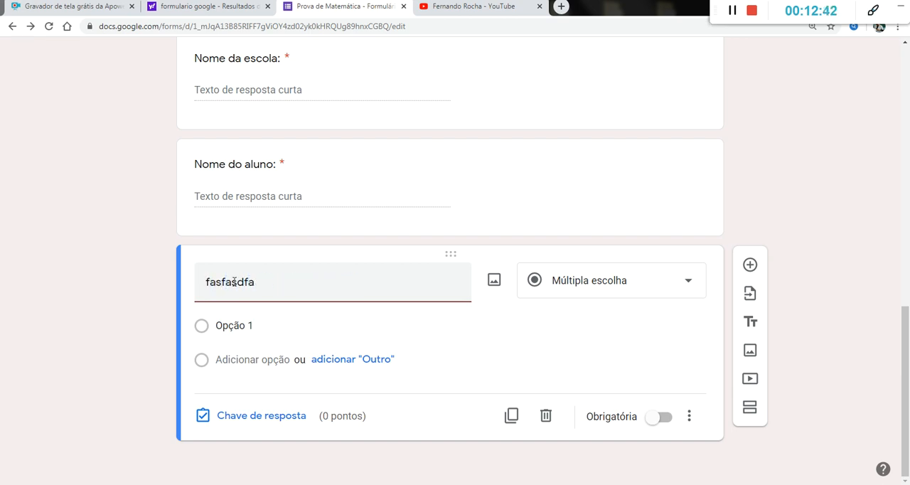
pyautogui.press('BackSpace')
pyautogui.press('BackSpace')
pyautogui.press('BackSpace')
pyautogui.press('BackSpace')
pyautogui.press('BackSpace')
pyautogui.press('BackSpace')
pyautogui.press('BackSpace')
pyautogui.press('BackSpace')
pyautogui.press('BackSpace')
# Step: Copy "Resolva a equação:" from the open Word document and paste it into the form as the new question's title
pyautogui.click(240, 484)
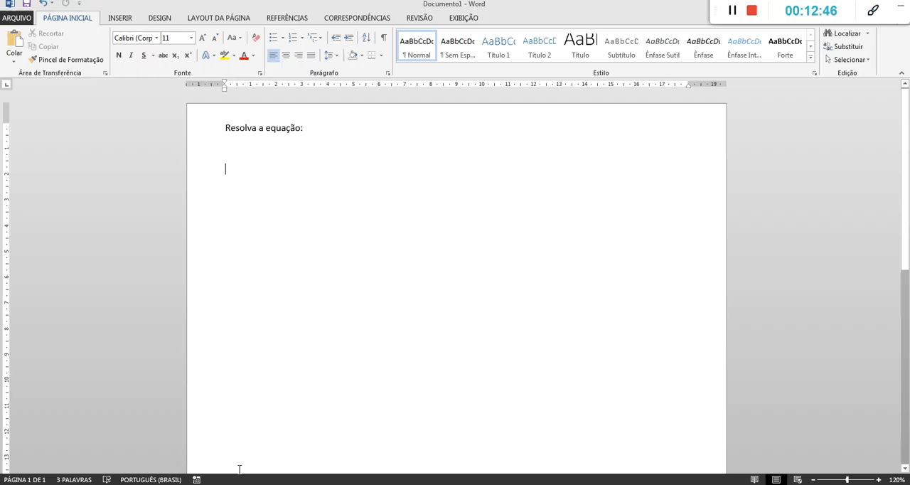
pyautogui.moveTo(249, 128); pyautogui.dragTo(309, 150)
pyautogui.click(310, 130)
pyautogui.tripleClick(277, 130)
pyautogui.hotkey('ctrl', 'c')
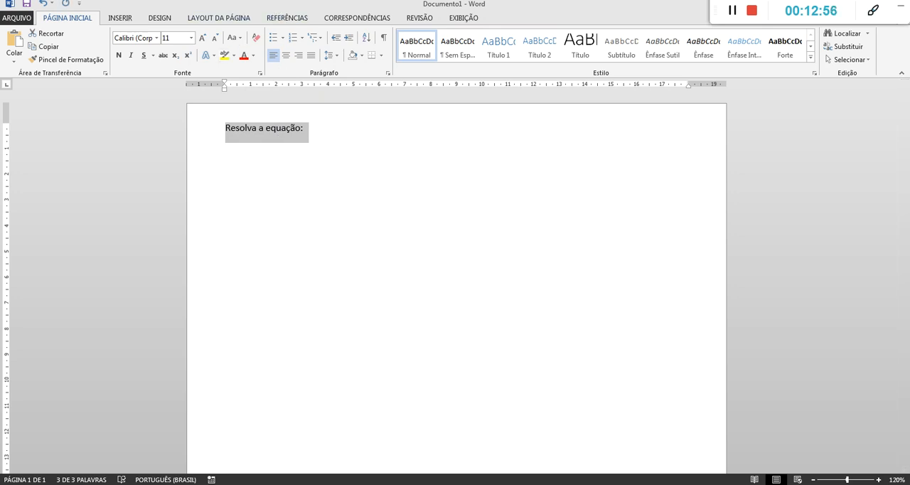
pyautogui.hotkey('alt', 'Tab')
pyautogui.hotkey('ctrl', 'v')
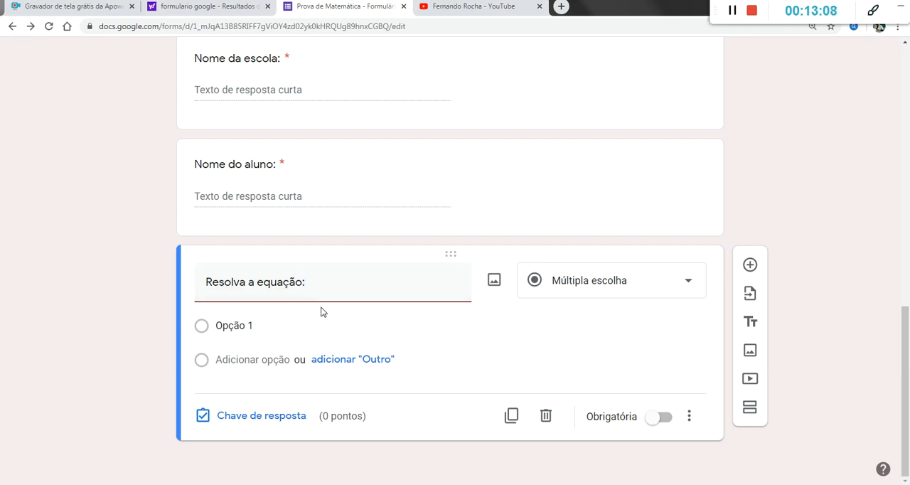
# Step: Open image insertion for the "Resolva a equação:" question, and switch to the Paint window containing the triangle figure
pyautogui.click(494, 282)
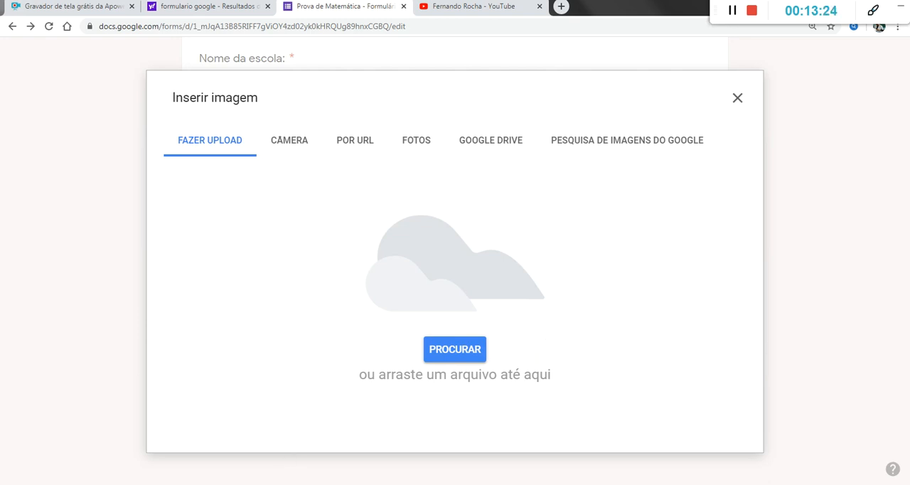
pyautogui.moveTo(291, 450)
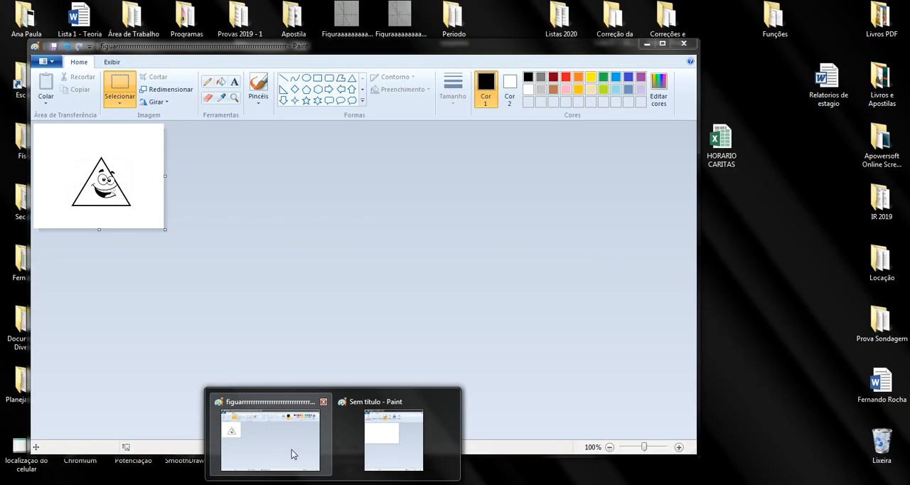
pyautogui.moveTo(406, 449)
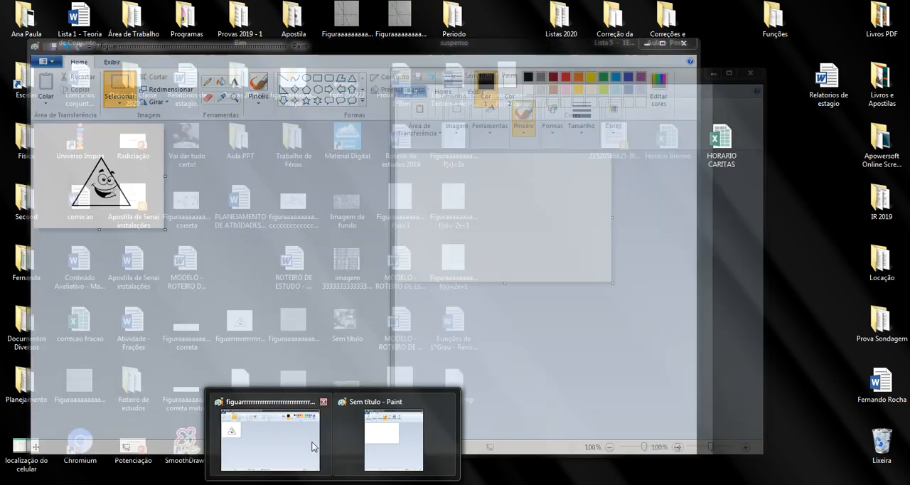
pyautogui.click(297, 442)
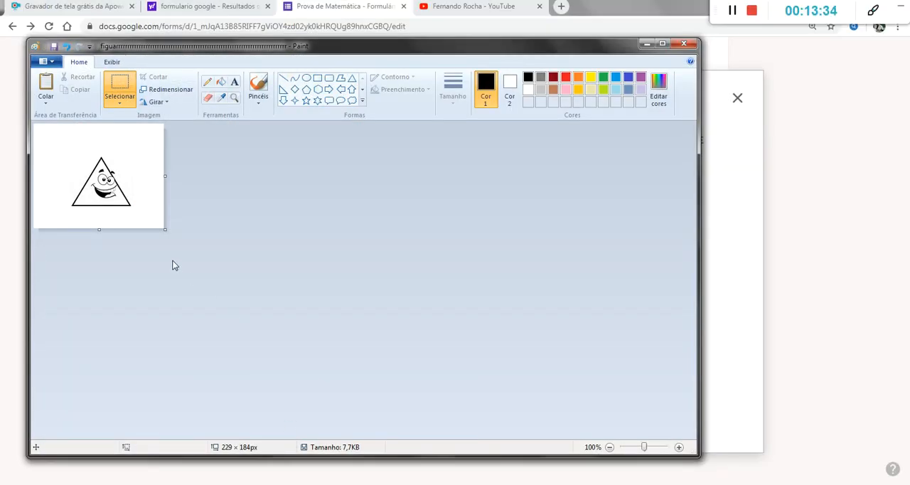
# Step: Move the triangle figure toward the canvas's upper-left corner and crop the canvas closely around it, to about 137 × 118 px
pyautogui.moveTo(165, 229); pyautogui.dragTo(560, 388)
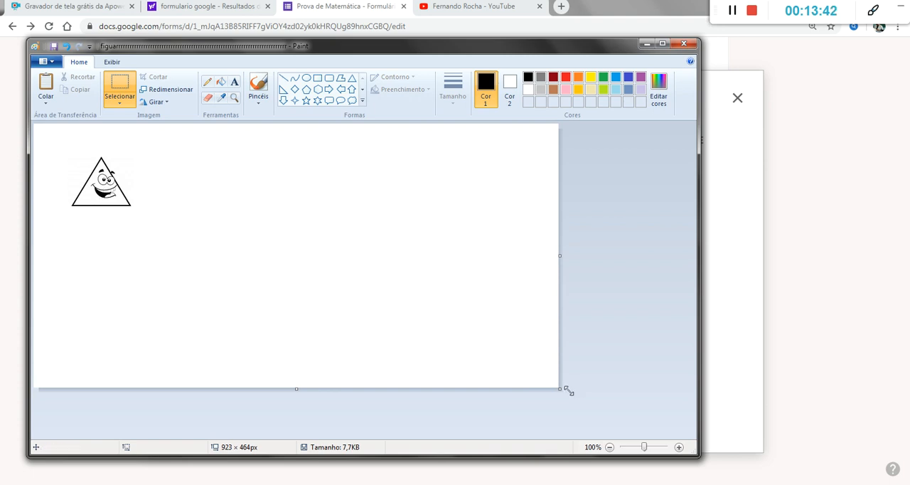
pyautogui.moveTo(560, 388); pyautogui.dragTo(152, 224)
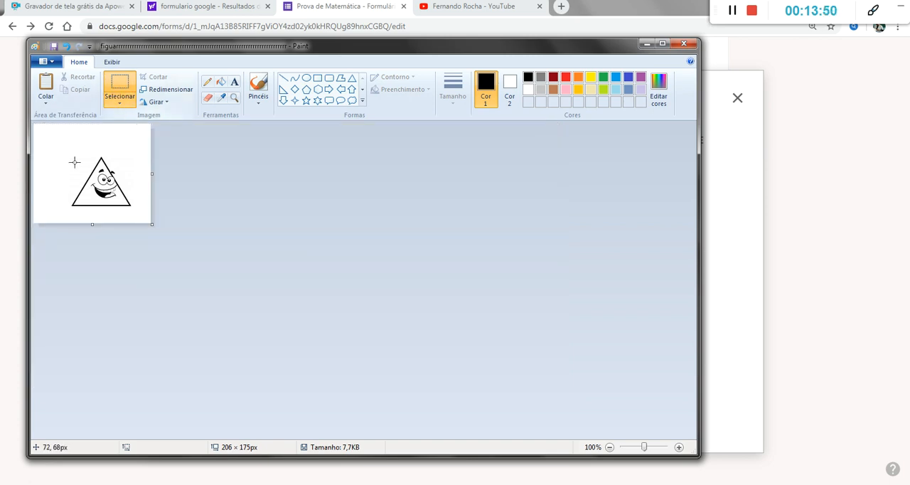
pyautogui.moveTo(67, 149); pyautogui.dragTo(87, 171)
pyautogui.click(126, 203)
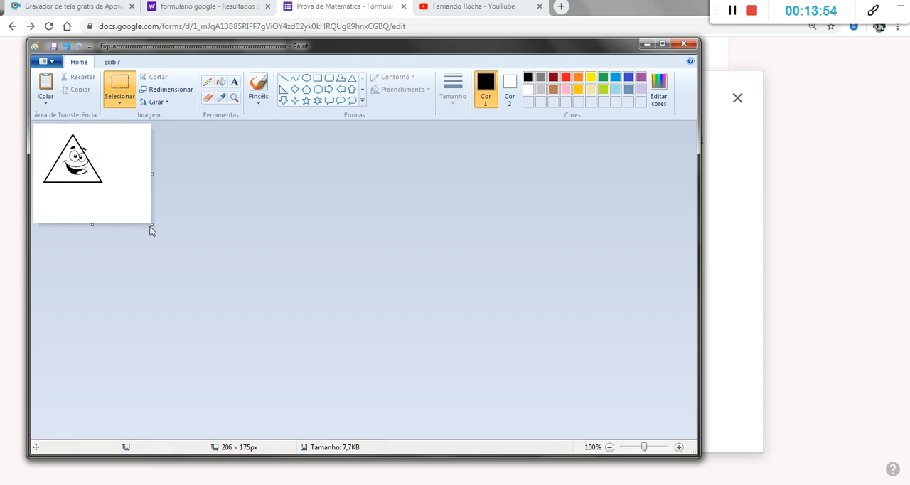
pyautogui.moveTo(151, 225); pyautogui.dragTo(113, 191)
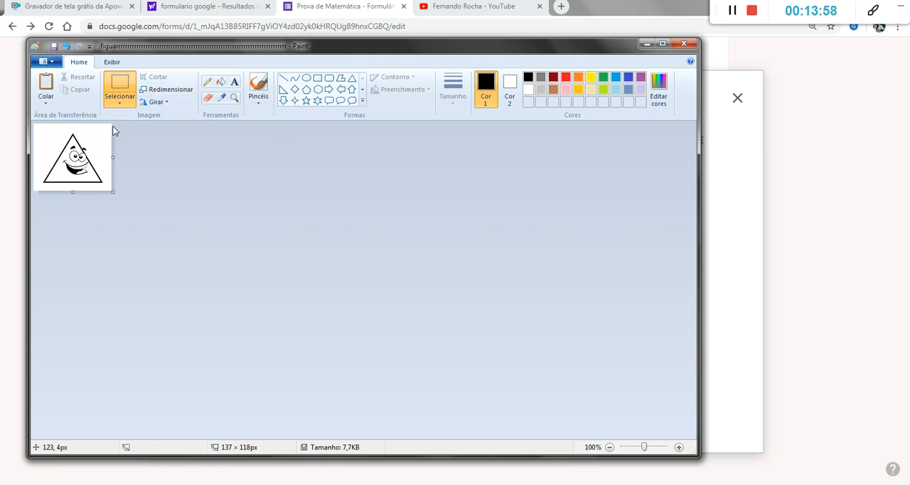
# Step: Save the cropped figure as a PNG in "Área de Trabalho" under its current file name, replacing the existing file
pyautogui.click(53, 64)
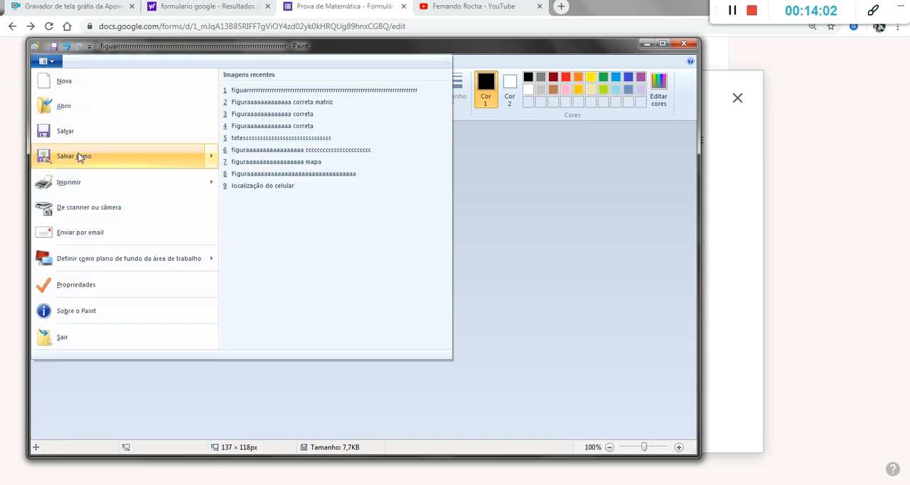
pyautogui.moveTo(78, 157)
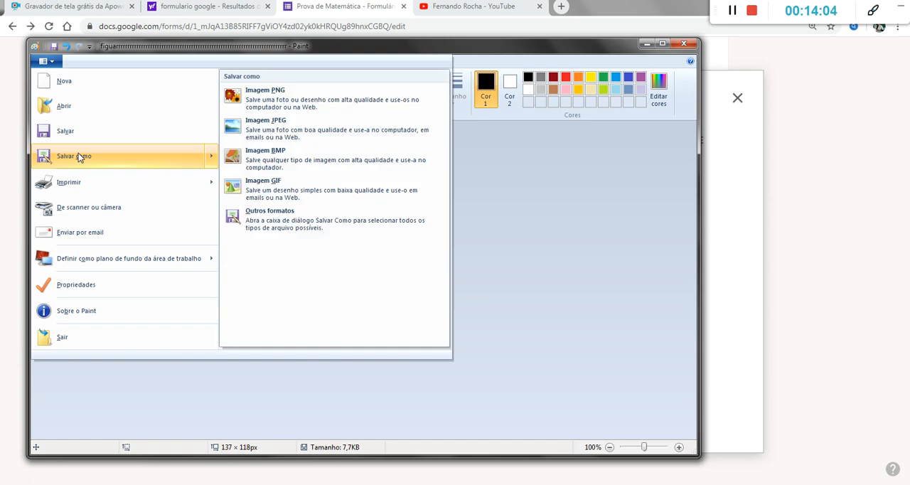
pyautogui.click(79, 153)
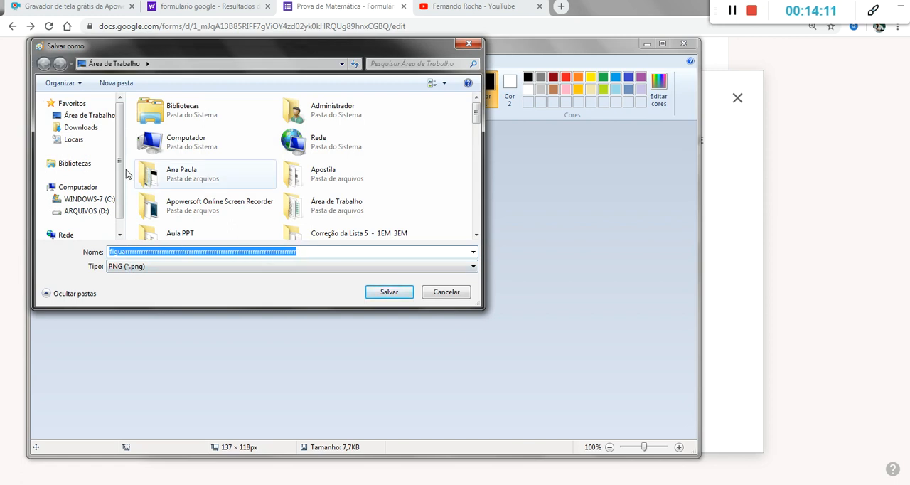
pyautogui.click(84, 115)
pyautogui.click(389, 293)
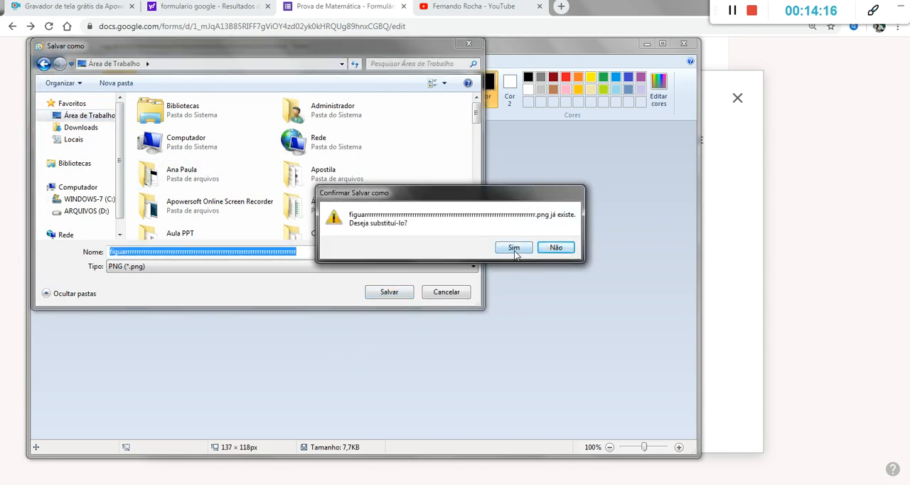
pyautogui.click(515, 249)
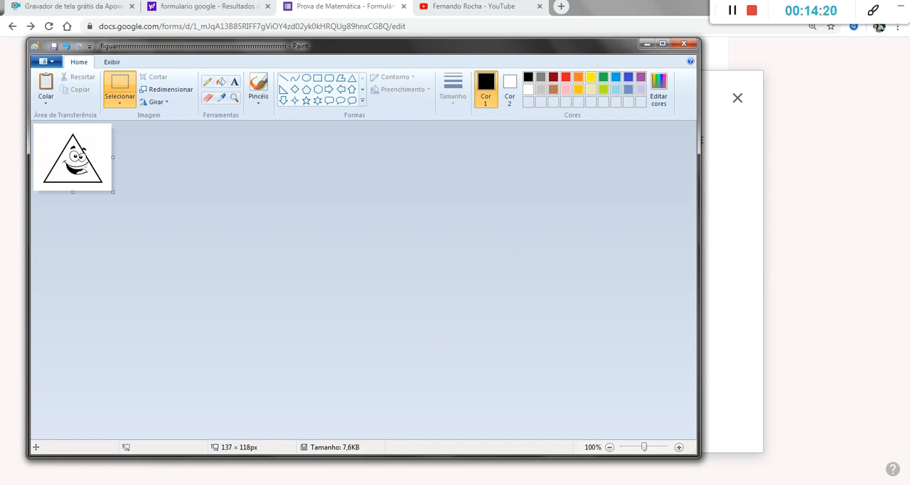
# Step: Return to Google Forms and upload the saved triangle PNG from "Área de Trabalho" as the equation question's image
pyautogui.hotkey('alt', 'Tab')
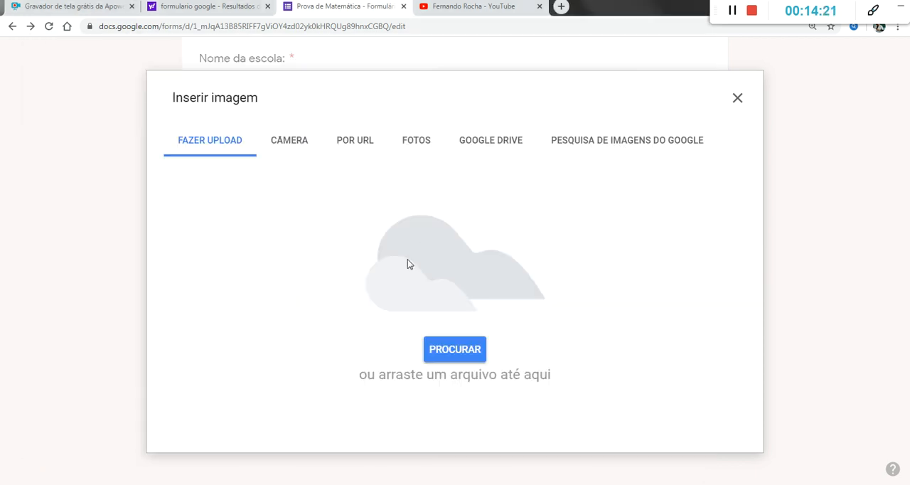
pyautogui.click(453, 351)
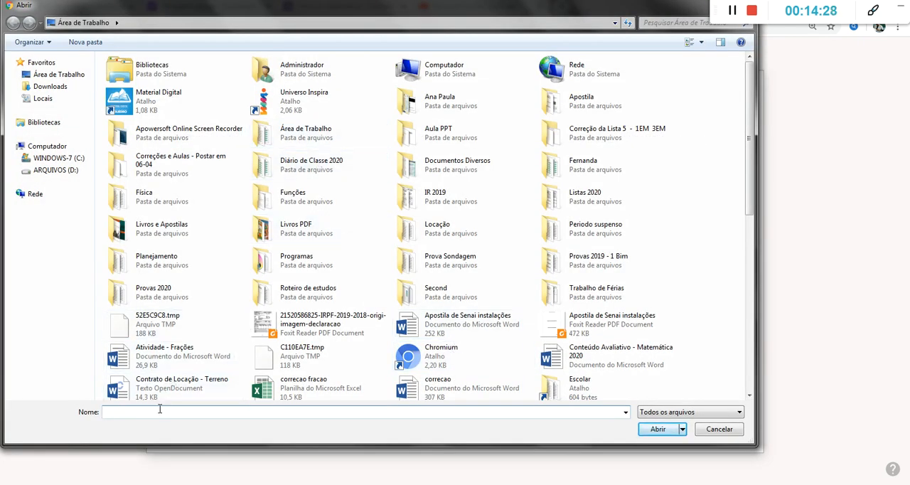
pyautogui.write('f')
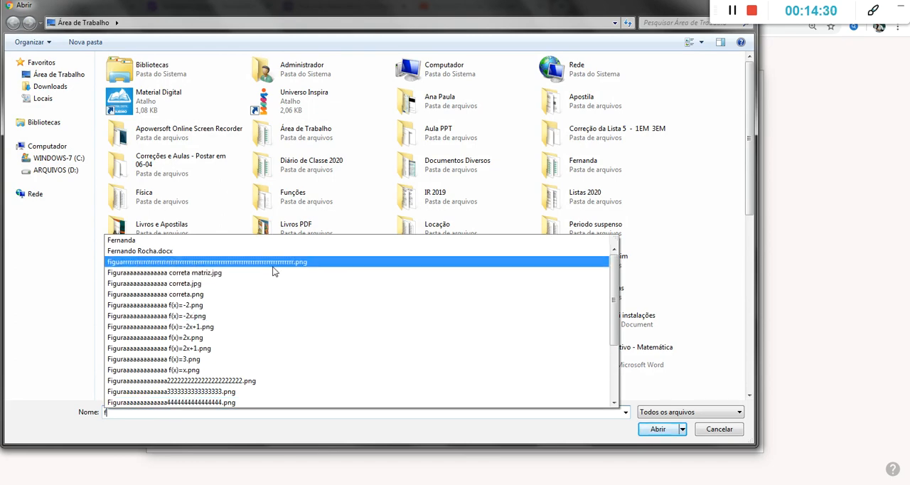
pyautogui.click(240, 262)
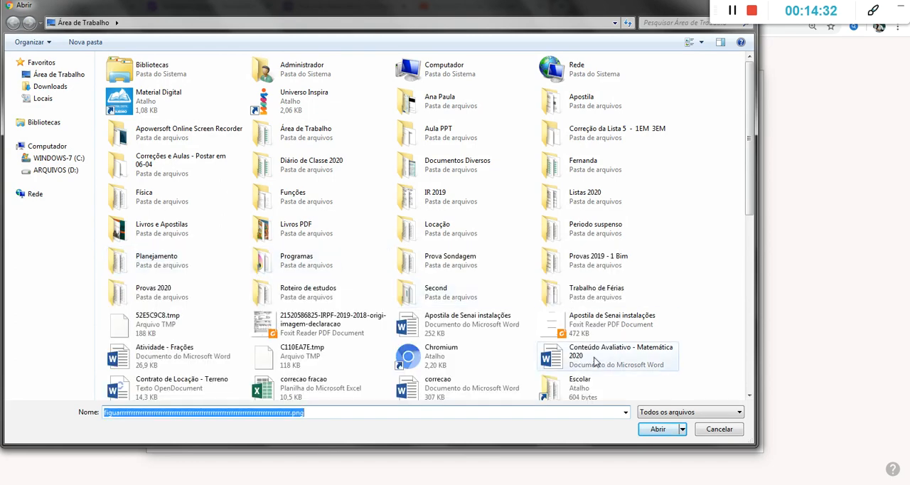
pyautogui.click(654, 428)
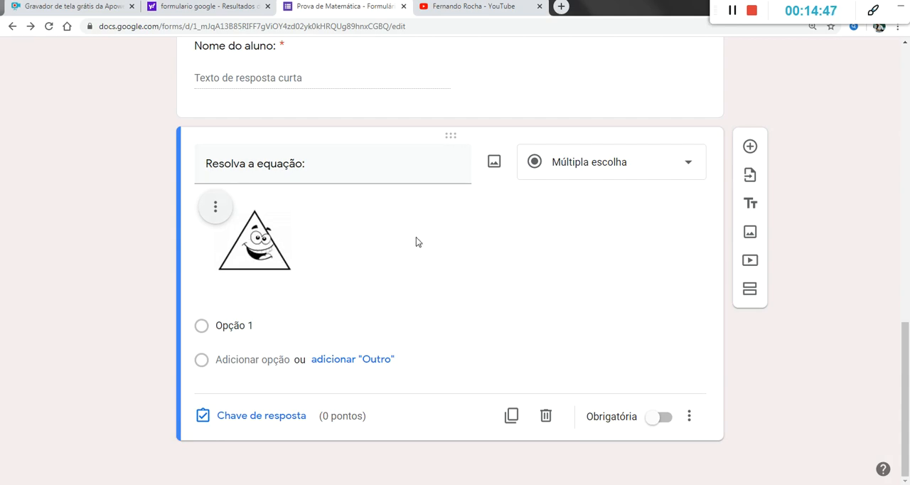
# Step: Give the equation question the answer options "Sim" and "nao", and make it required
pyautogui.click(222, 326)
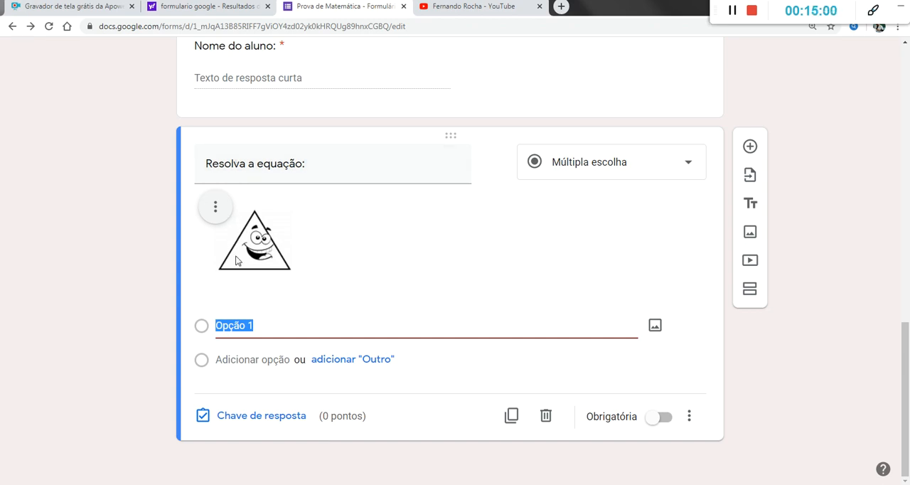
pyautogui.write('Sim')
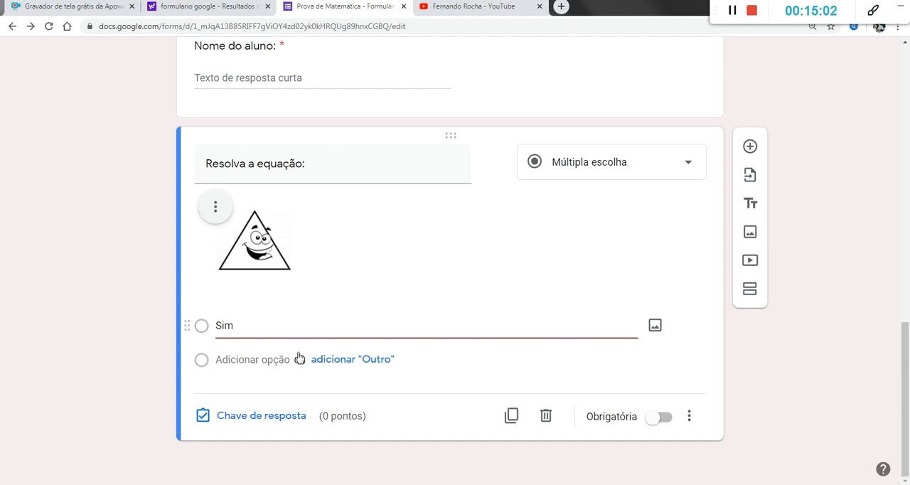
pyautogui.click(226, 360)
pyautogui.write('nao')
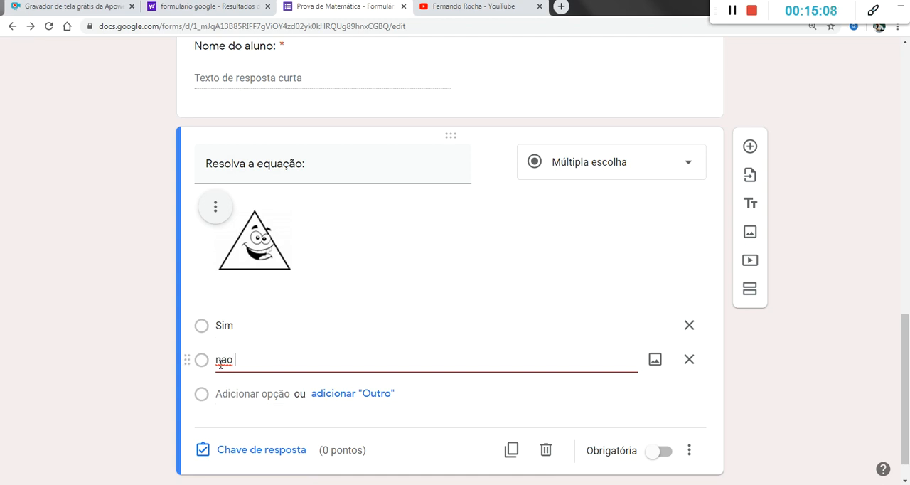
pyautogui.click(660, 450)
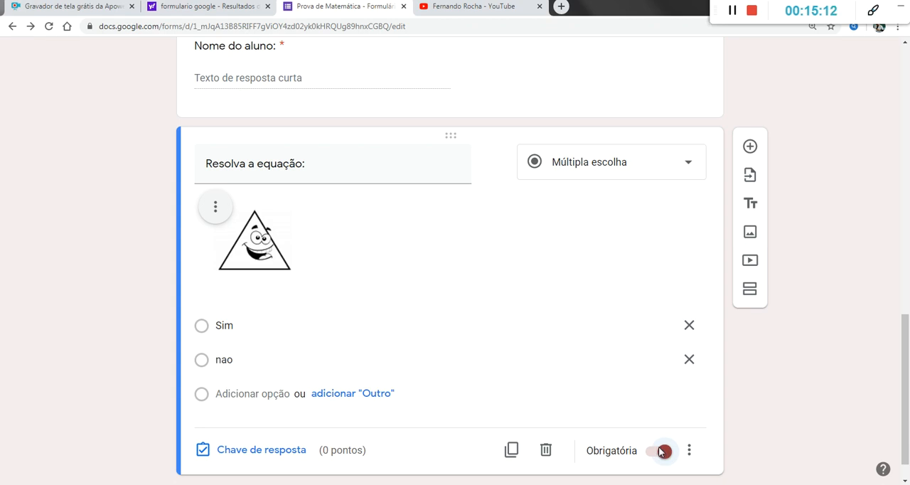
# Step: Set the equation question's answer key to 1 point with "Sim" as the correct answer, and open its answer feedback
pyautogui.scroll(-1, 427, 300)
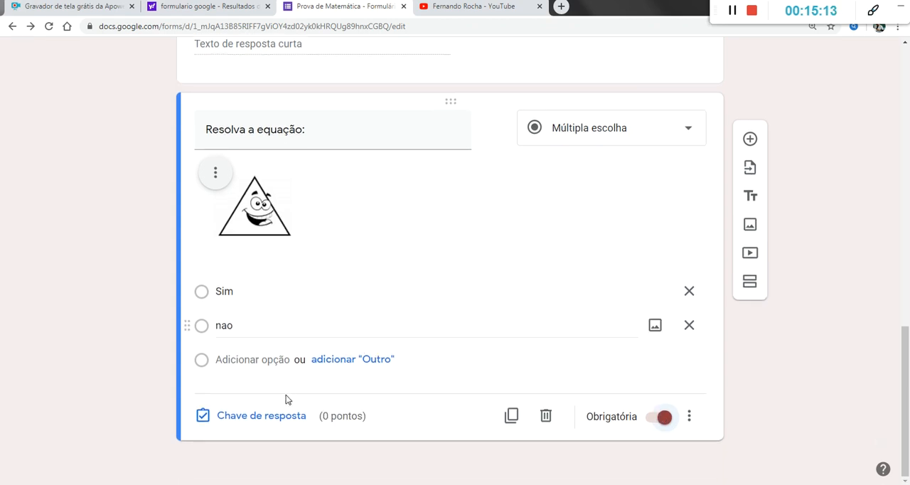
pyautogui.click(242, 420)
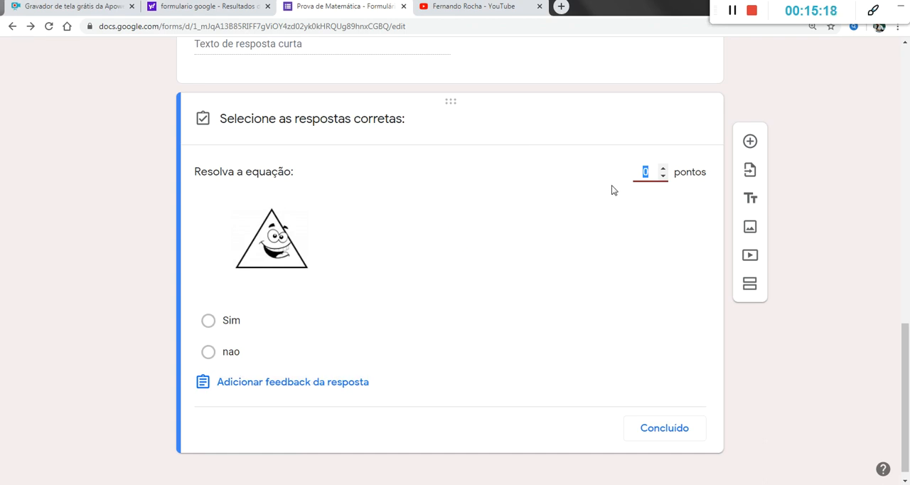
pyautogui.write('1')
pyautogui.click(208, 321)
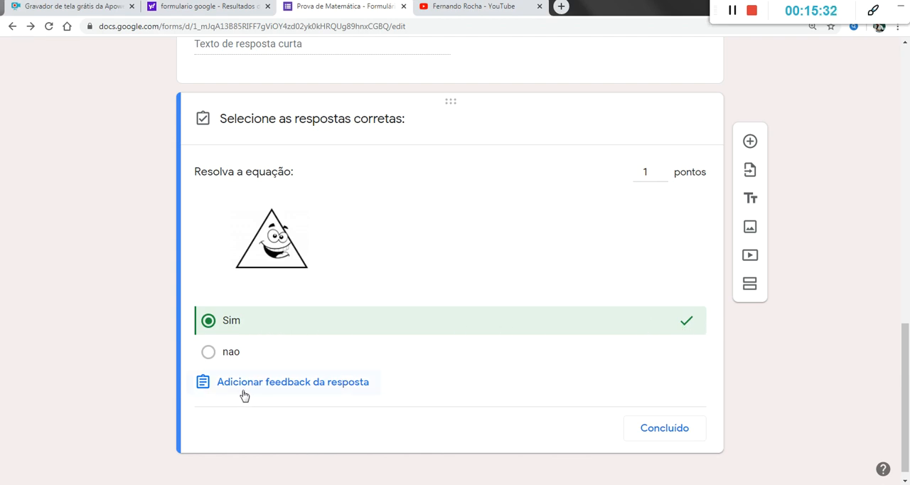
pyautogui.click(284, 387)
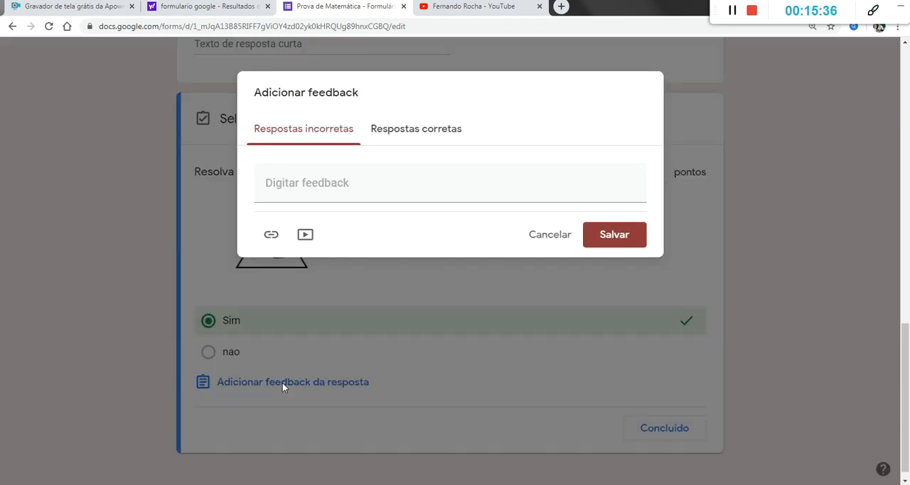
pyautogui.click(288, 188)
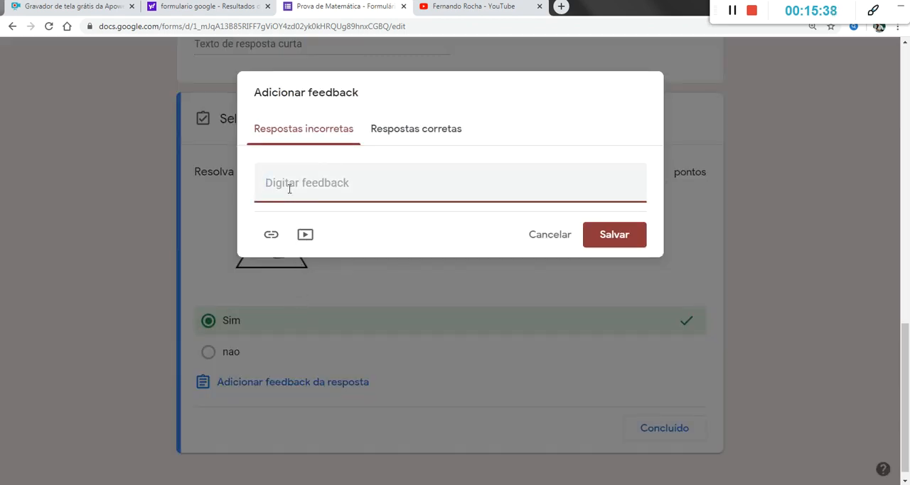
pyautogui.write('fjsdafjkdfjsdlfjalfjafasdlfjsdkfjasklfjs')
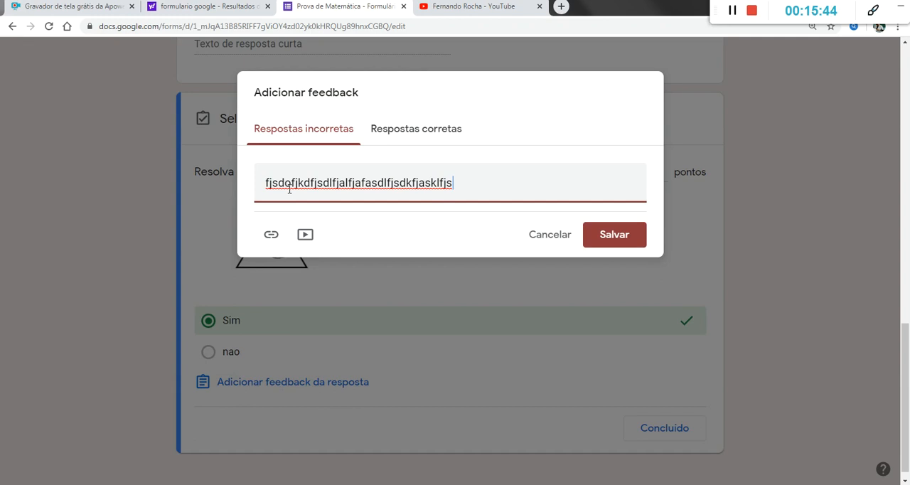
pyautogui.hotkey('ctrl', 'a')
pyautogui.press('BackSpace')
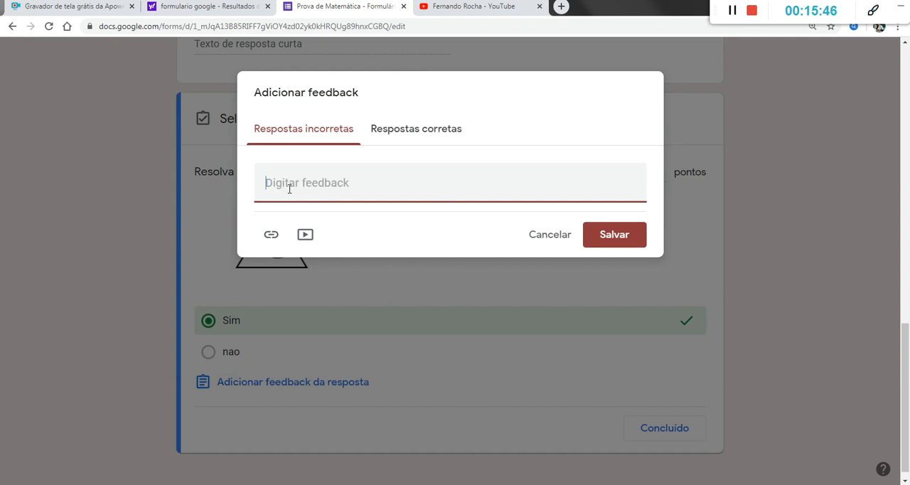
# Step: Start adding a video to the incorrect-answer feedback, and copy the link of the "Duas crianças, cada uma em um prédio diferente" video from YouTube
pyautogui.click(305, 237)
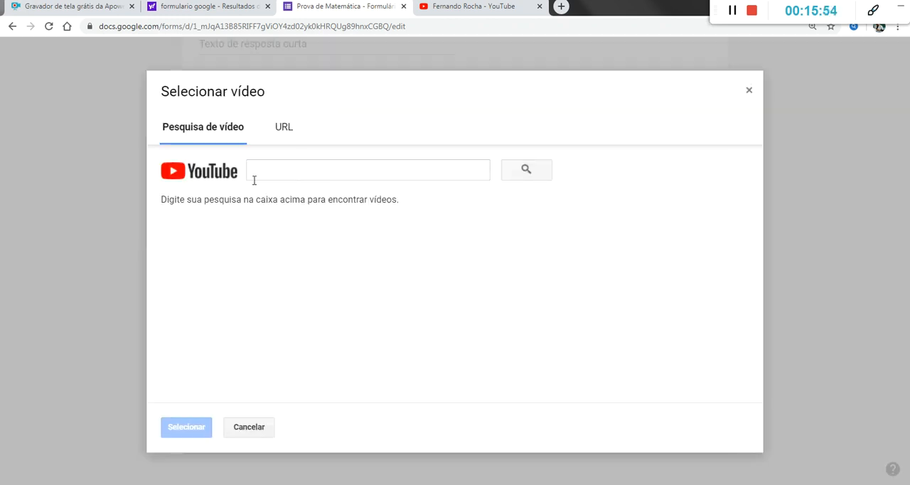
pyautogui.click(471, 9)
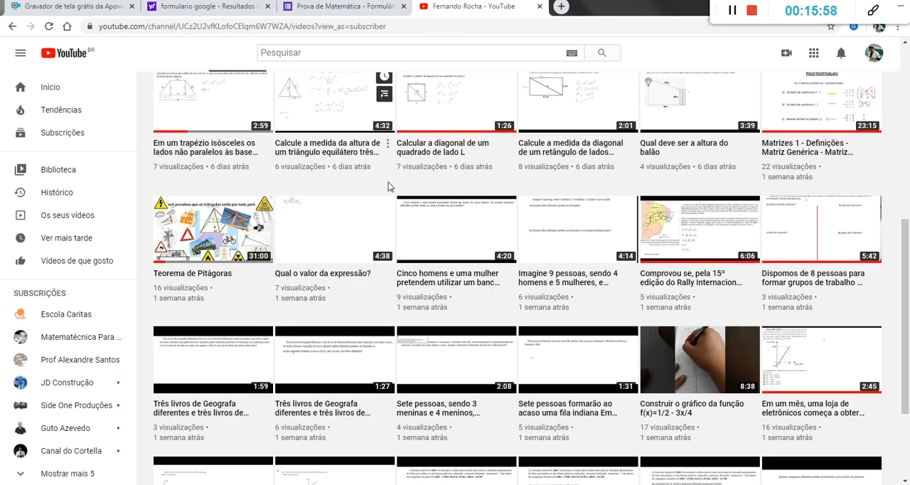
pyautogui.scroll(2, 388, 185)
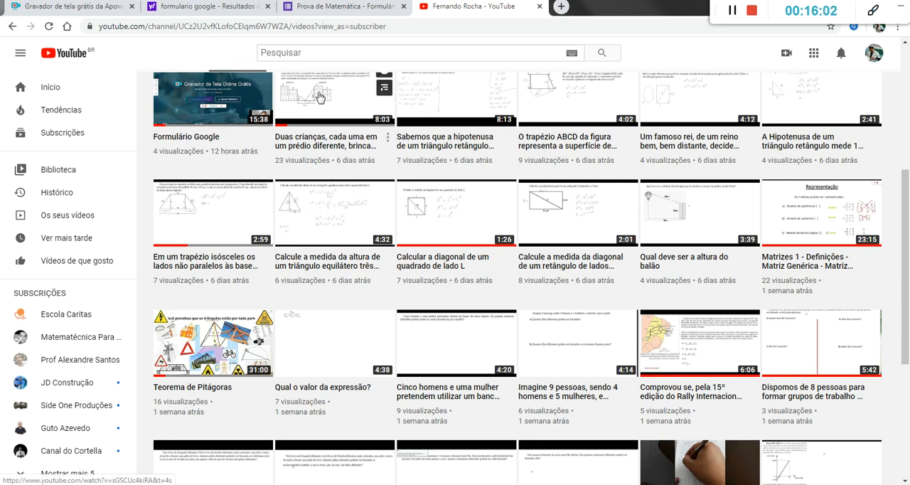
pyautogui.rightClick(322, 95)
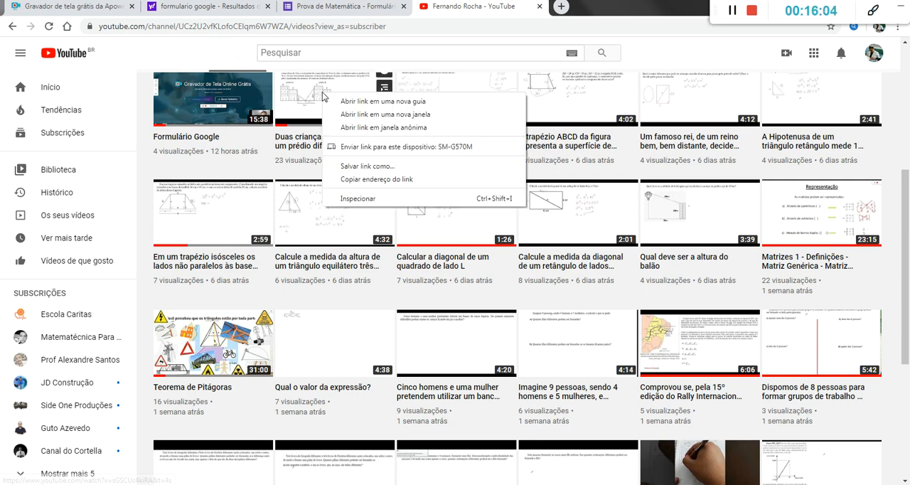
pyautogui.click(363, 180)
# Step: Return to the form, find the video by its copied link and attach it to the incorrect-answer feedback
pyautogui.click(240, 7)
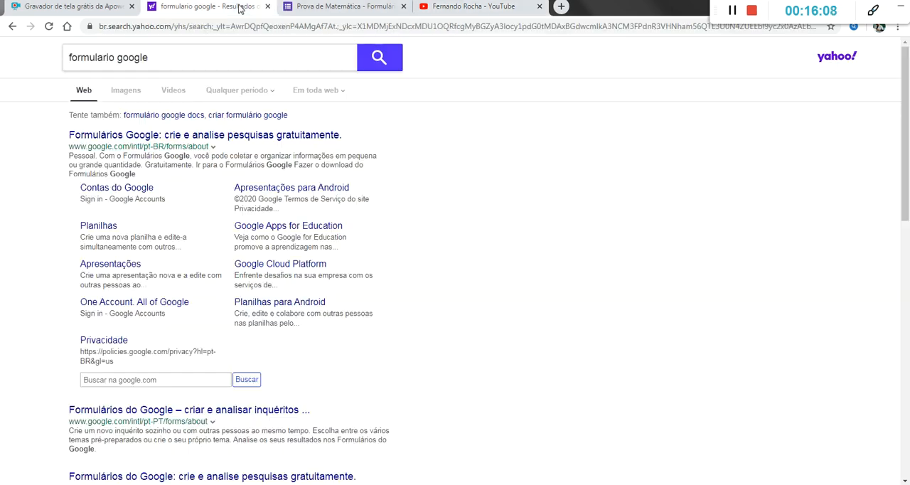
pyautogui.click(310, 7)
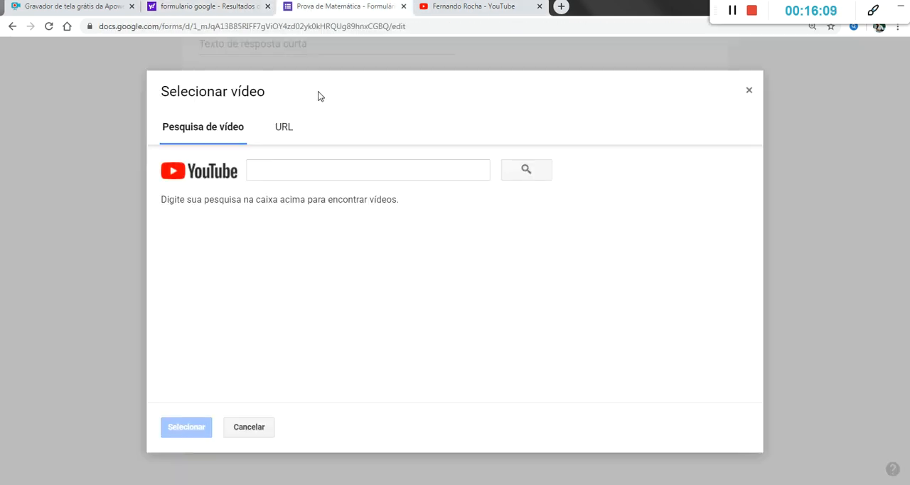
pyautogui.click(270, 162)
pyautogui.write('https://www.youtube.com/watch?v=sGSCUc4kiRA&t=4s')
pyautogui.click(525, 171)
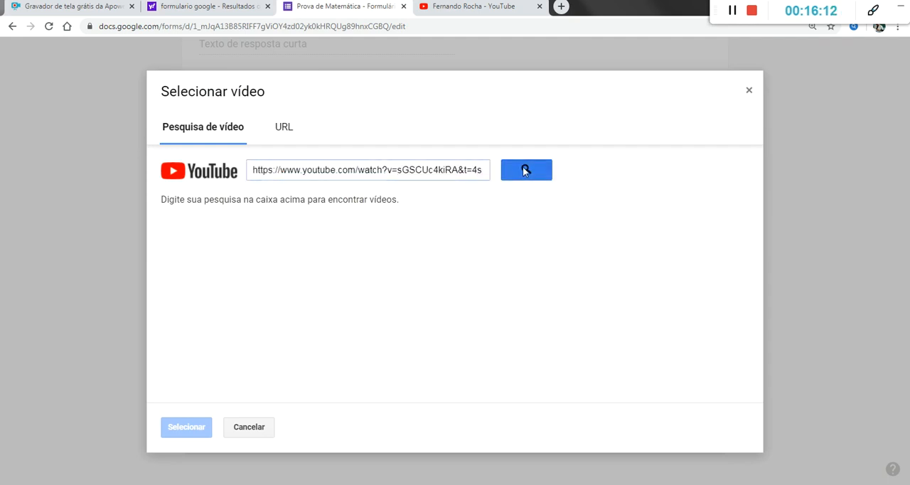
pyautogui.click(214, 222)
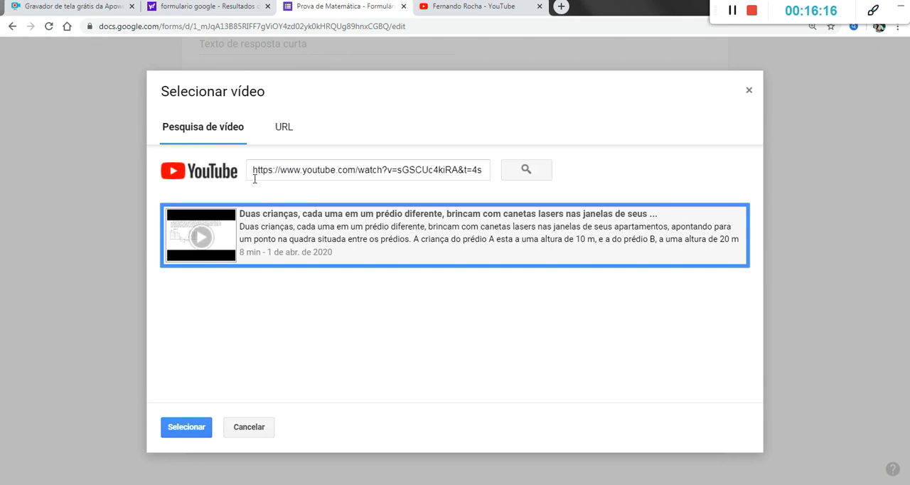
pyautogui.click(175, 428)
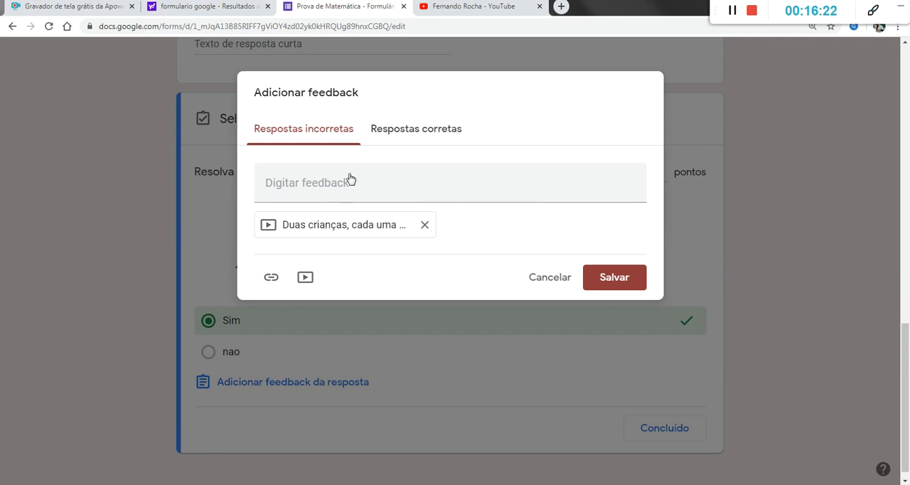
# Step: Attach the same video to the correct-answer feedback, paste its YouTube link as the feedback text, and save the feedback
pyautogui.click(399, 134)
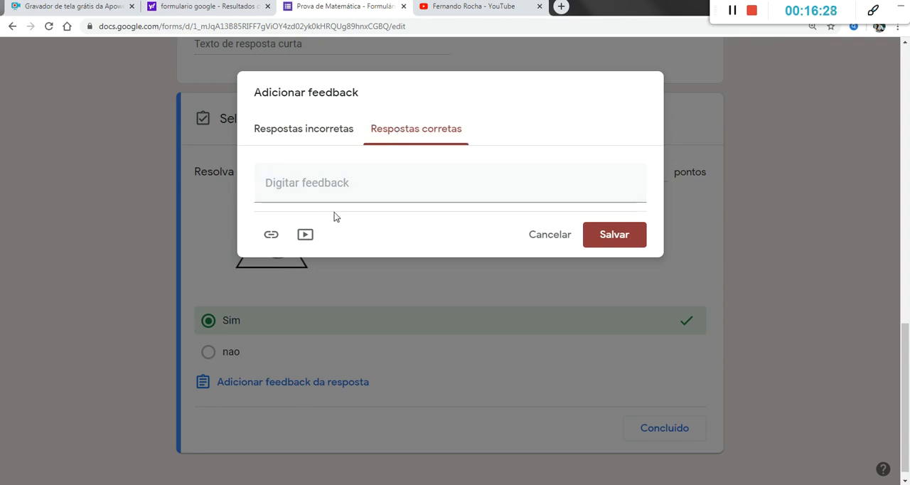
pyautogui.click(307, 237)
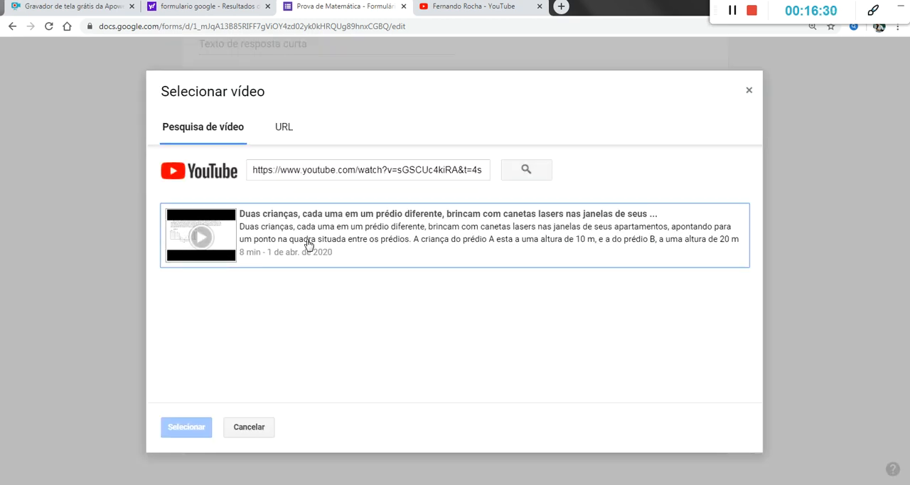
pyautogui.click(221, 239)
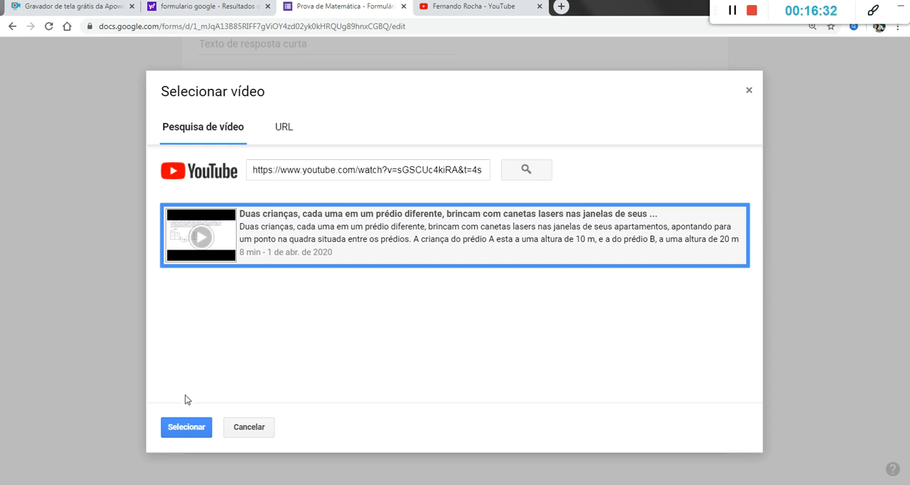
pyautogui.click(186, 426)
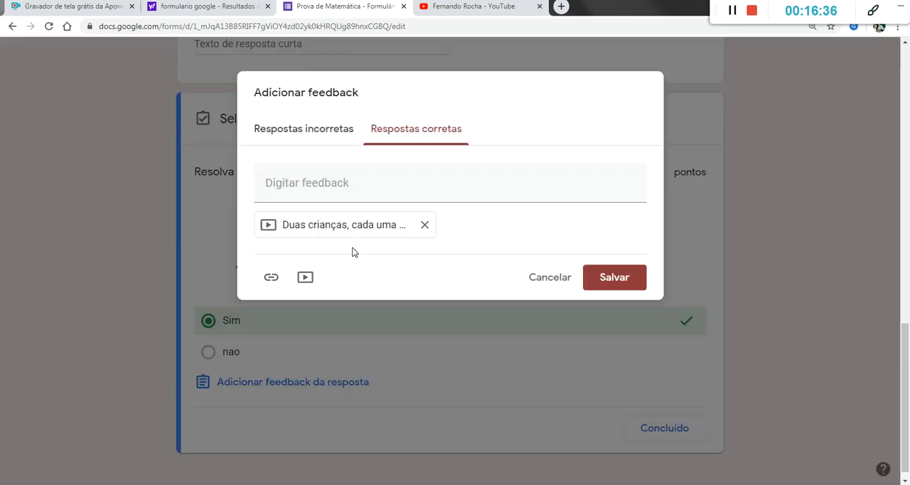
pyautogui.click(267, 183)
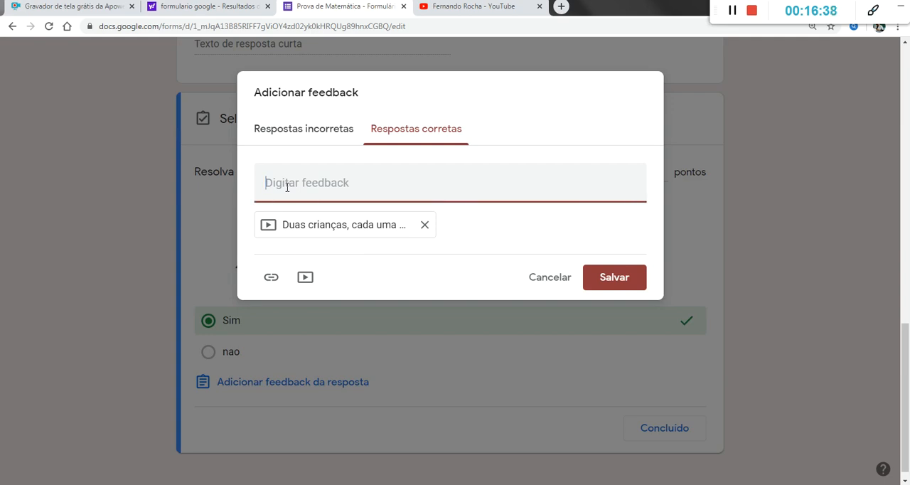
pyautogui.write('https://www.youtube.com/watch?v=sGSCUc4kiRA&t=4s')
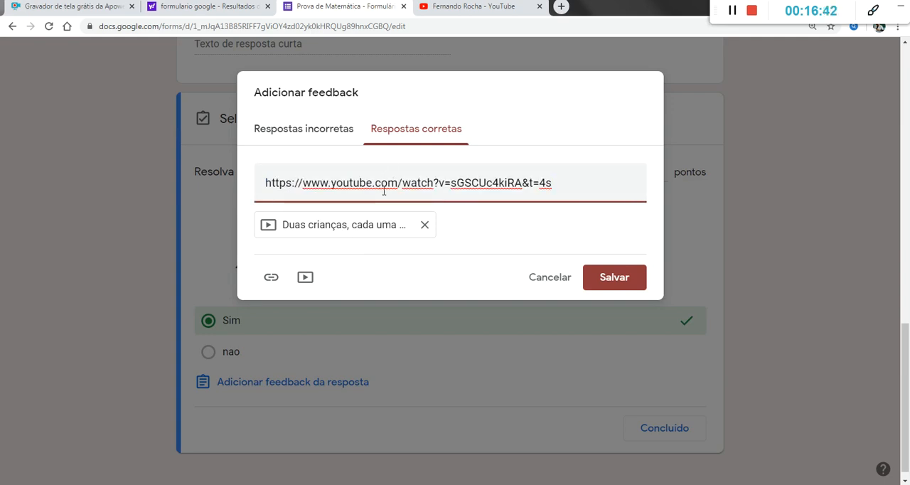
pyautogui.click(589, 276)
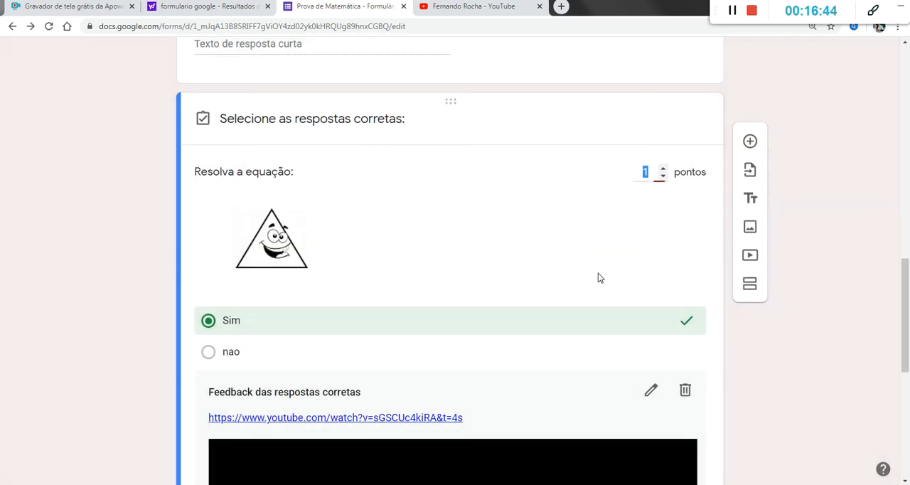
# Step: Review the saved feedback, open the "Prova de Matemática" preview and fill in the respondent's e-mail address
pyautogui.scroll(-3, 401, 305)
pyautogui.scroll(-3, 403, 304)
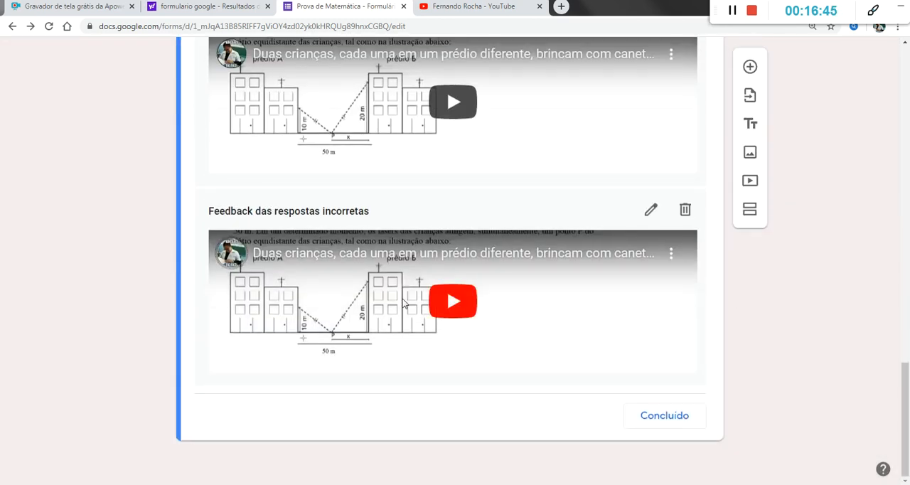
pyautogui.scroll(10, 403, 304)
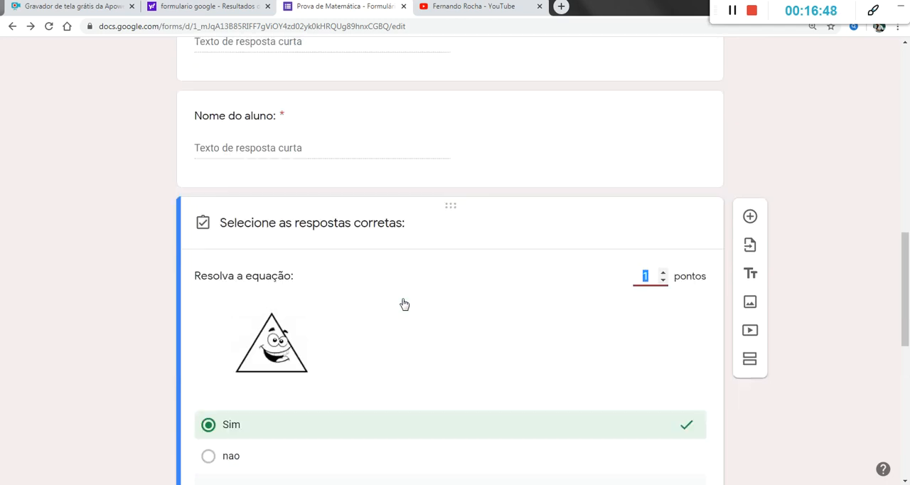
pyautogui.scroll(10, 404, 304)
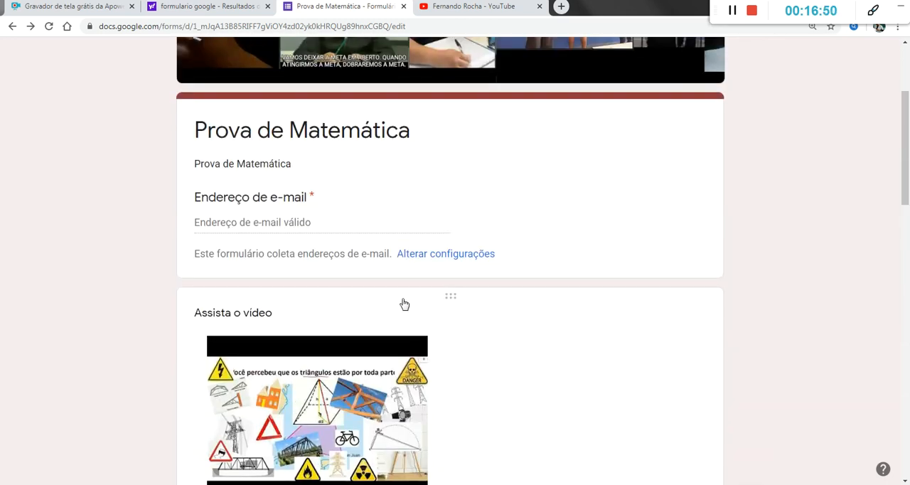
pyautogui.scroll(3, 404, 305)
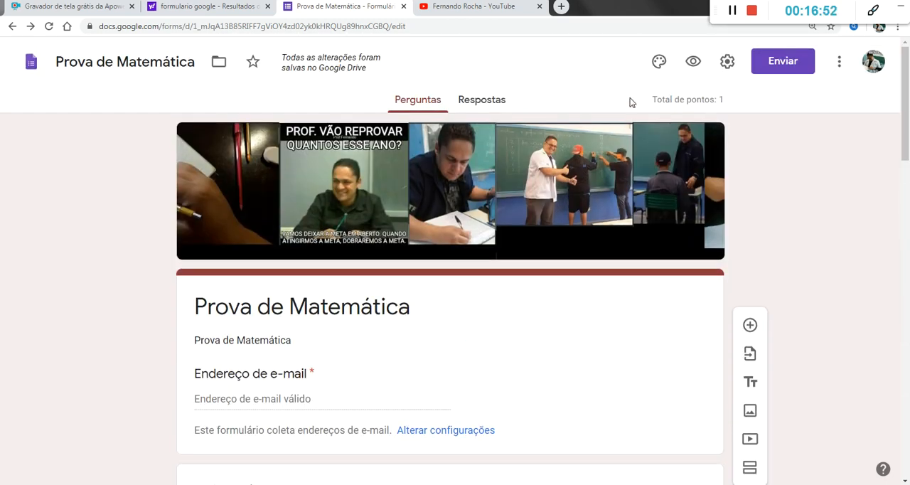
pyautogui.click(694, 61)
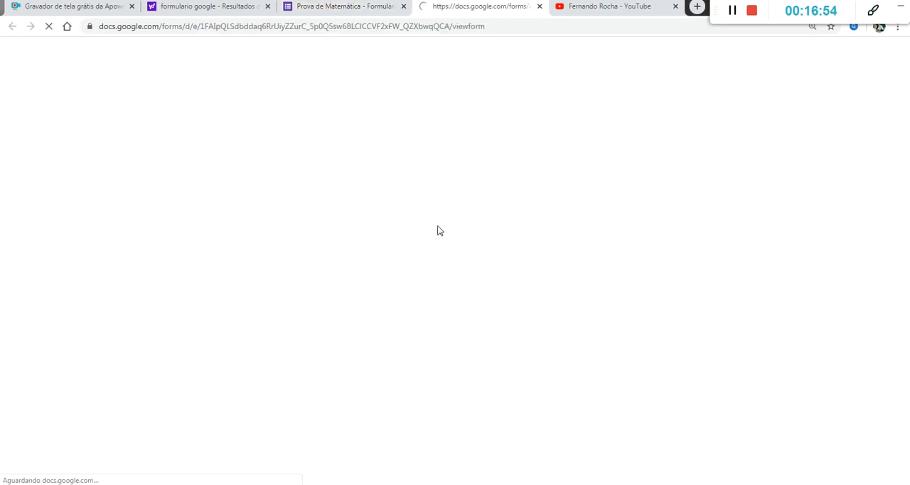
pyautogui.scroll(-2, 395, 231)
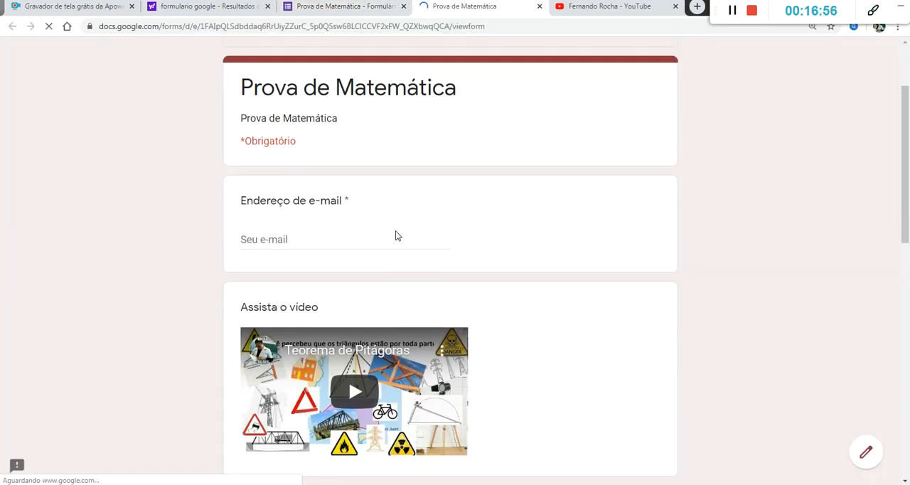
pyautogui.click(291, 240)
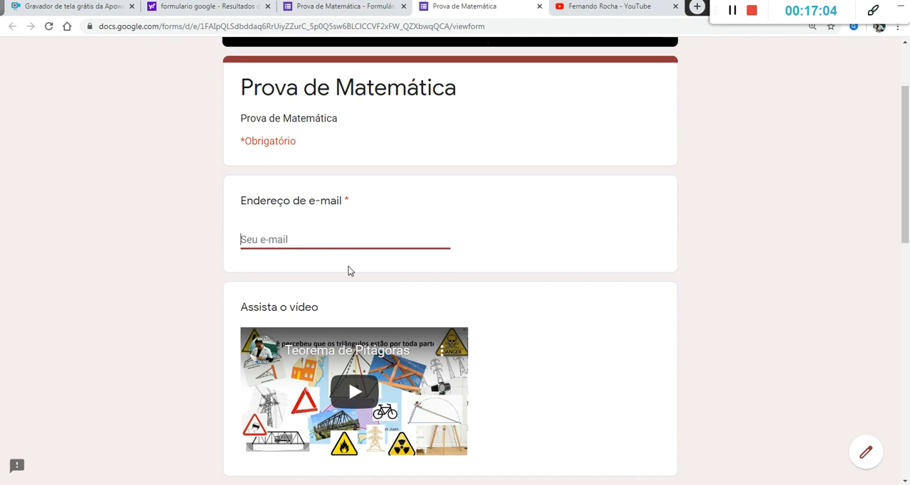
pyautogui.click(731, 15)
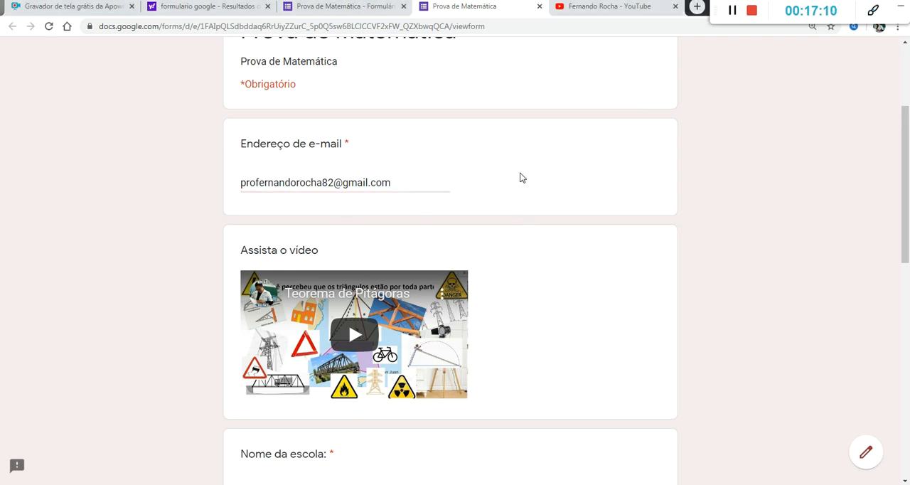
# Step: Play the "Teorema de Pitágoras" video in the form preview and pause it
pyautogui.scroll(-3, 519, 175)
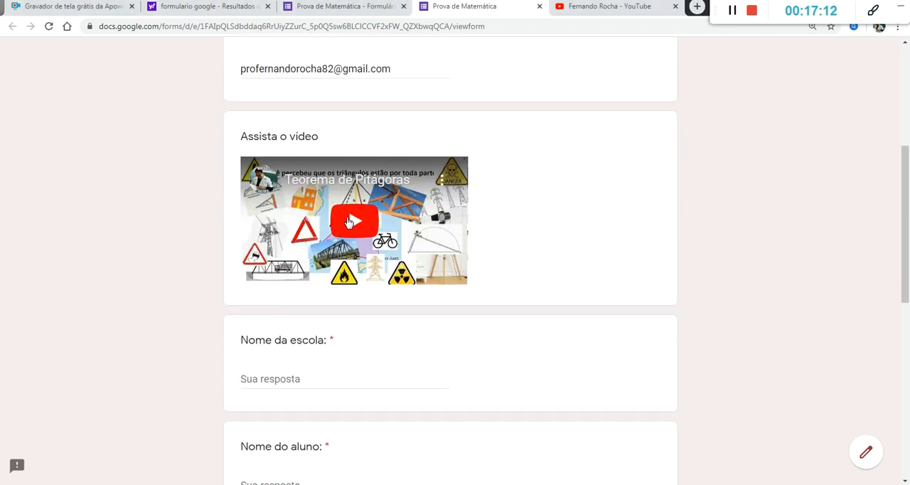
pyautogui.scroll(-2, 361, 218)
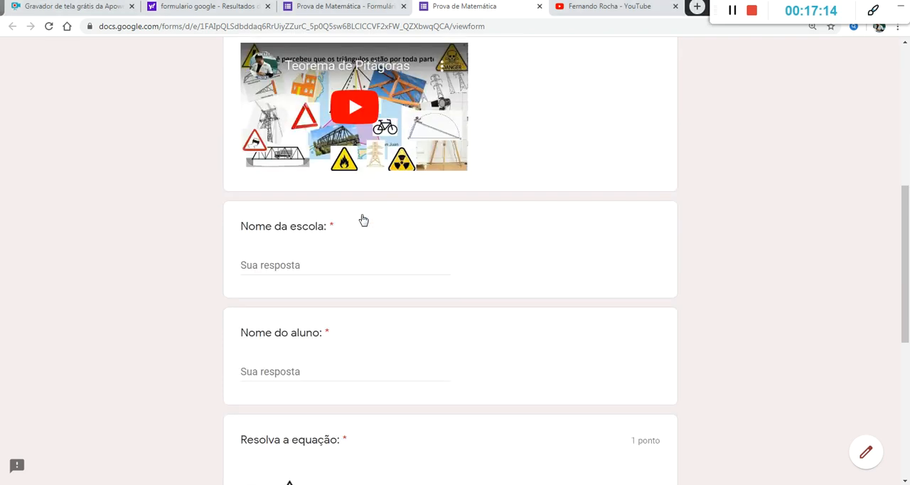
pyautogui.scroll(1, 363, 219)
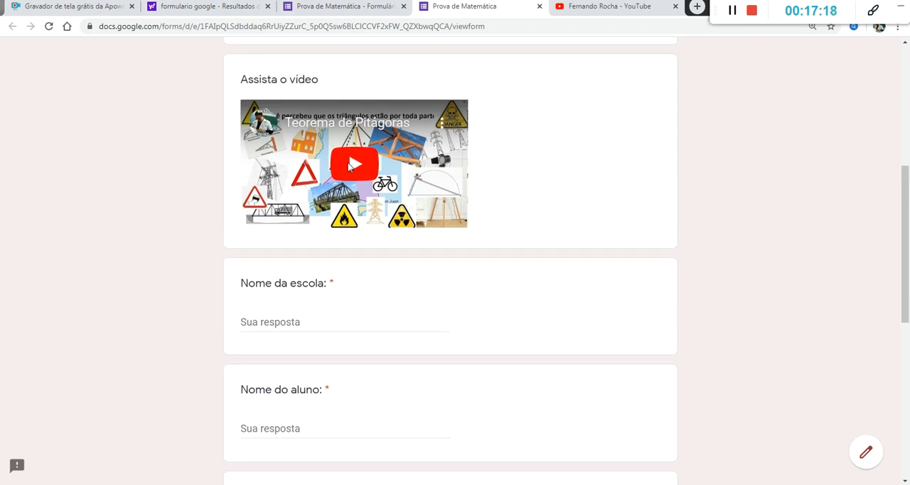
pyautogui.click(350, 165)
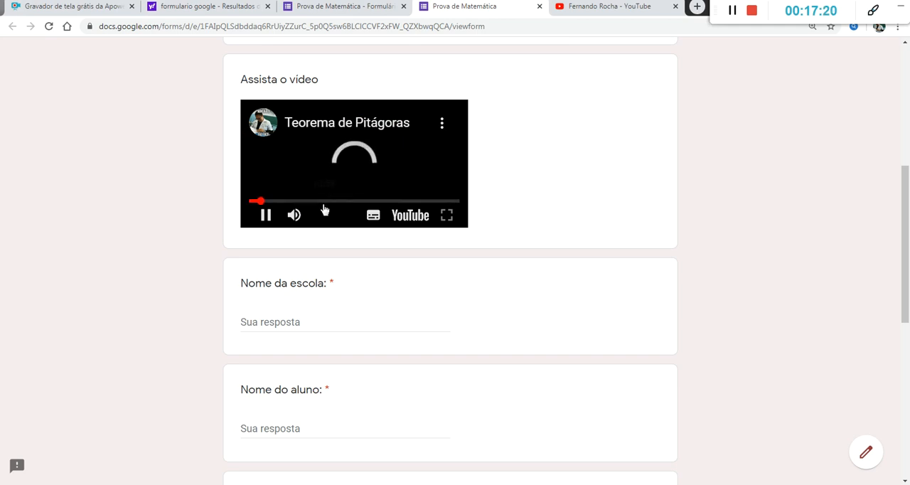
pyautogui.scroll(3, 324, 209)
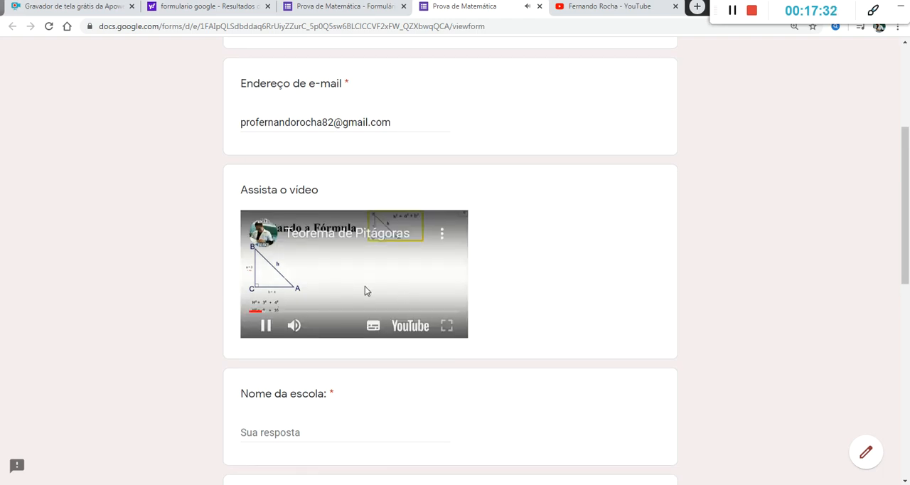
pyautogui.scroll(-4, 366, 288)
pyautogui.scroll(2, 367, 288)
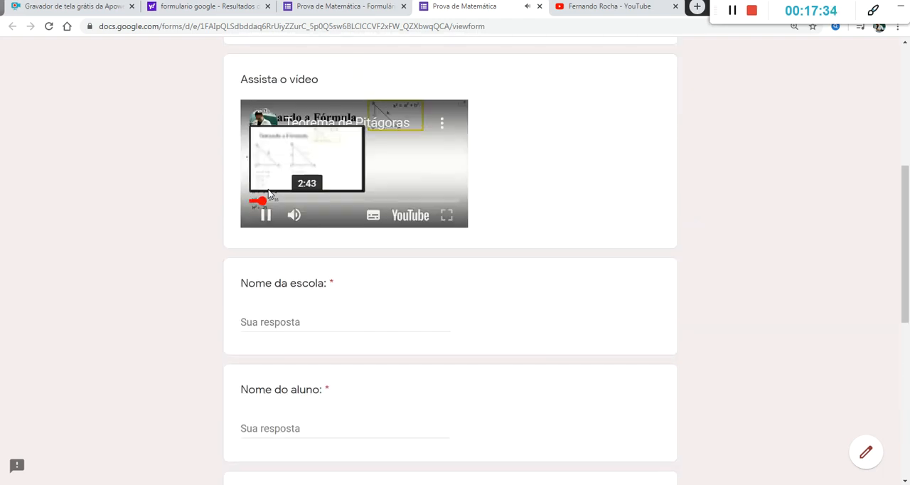
pyautogui.click(263, 218)
# Step: Answer "Nome da escola" with "Caritas" and fill "Nome do aluno" with random placeholder letters
pyautogui.scroll(-1, 436, 283)
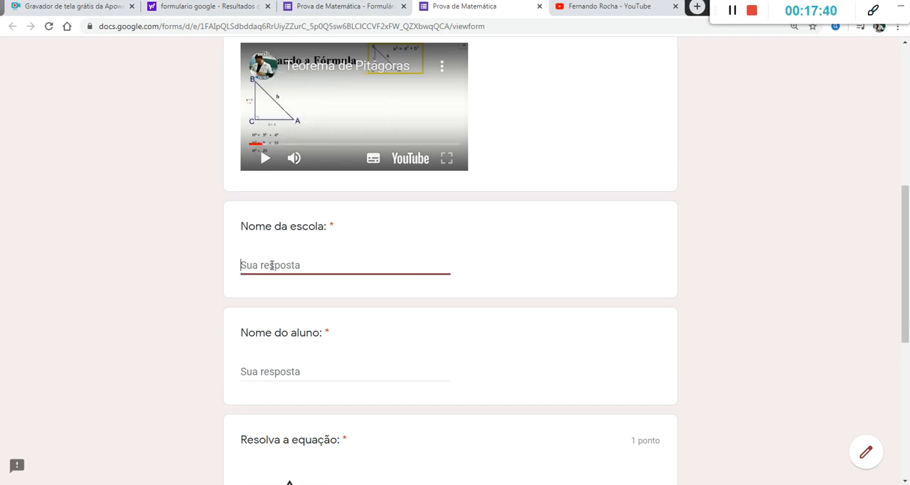
pyautogui.write('Caritas')
pyautogui.scroll(-2, 265, 280)
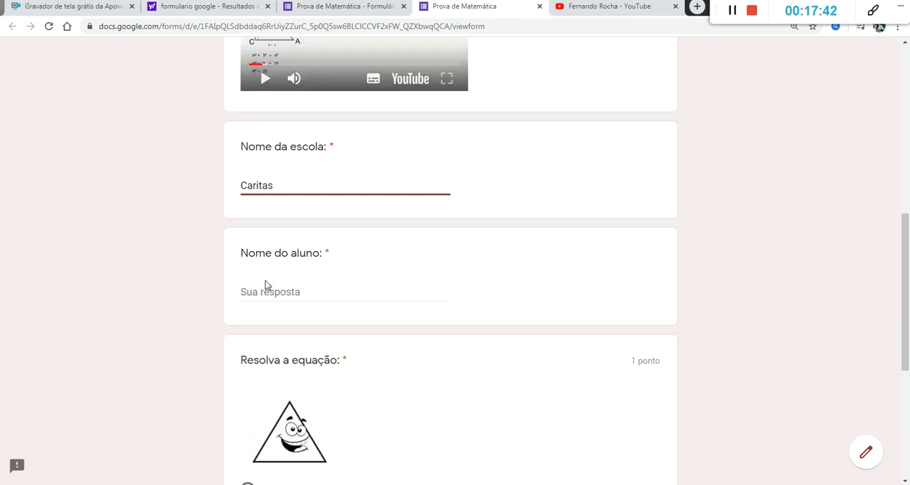
pyautogui.click(282, 260)
pyautogui.write('klfjskldfjaç')
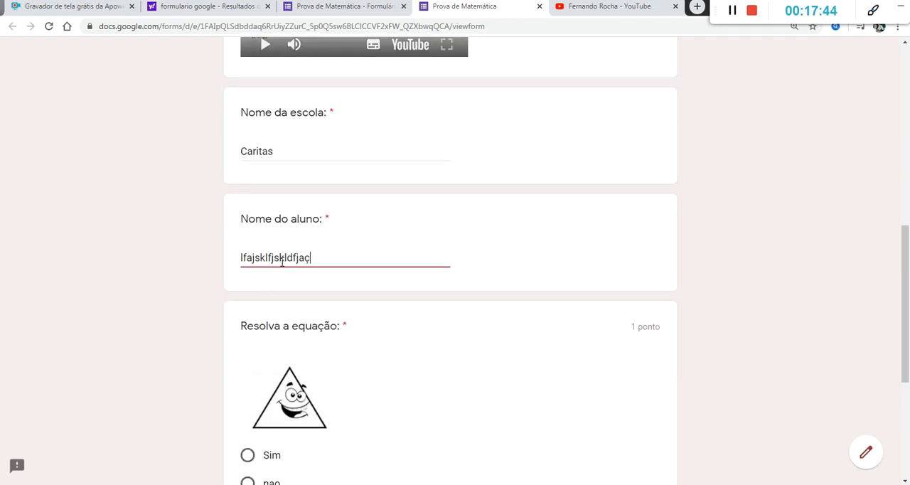
pyautogui.scroll(-2, 285, 250)
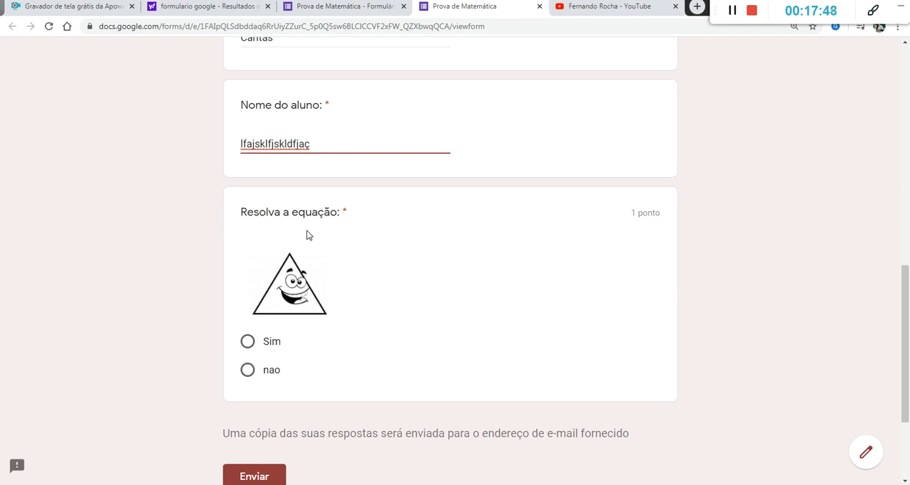
pyautogui.scroll(-2, 353, 287)
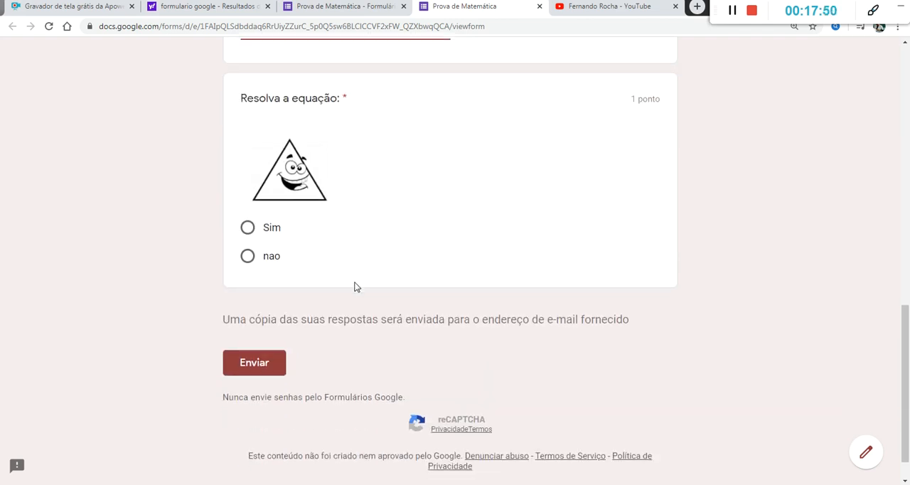
# Step: Answer the "Resolva a equação" question with "Sim" and submit the form
pyautogui.click(248, 229)
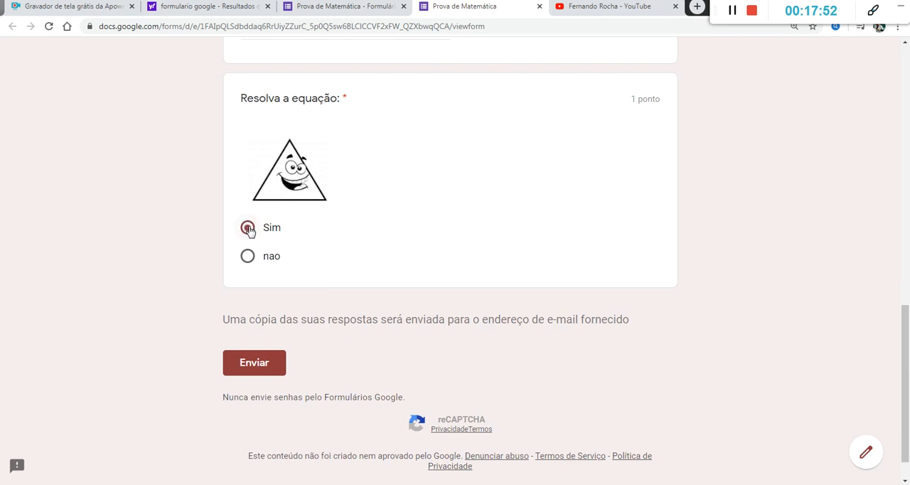
pyautogui.scroll(-1, 528, 230)
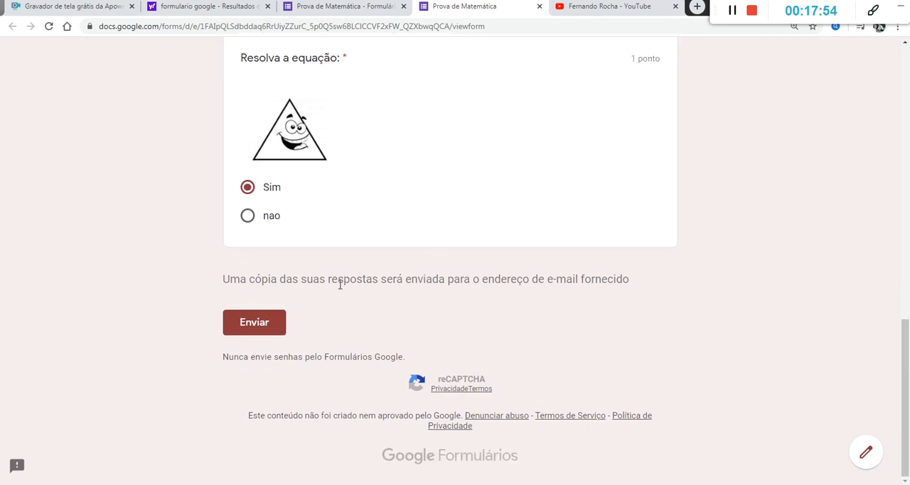
pyautogui.click(271, 328)
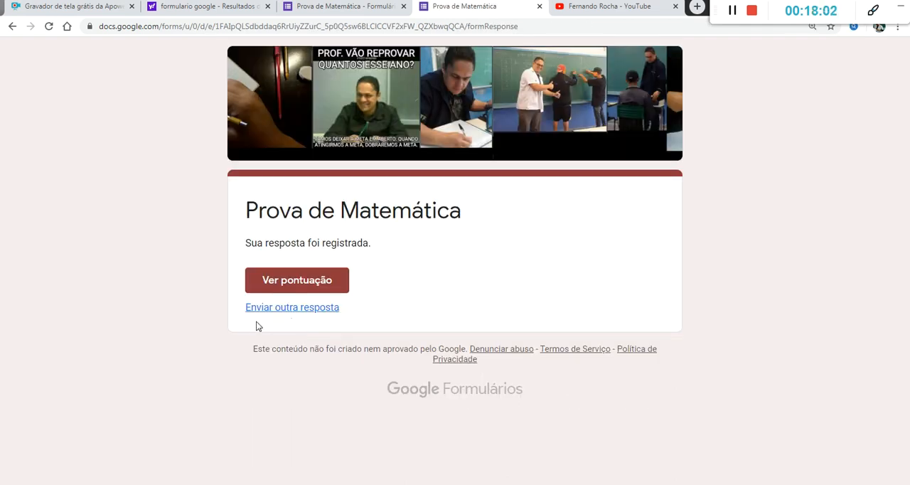
# Step: Open the score of the submitted response and review the total points, the marked answer and its feedback
pyautogui.click(327, 284)
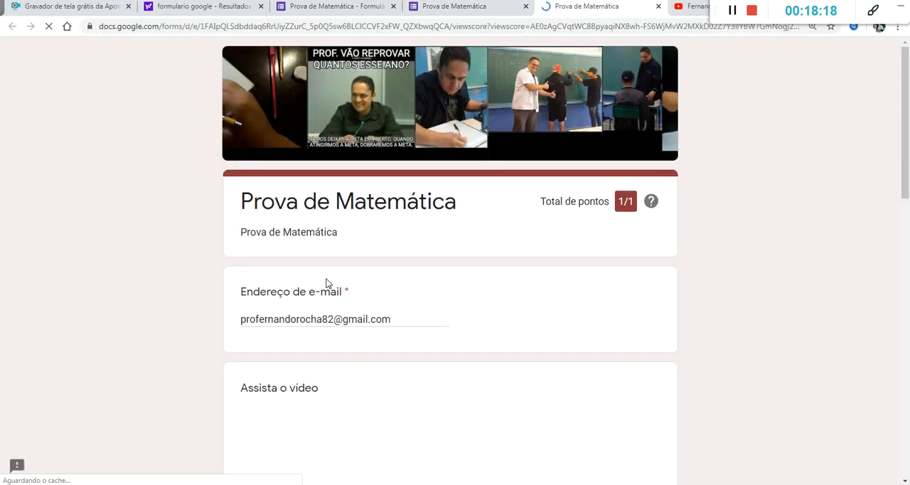
pyautogui.scroll(-3, 439, 190)
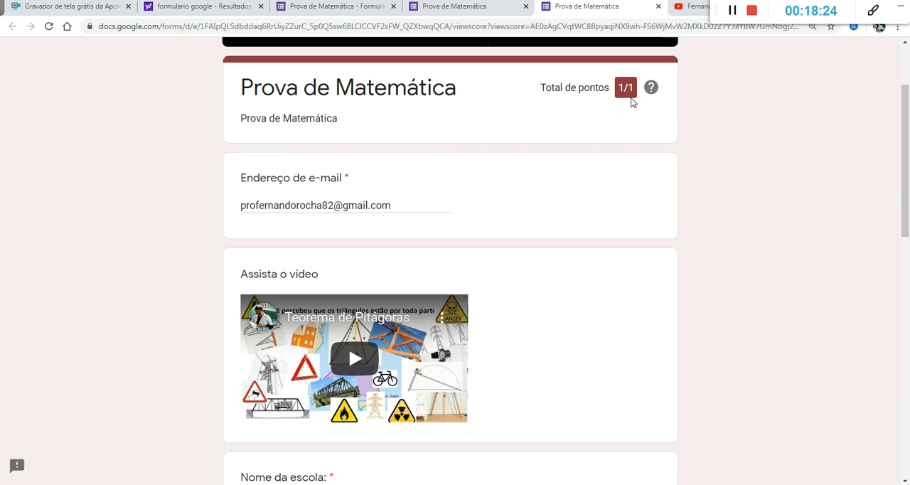
pyautogui.scroll(-2, 631, 99)
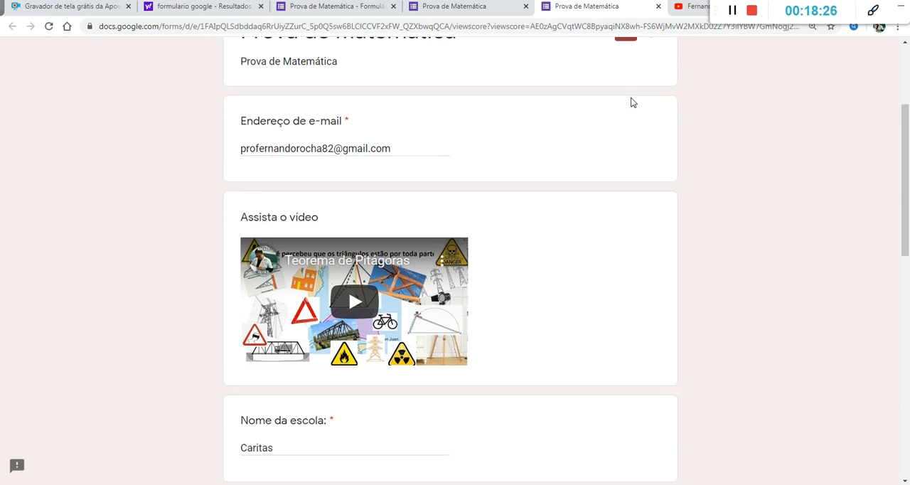
pyautogui.scroll(-2, 299, 165)
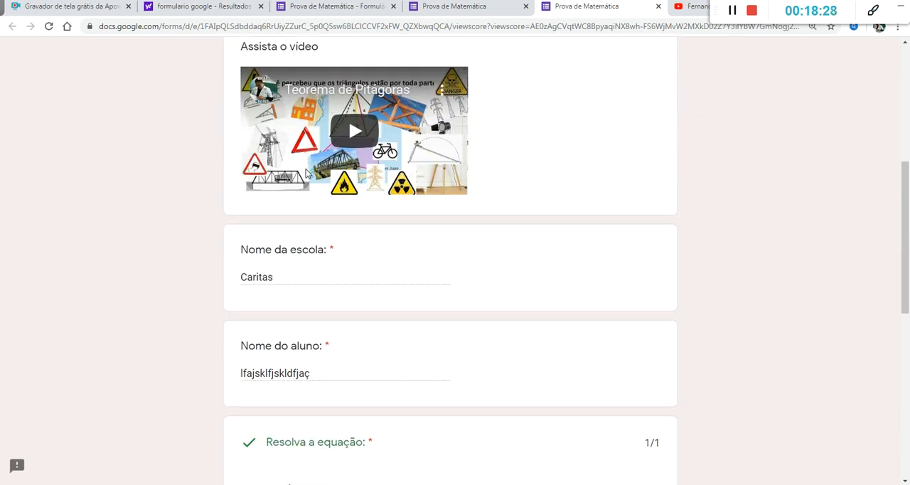
pyautogui.scroll(-3, 279, 204)
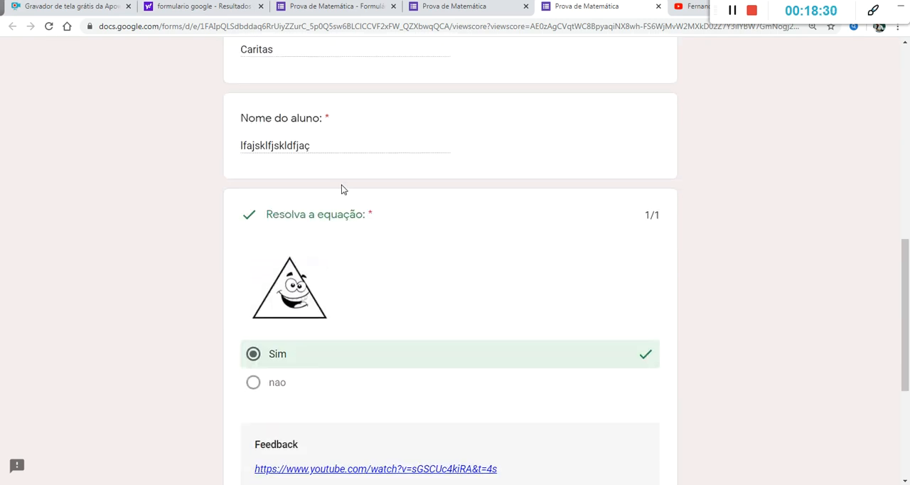
pyautogui.scroll(-2, 388, 216)
pyautogui.scroll(-1, 391, 217)
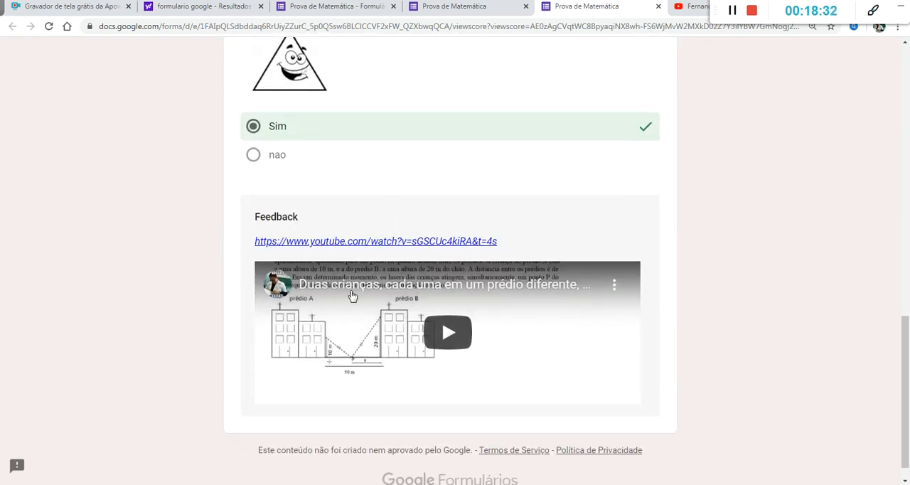
pyautogui.scroll(-1, 348, 309)
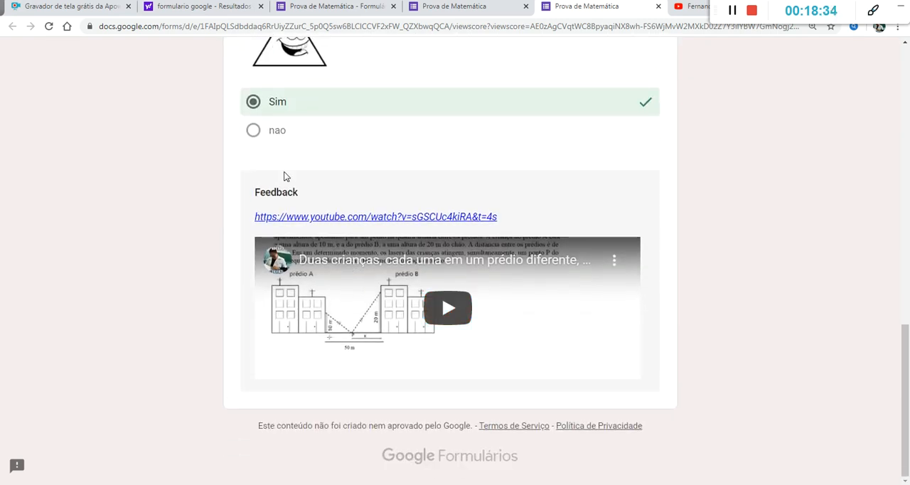
pyautogui.scroll(1, 284, 174)
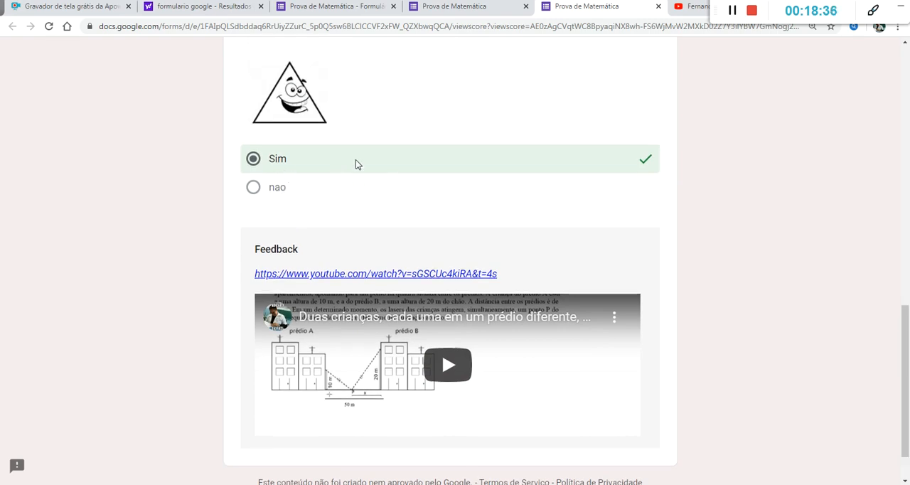
# Step: Play the feedback video embedded under the "Resolva a equação" answer and check it alongside the graded question
pyautogui.scroll(-1, 356, 164)
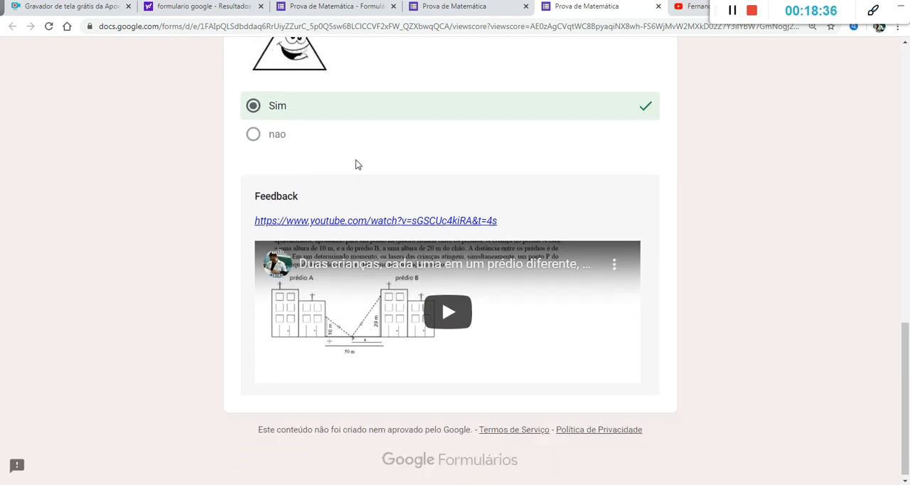
pyautogui.click(457, 305)
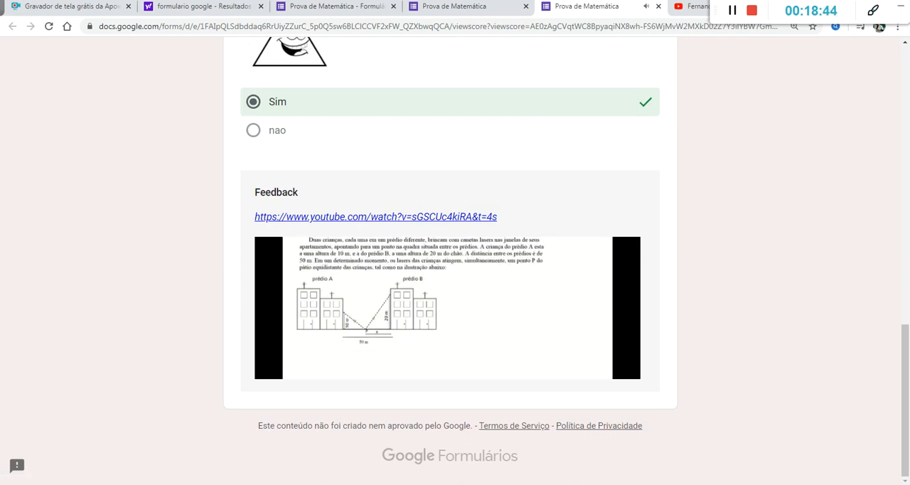
pyautogui.scroll(2, 525, 342)
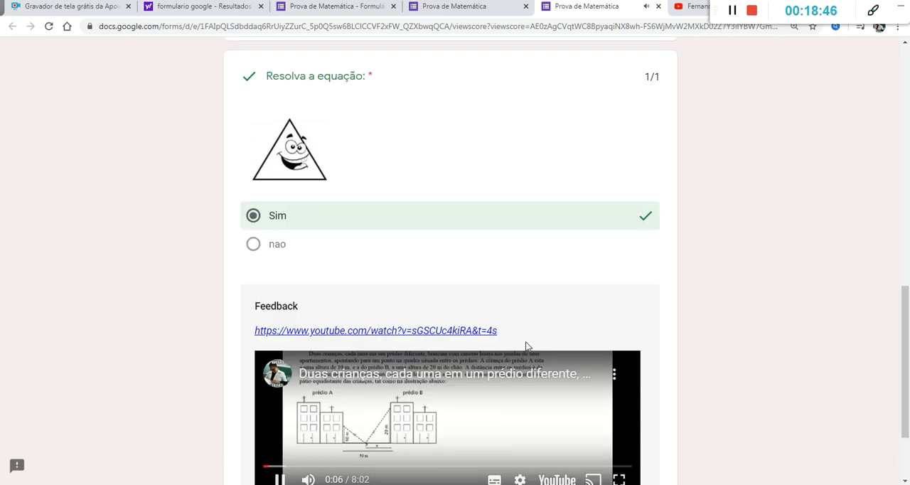
pyautogui.scroll(-2, 526, 346)
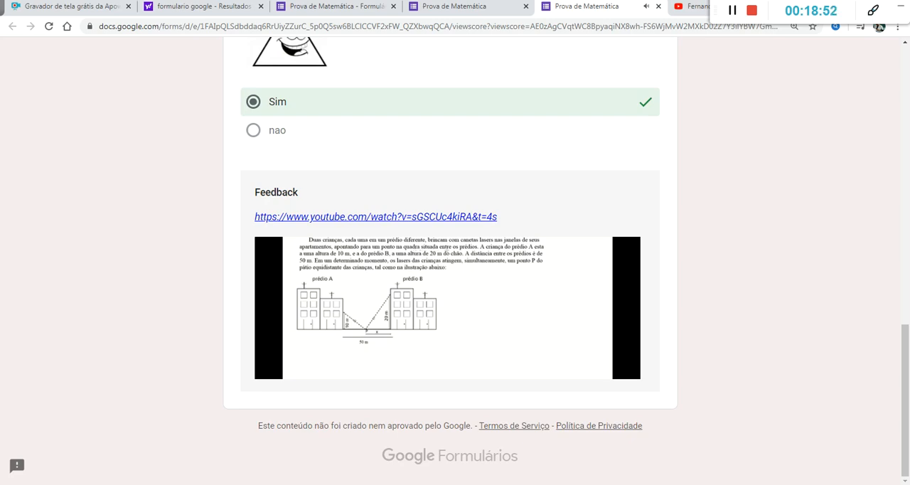
pyautogui.scroll(15, 450, 284)
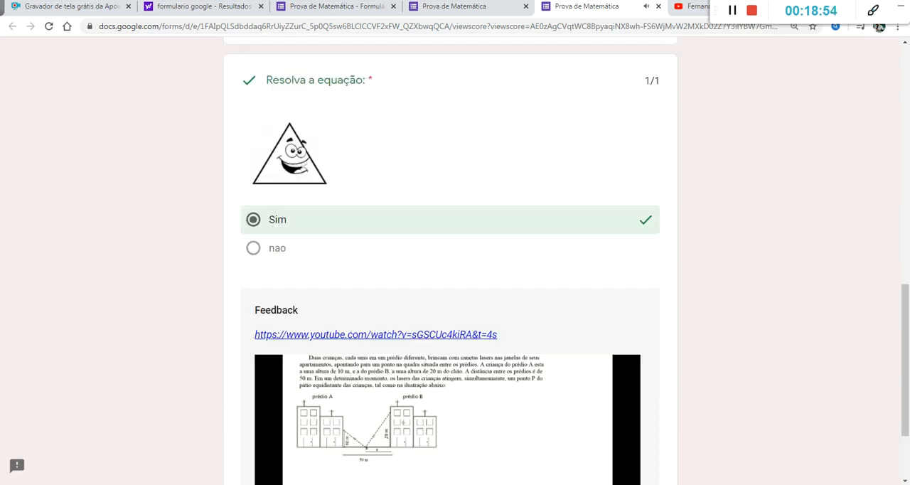
# Step: Examine the graded "Prova de Matemática" page again, from the total score and respondent fields to the feedback video
pyautogui.scroll(3, 451, 284)
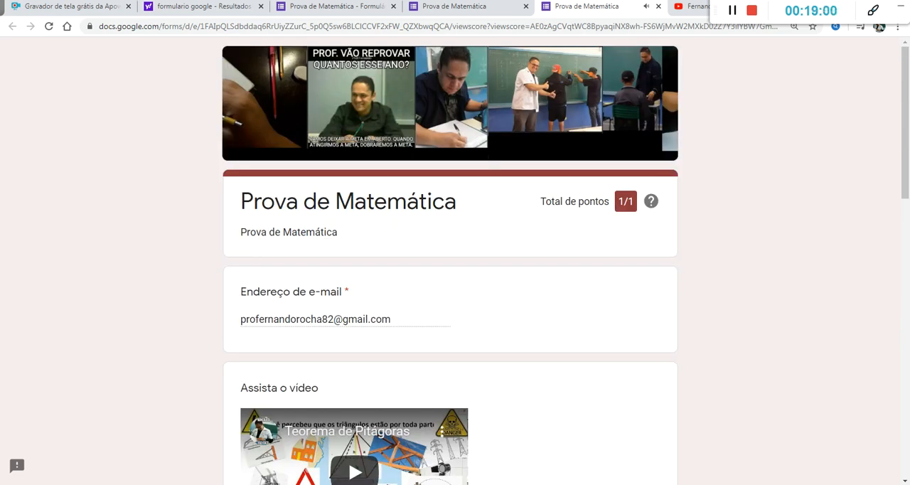
pyautogui.scroll(-11, 375, 257)
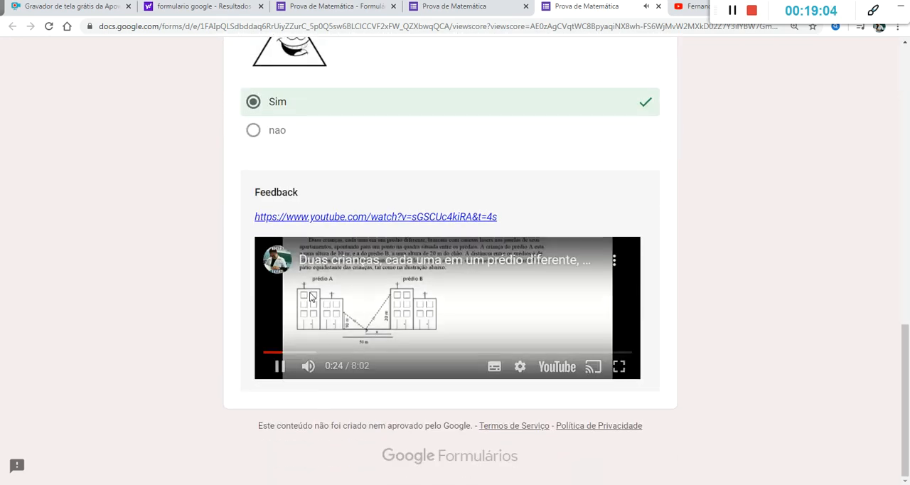
pyautogui.scroll(11, 311, 325)
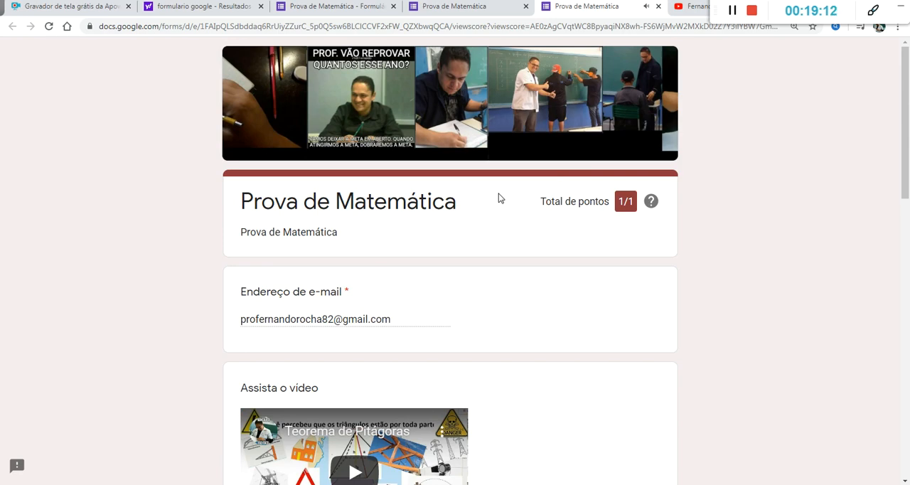
pyautogui.scroll(-3, 377, 242)
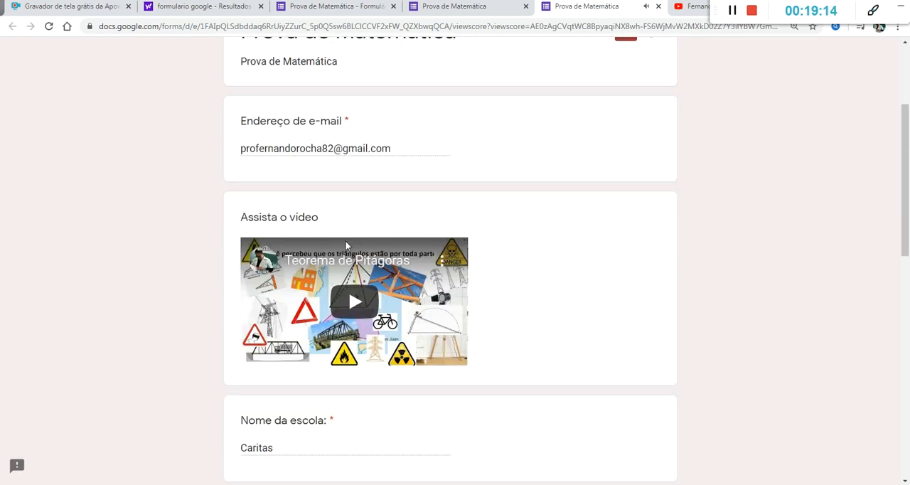
pyautogui.scroll(-2, 345, 240)
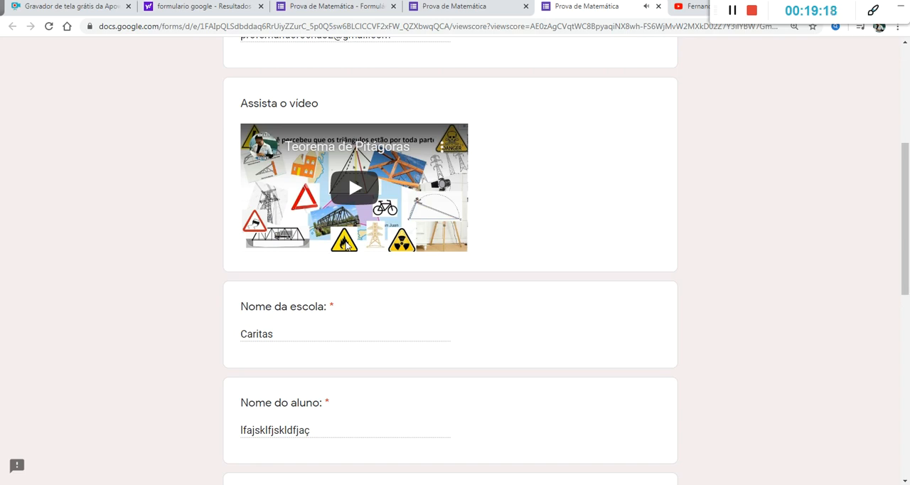
pyautogui.scroll(5, 345, 244)
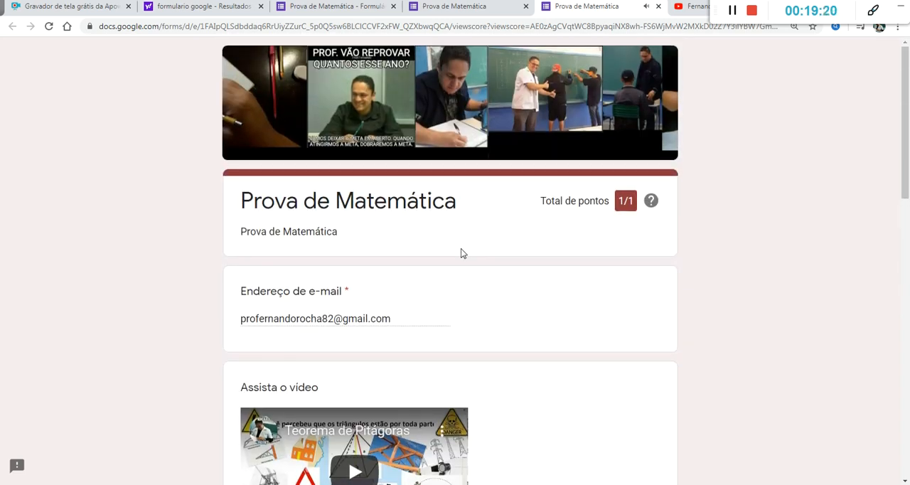
pyautogui.scroll(-1, 461, 248)
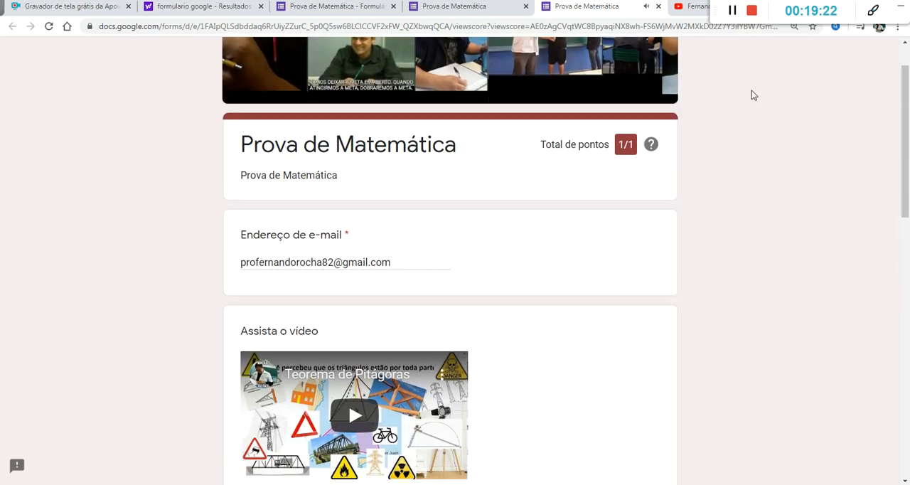